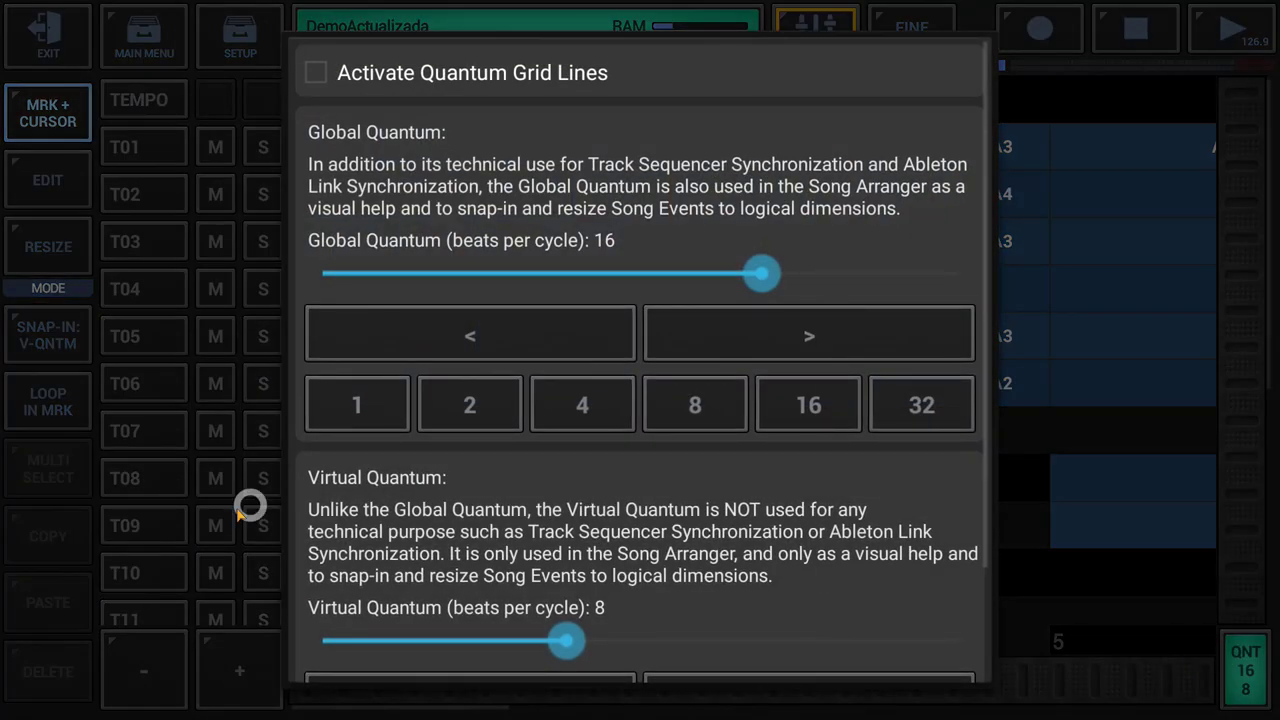
Activate the quantum grid lines and place the song cursor at 3.1.000
{"action": "left_click", "coordinate": [310, 74]}
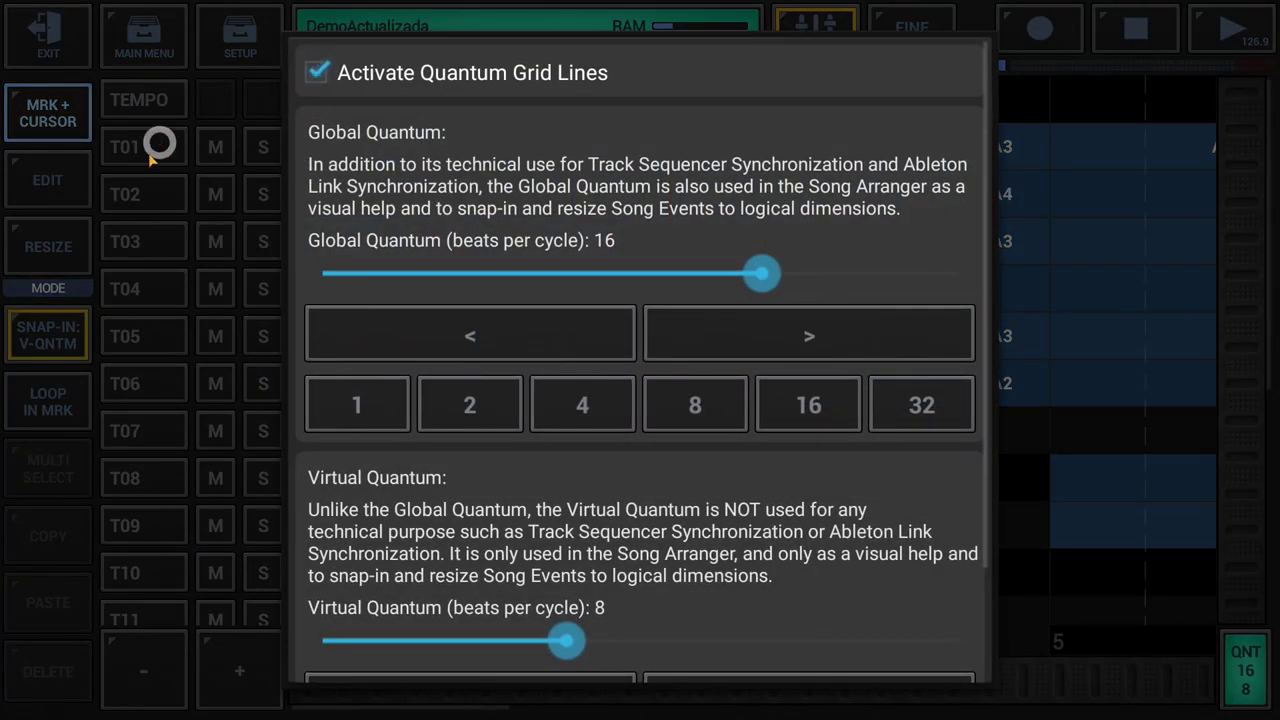
{"action": "left_click", "coordinate": [4, 706]}
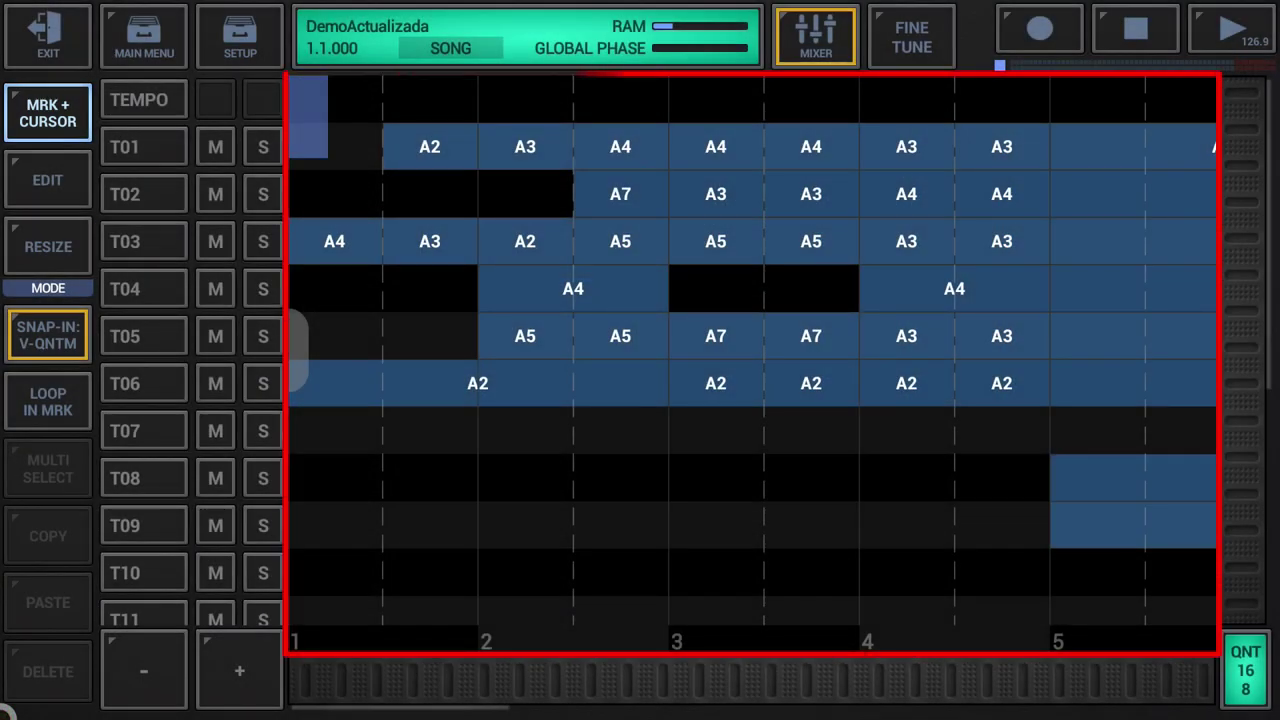
{"action": "left_click", "coordinate": [667, 352]}
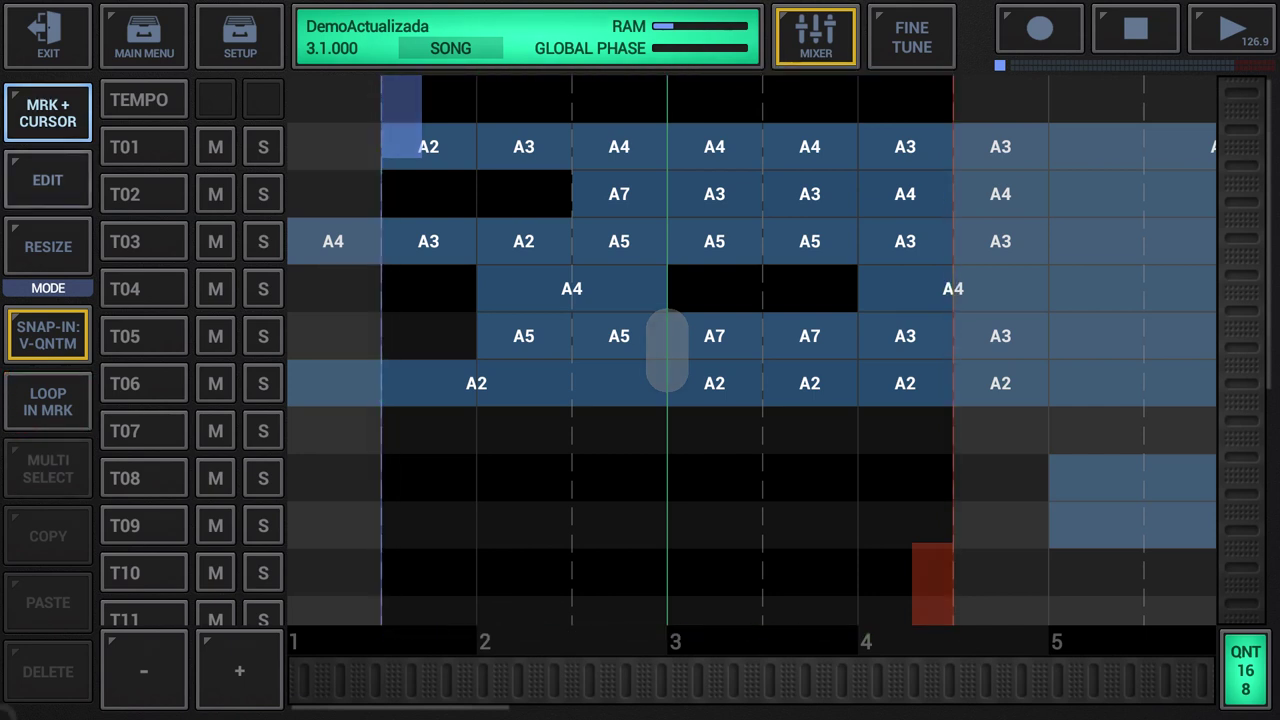
Select all song events between the start and end markers in Edit mode
{"action": "left_click", "coordinate": [47, 180]}
{"action": "left_click", "coordinate": [64, 462]}
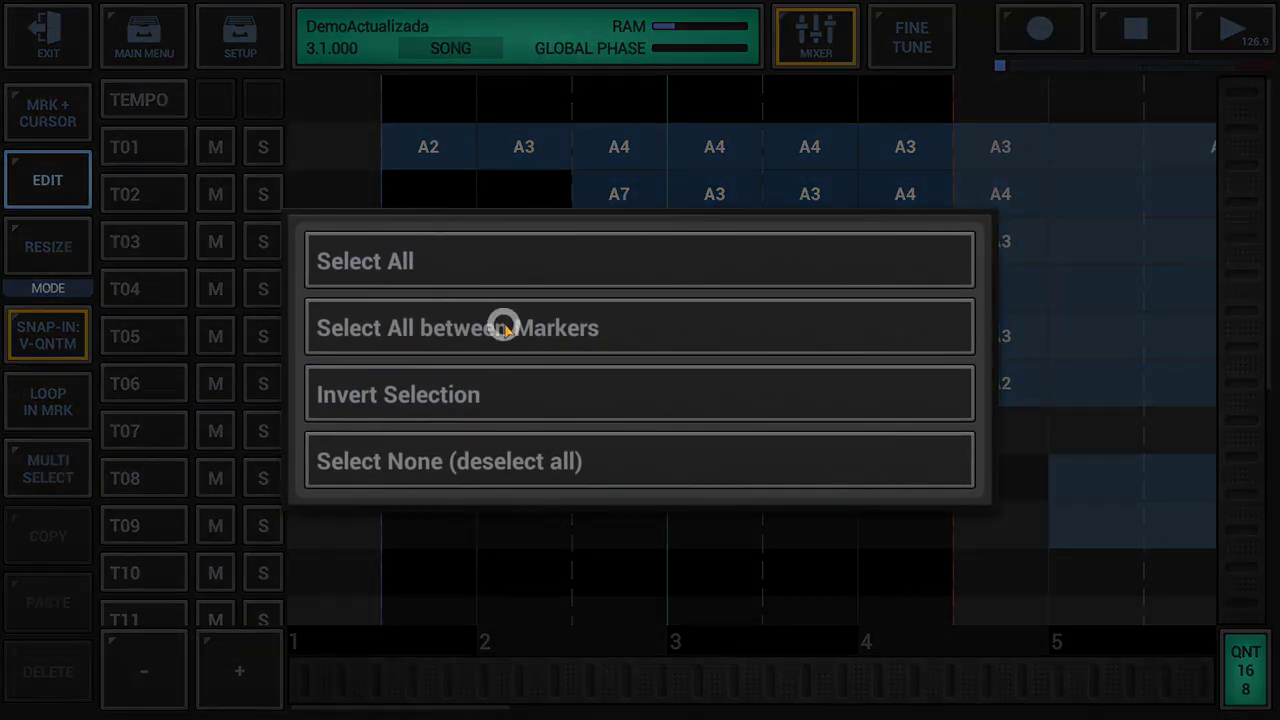
{"action": "left_click", "coordinate": [503, 327]}
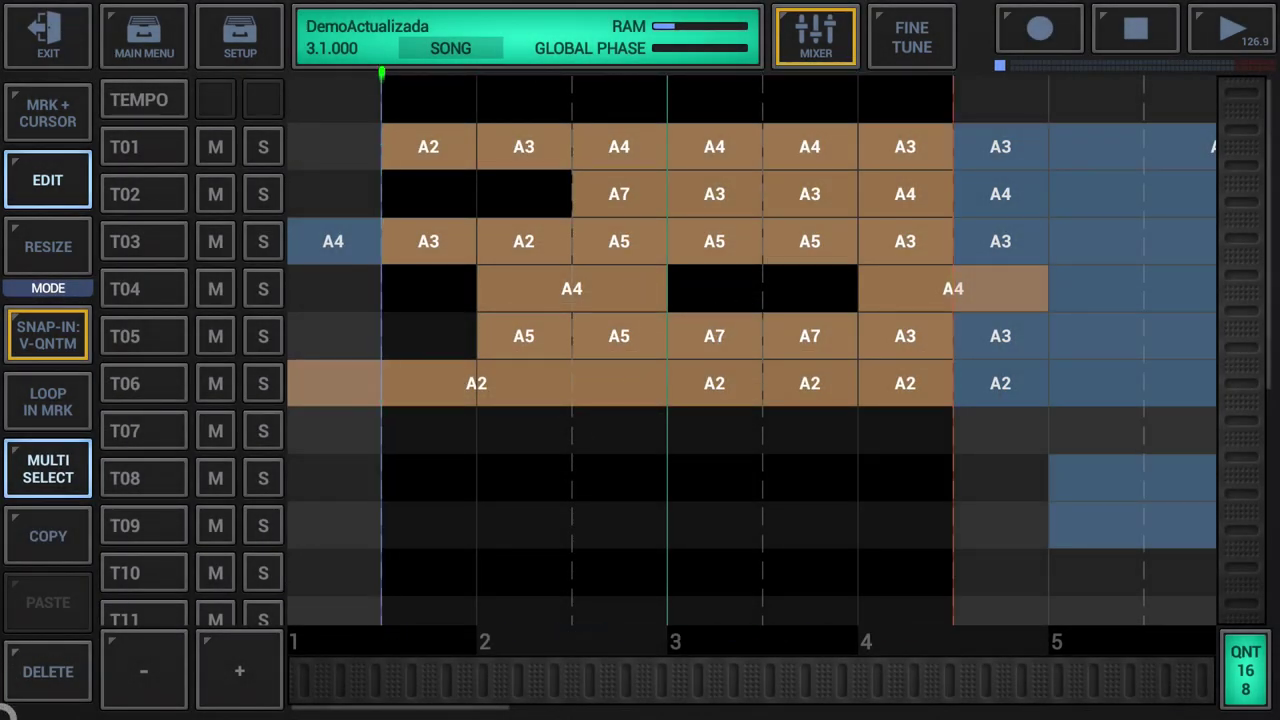
Play the song from the cursor position at 3.1.000 and stop playback
{"action": "left_click", "coordinate": [667, 357]}
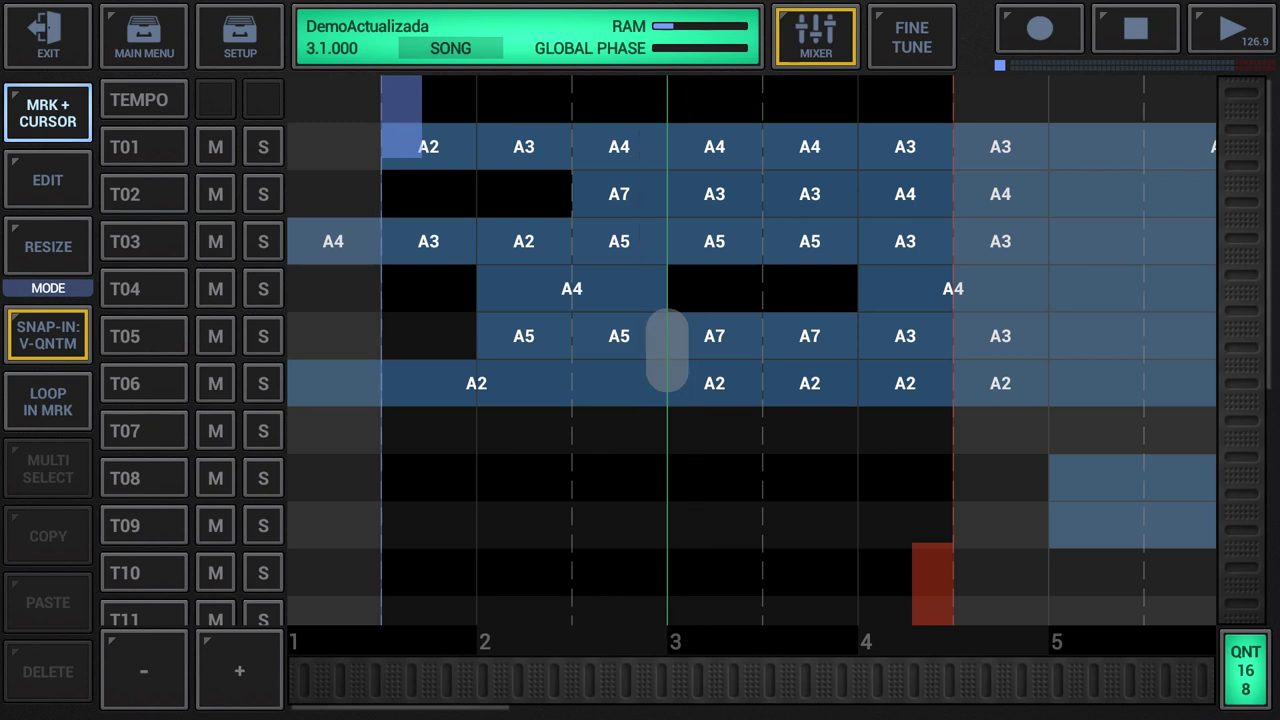
{"action": "left_click", "coordinate": [1228, 33]}
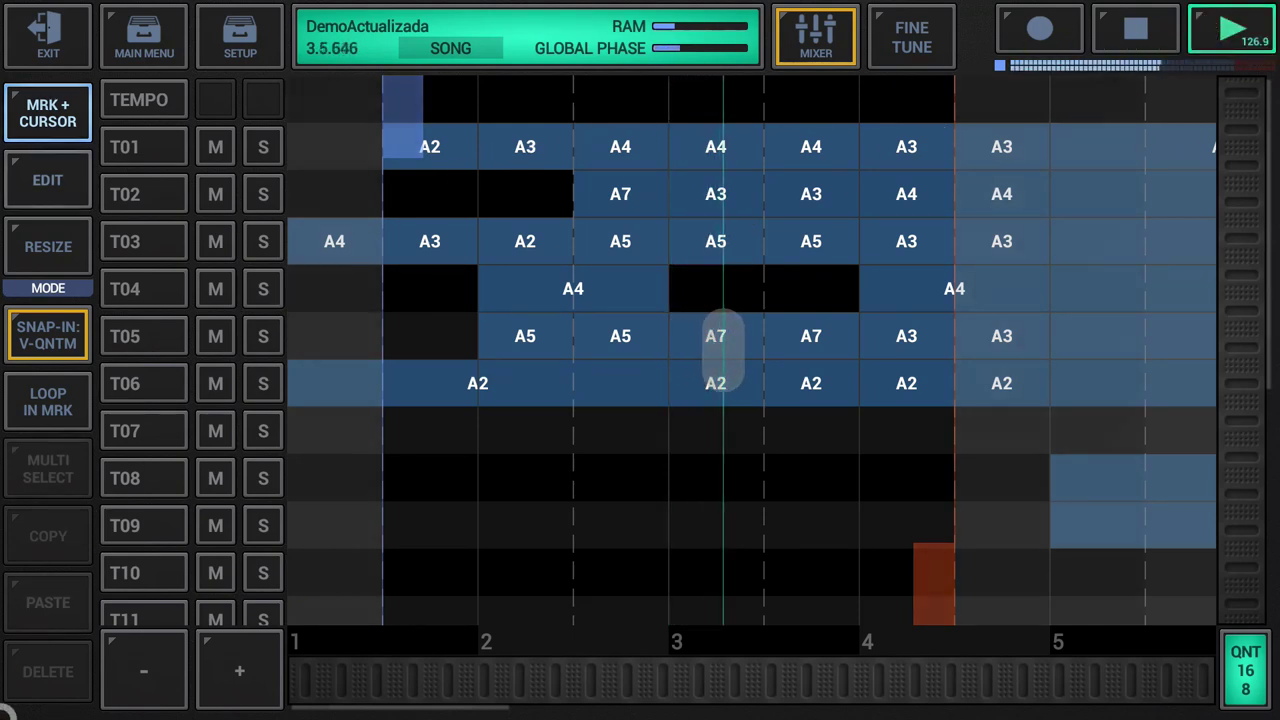
{"action": "left_click", "coordinate": [1135, 28]}
Copy the A7 event on track T02 and paste it at cursor position 1.9.000
{"action": "left_click", "coordinate": [47, 180]}
{"action": "left_click", "coordinate": [620, 200]}
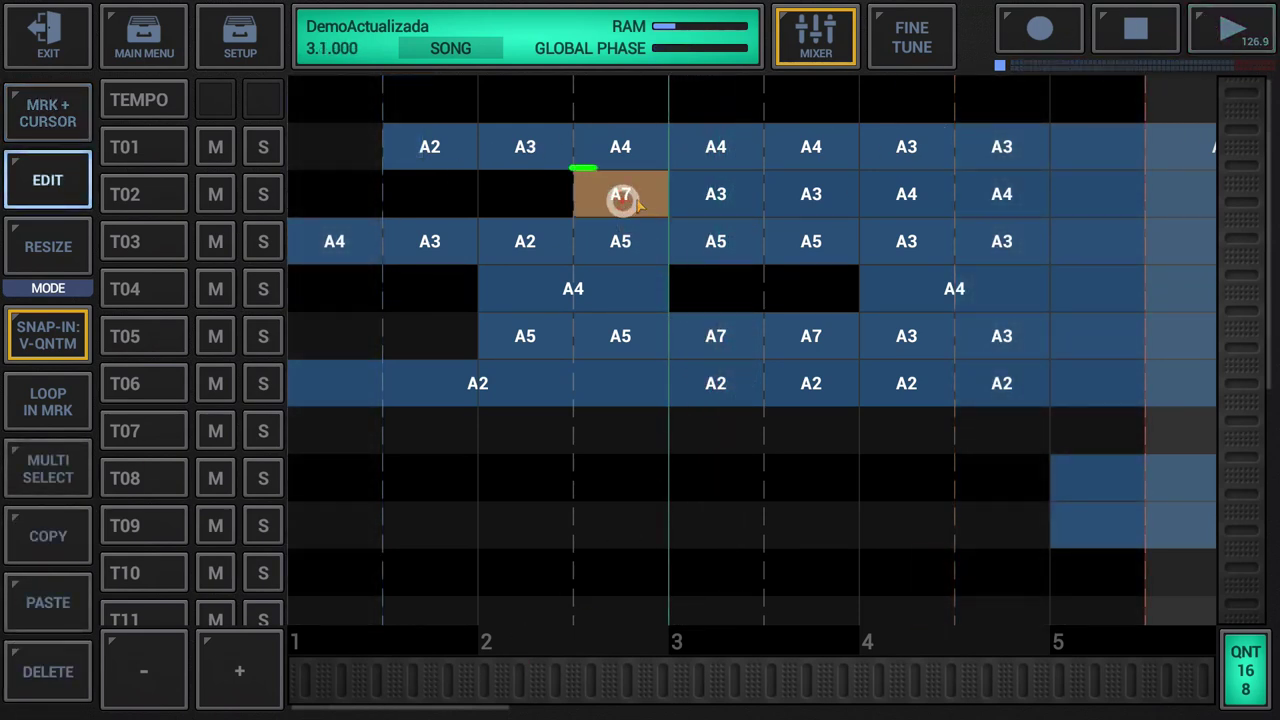
{"action": "left_click", "coordinate": [47, 537]}
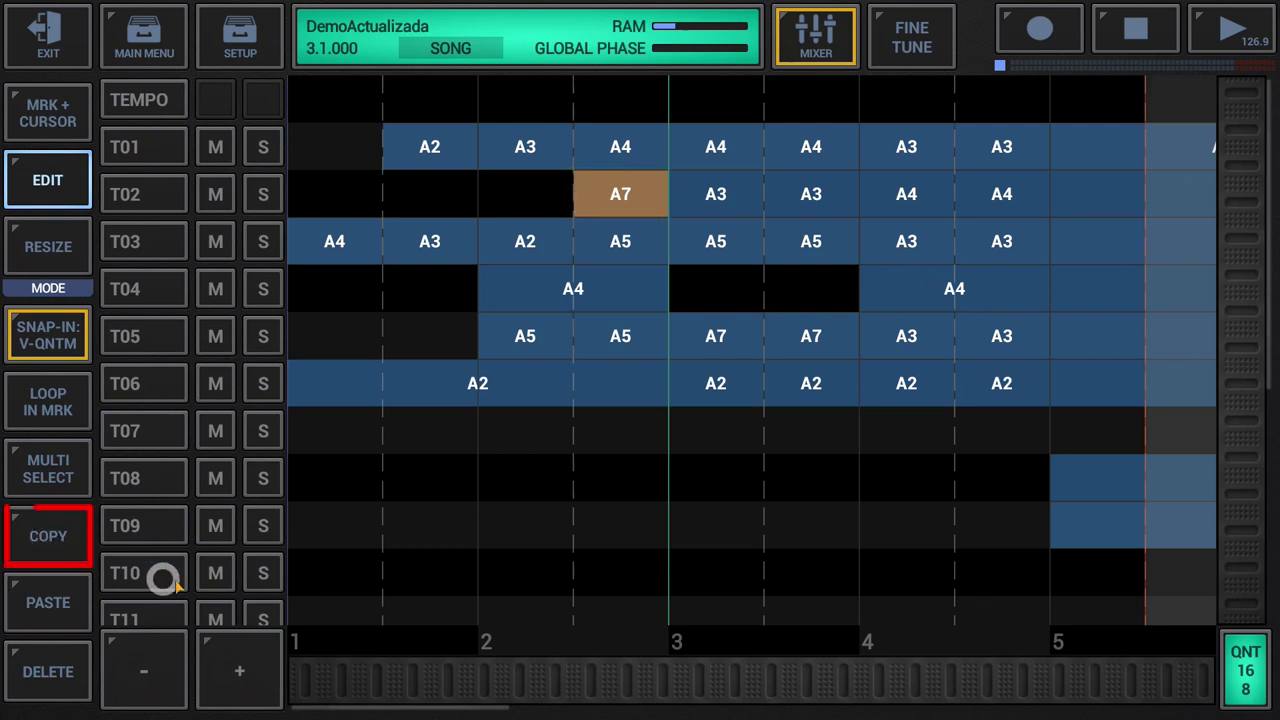
{"action": "left_click", "coordinate": [47, 113]}
{"action": "left_click_drag", "start_coordinate": [663, 350], "coordinate": [406, 334]}
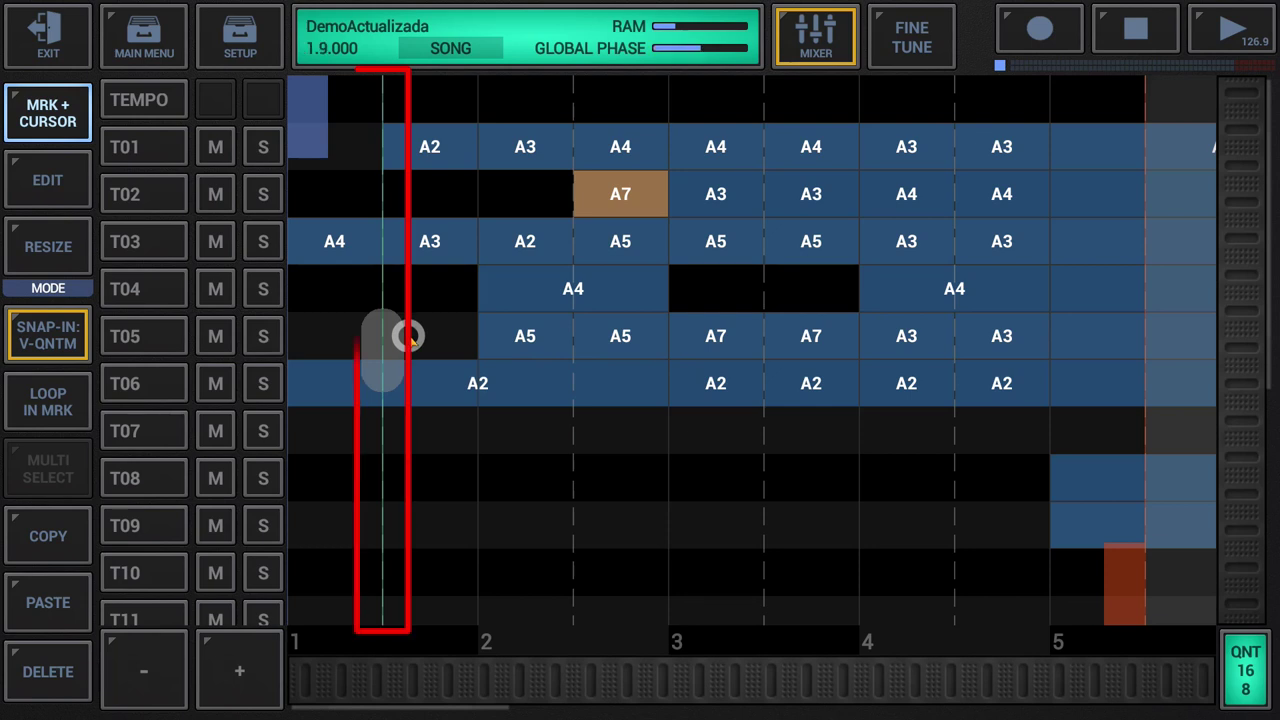
{"action": "left_click", "coordinate": [48, 602]}
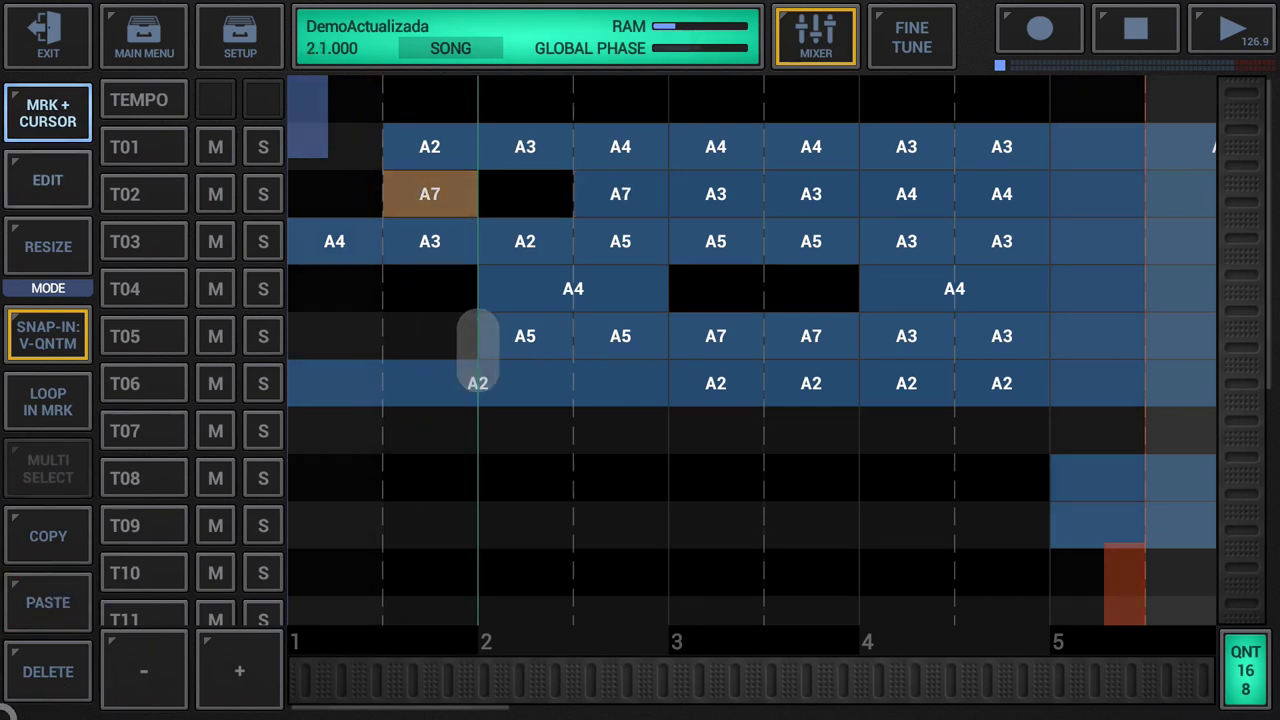
Move the start marker to cycle 2 and the end marker to the middle of cycle 4
{"action": "left_click", "coordinate": [47, 180]}
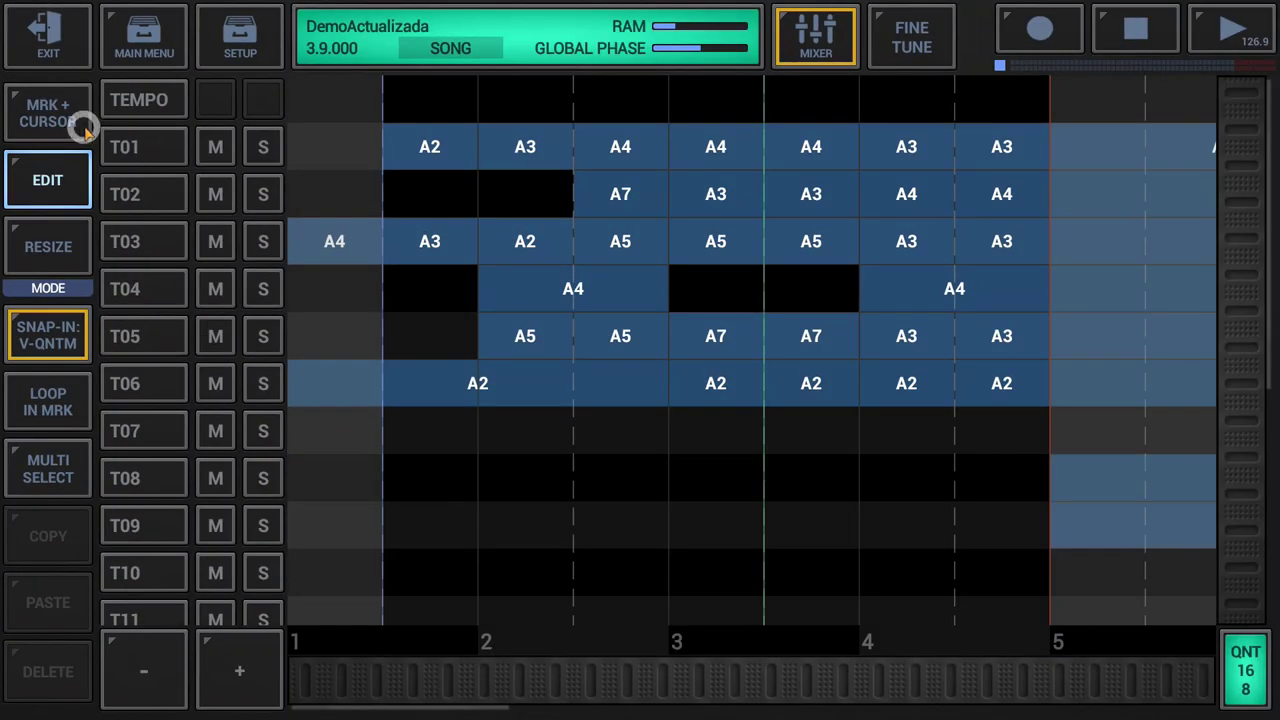
{"action": "left_click", "coordinate": [48, 113]}
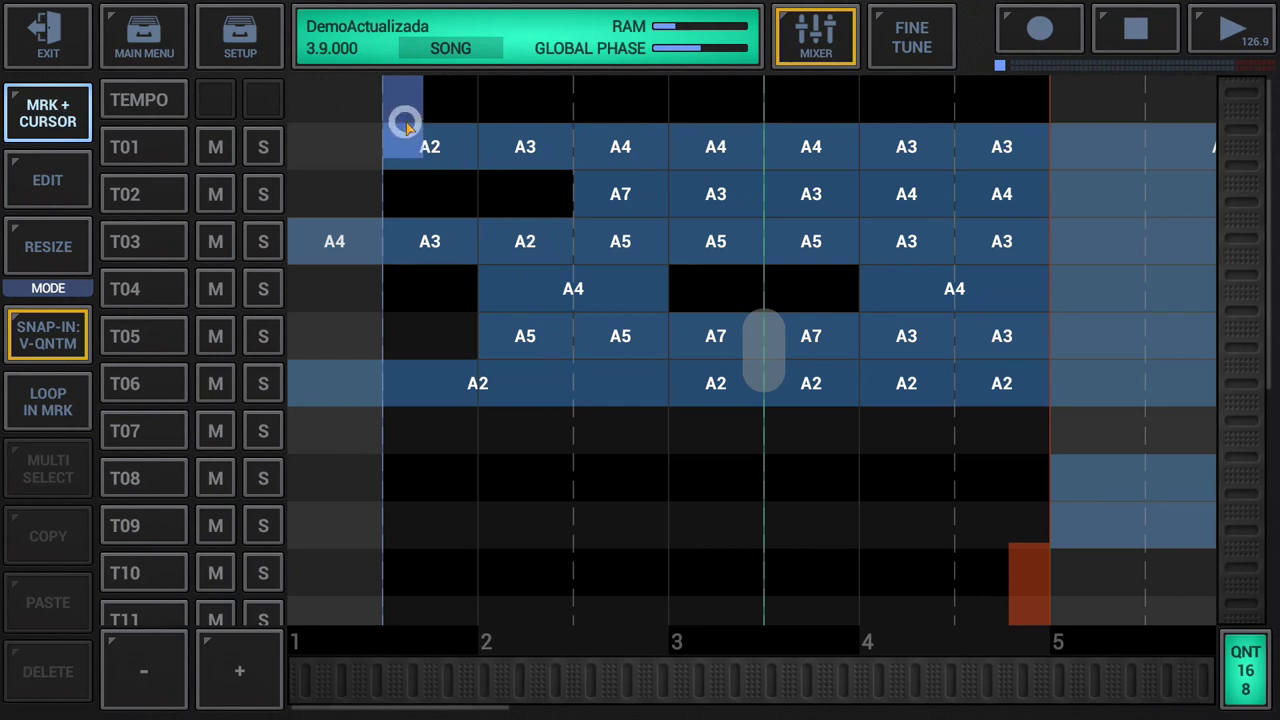
{"action": "left_click_drag", "start_coordinate": [431, 122], "coordinate": [490, 128]}
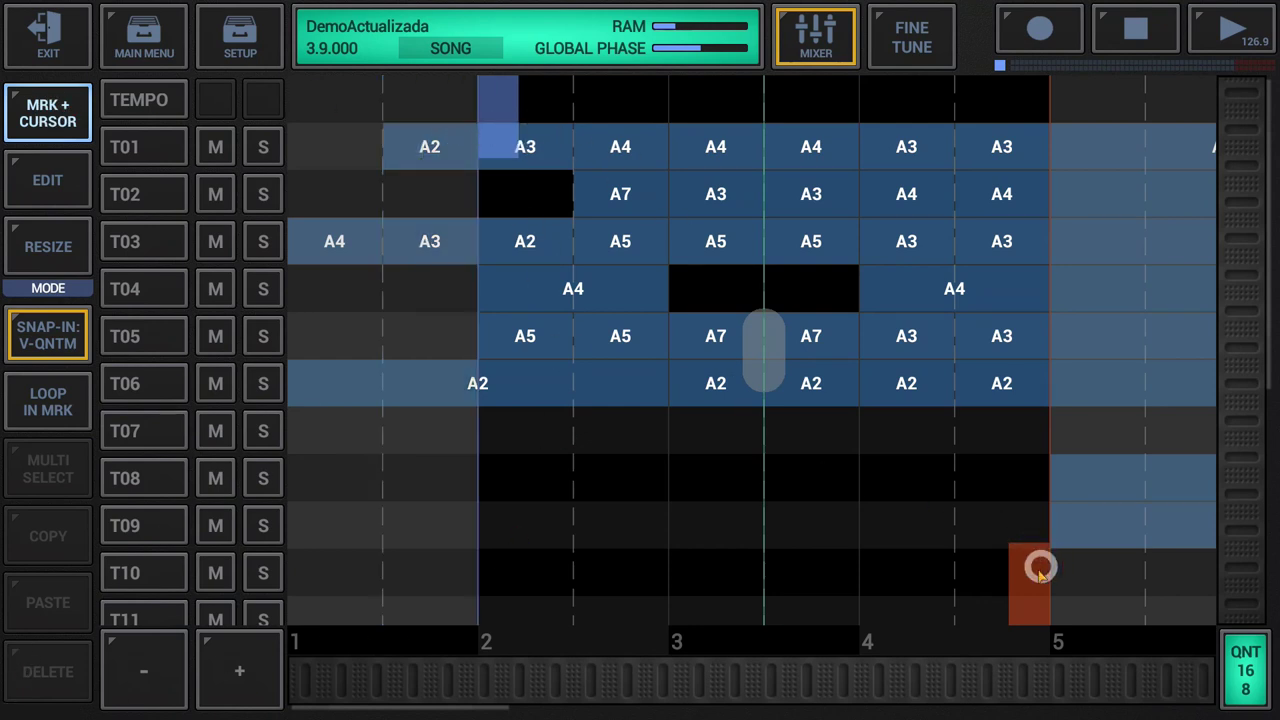
{"action": "left_click_drag", "start_coordinate": [1021, 578], "coordinate": [955, 578]}
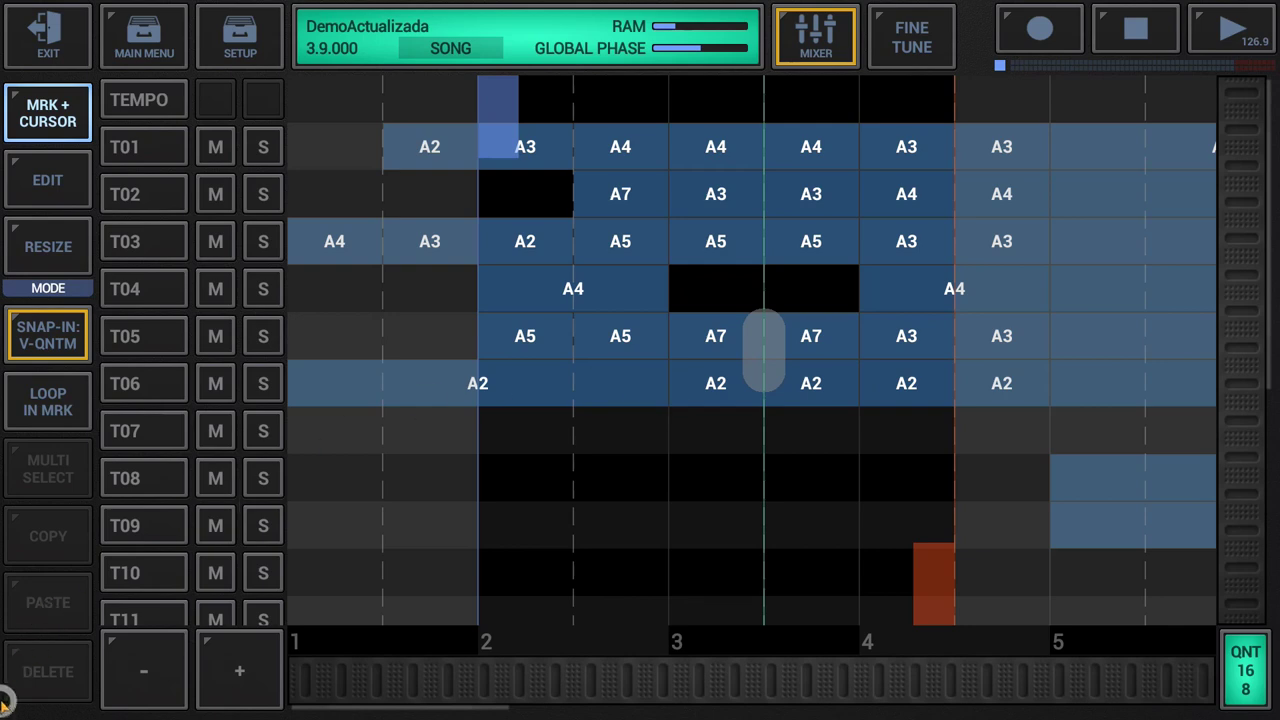
Play the song looped between the markers and bring the cursor to 3.1.000
{"action": "left_click", "coordinate": [69, 120]}
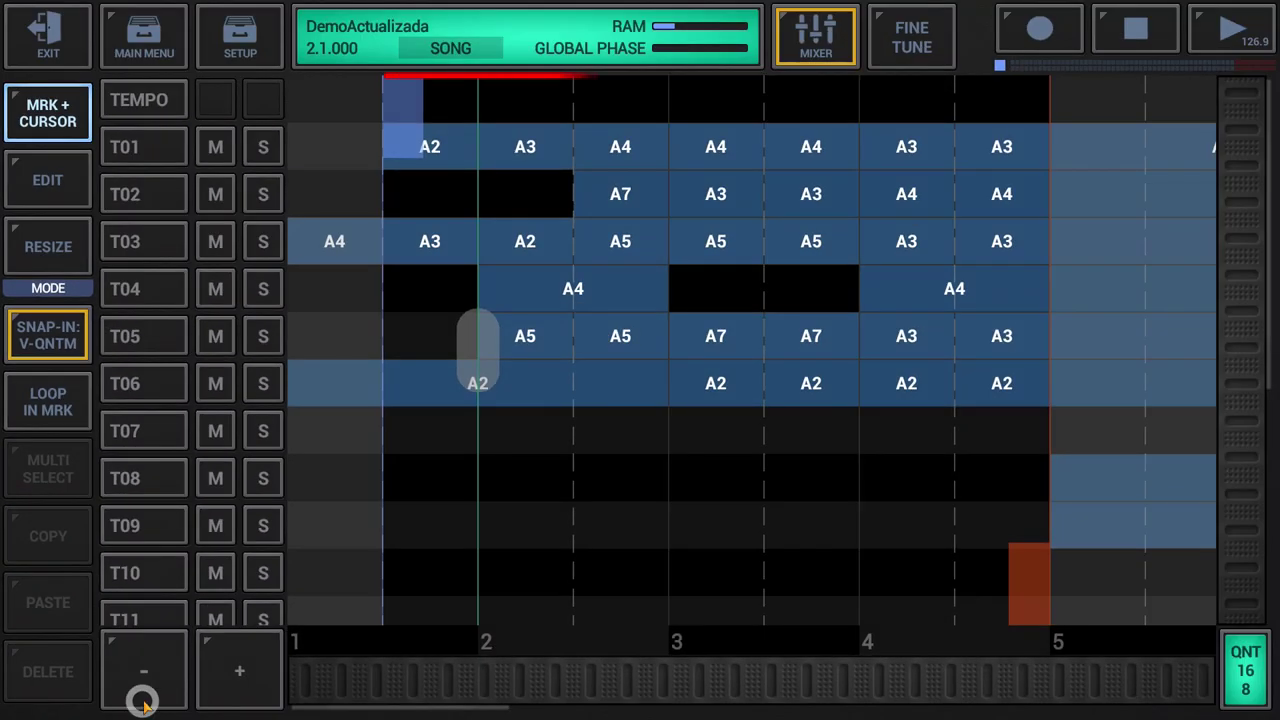
{"action": "left_click", "coordinate": [50, 405]}
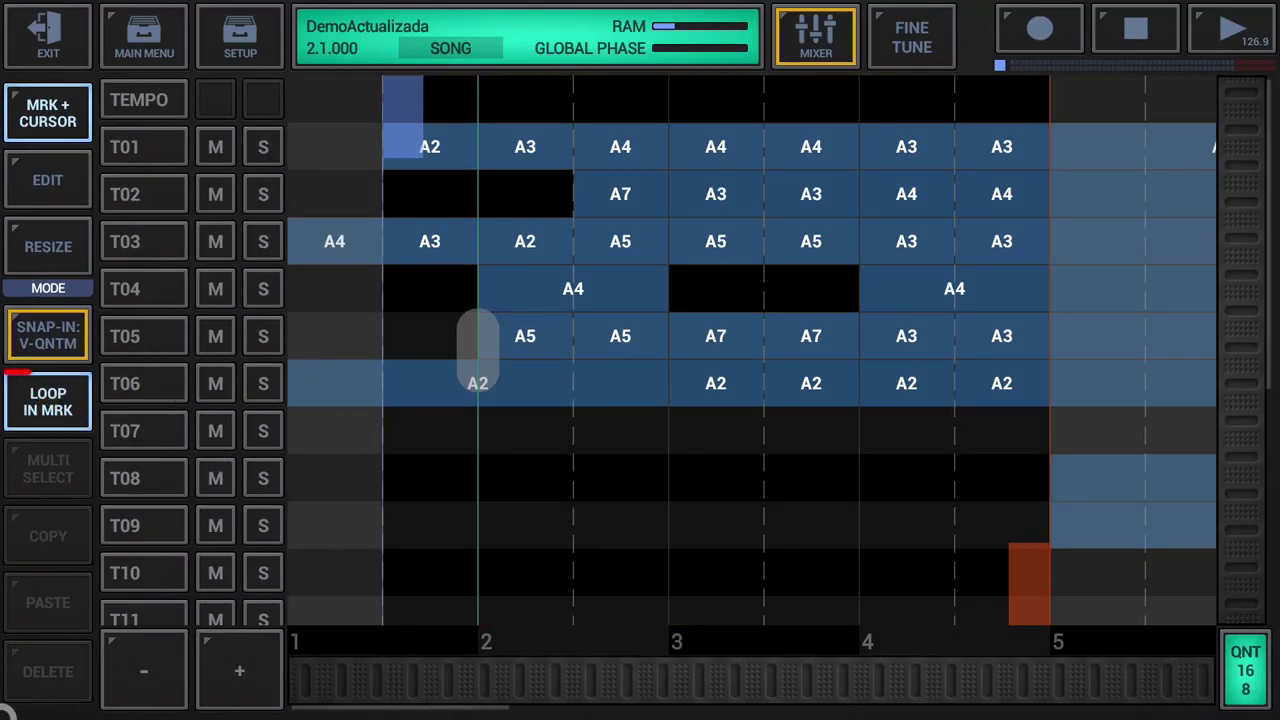
{"action": "left_click", "coordinate": [1232, 30]}
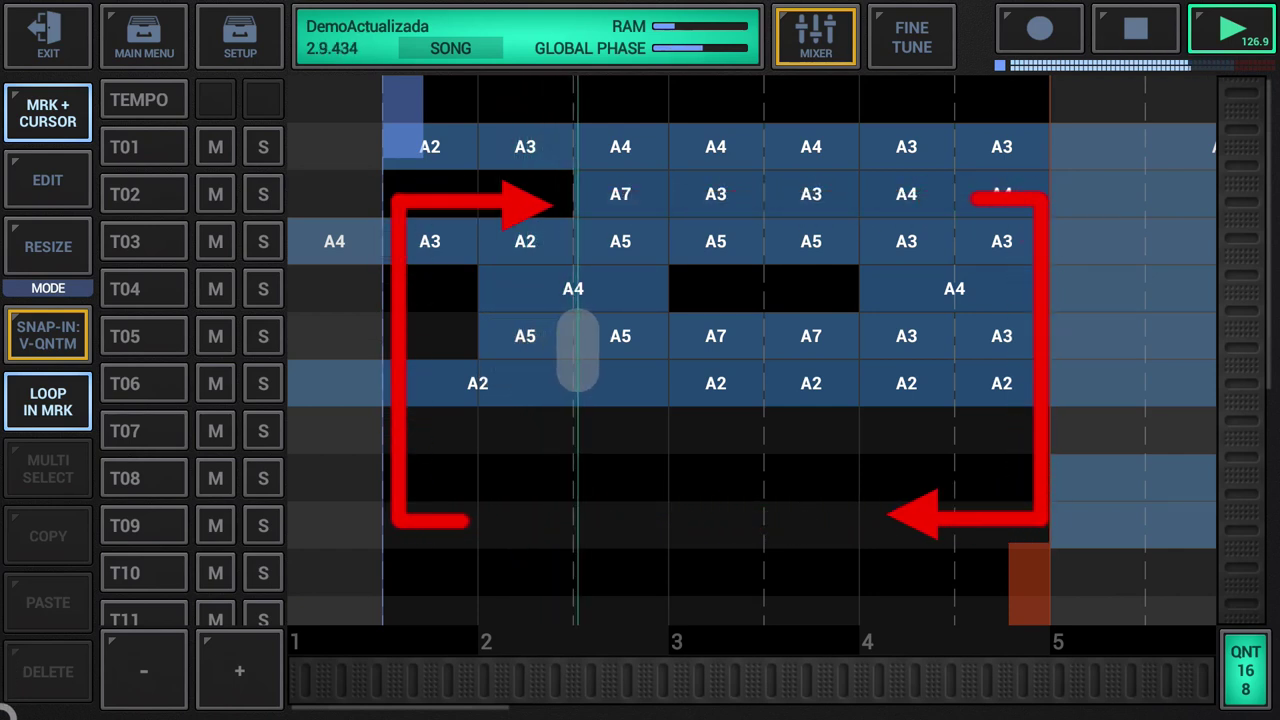
{"action": "left_click_drag", "start_coordinate": [603, 350], "coordinate": [669, 350]}
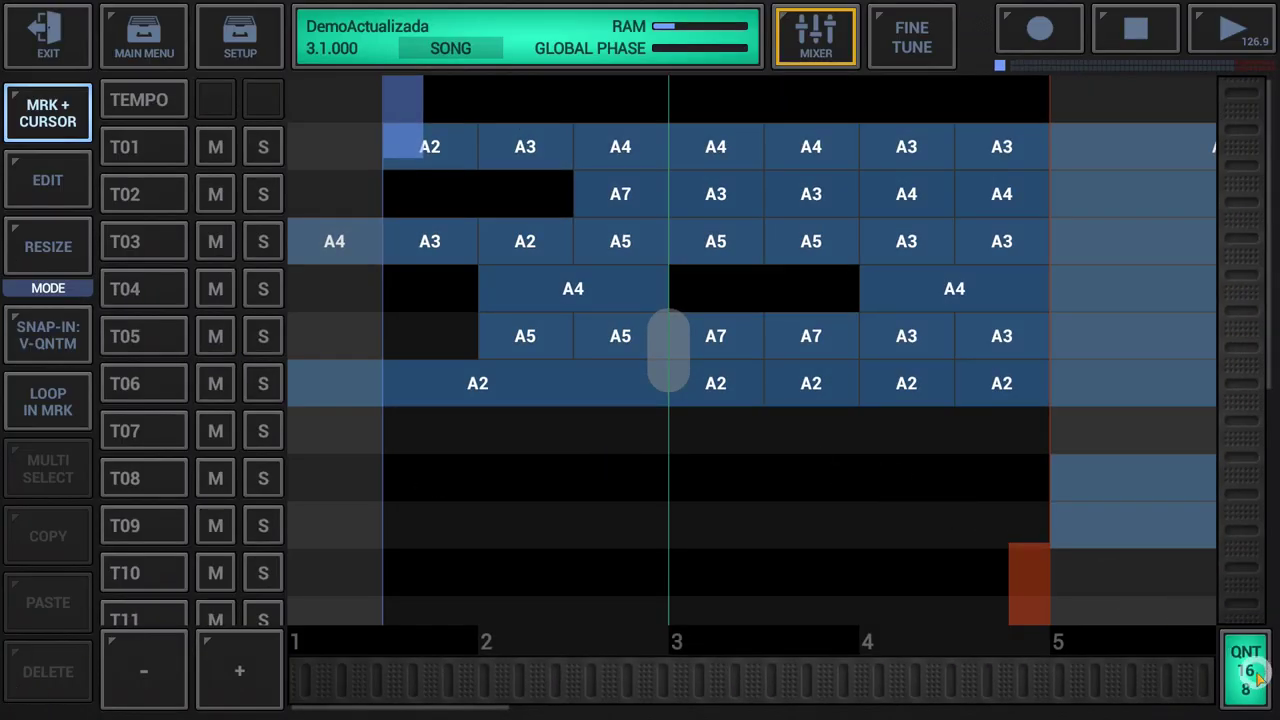
Activate the quantum grid lines in the quantum settings and toggle the grid snap-in off and back on
{"action": "left_click", "coordinate": [1257, 677]}
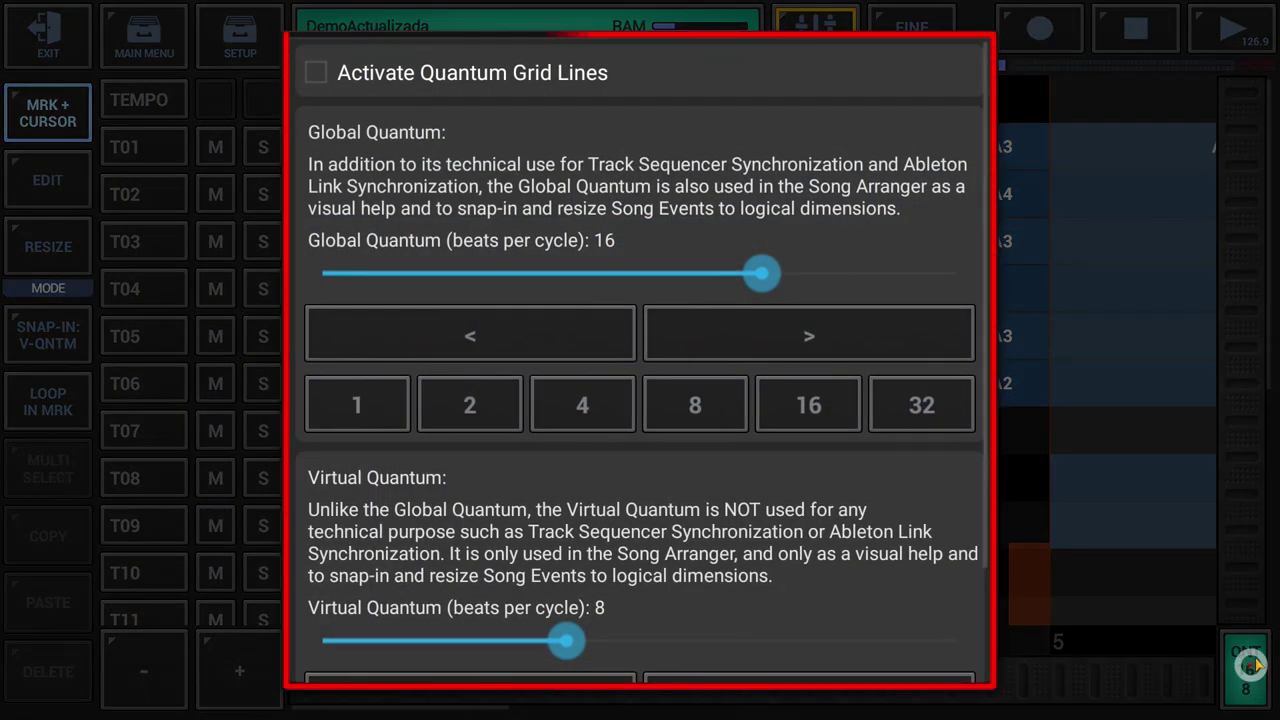
{"action": "left_click", "coordinate": [316, 76]}
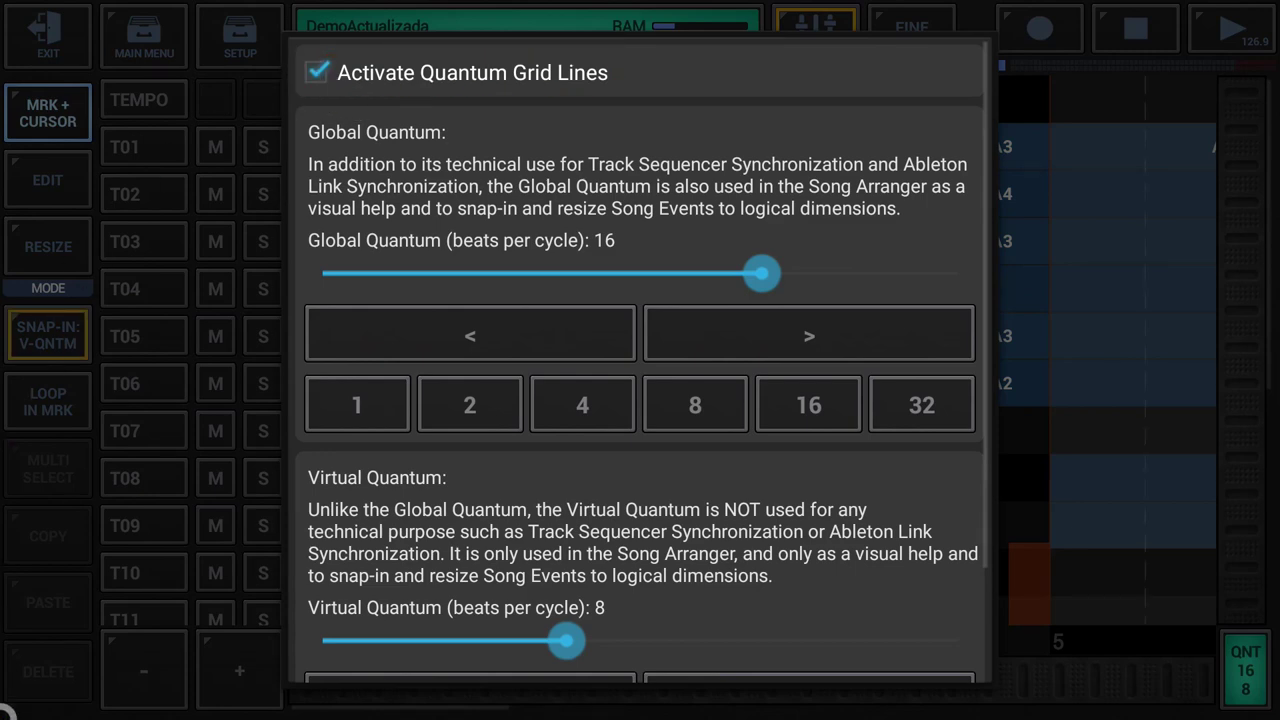
{"action": "key", "text": "Escape"}
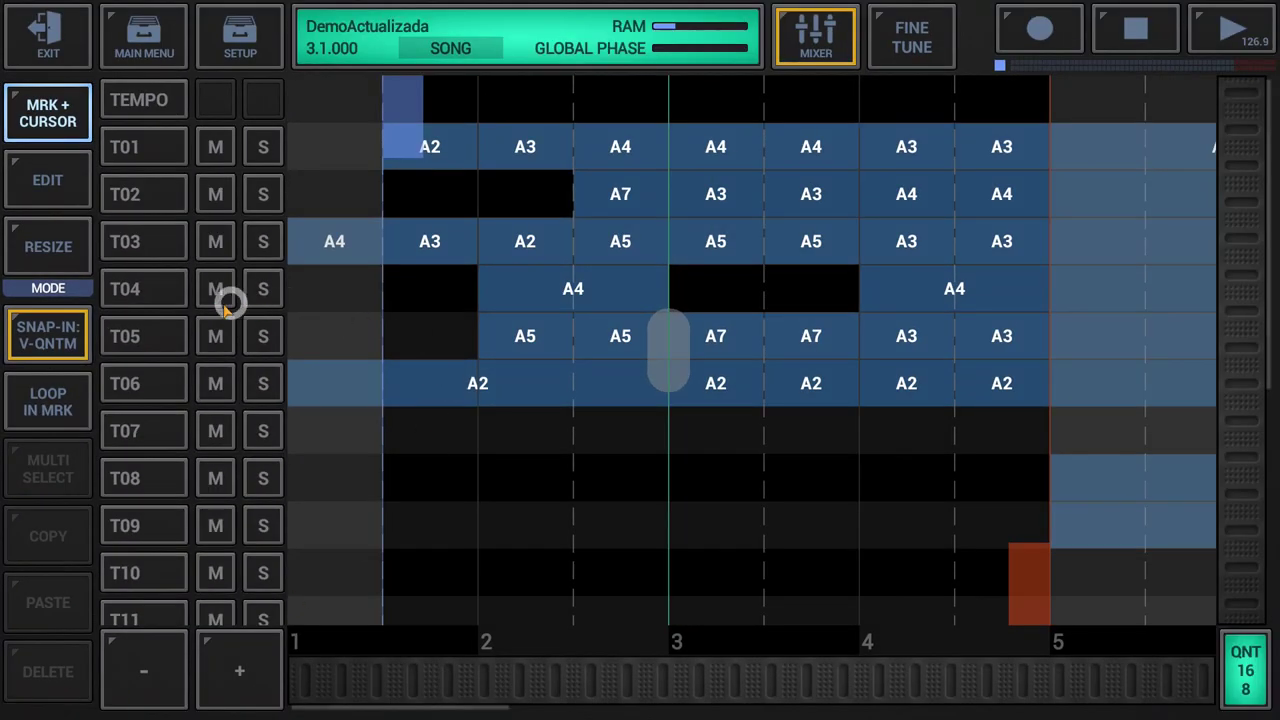
{"action": "left_click", "coordinate": [48, 335]}
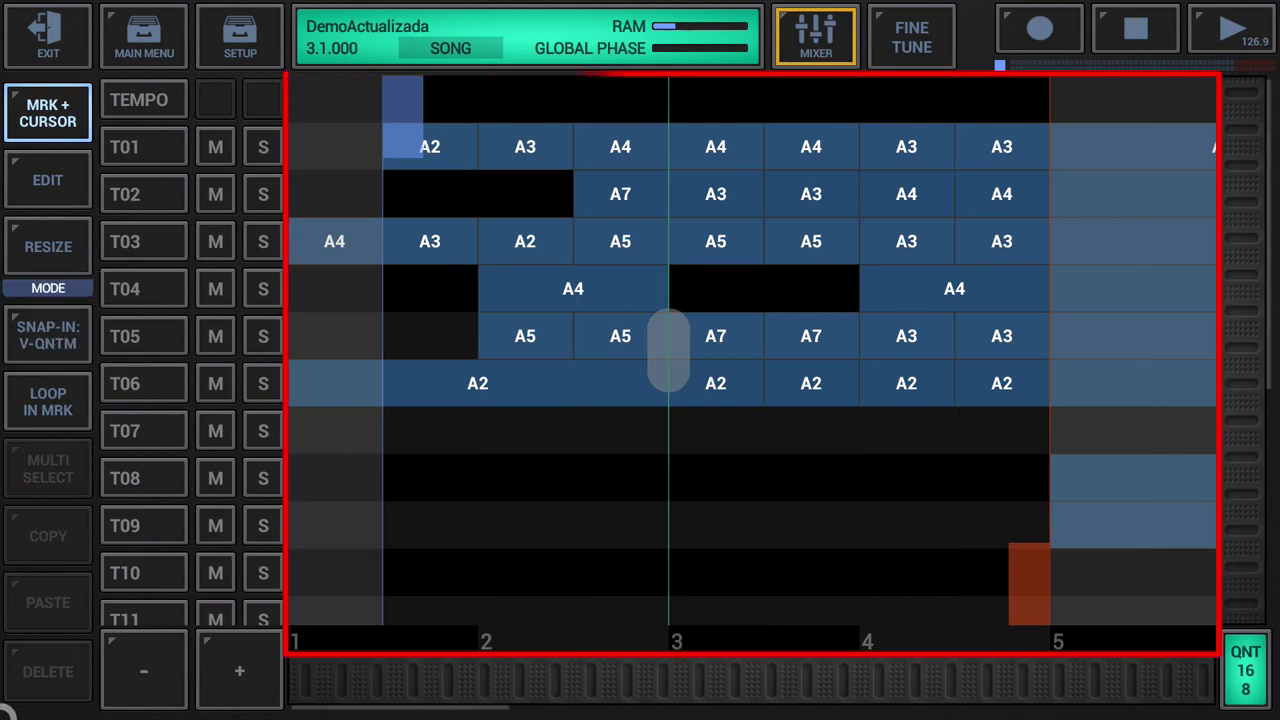
{"action": "left_click", "coordinate": [48, 335]}
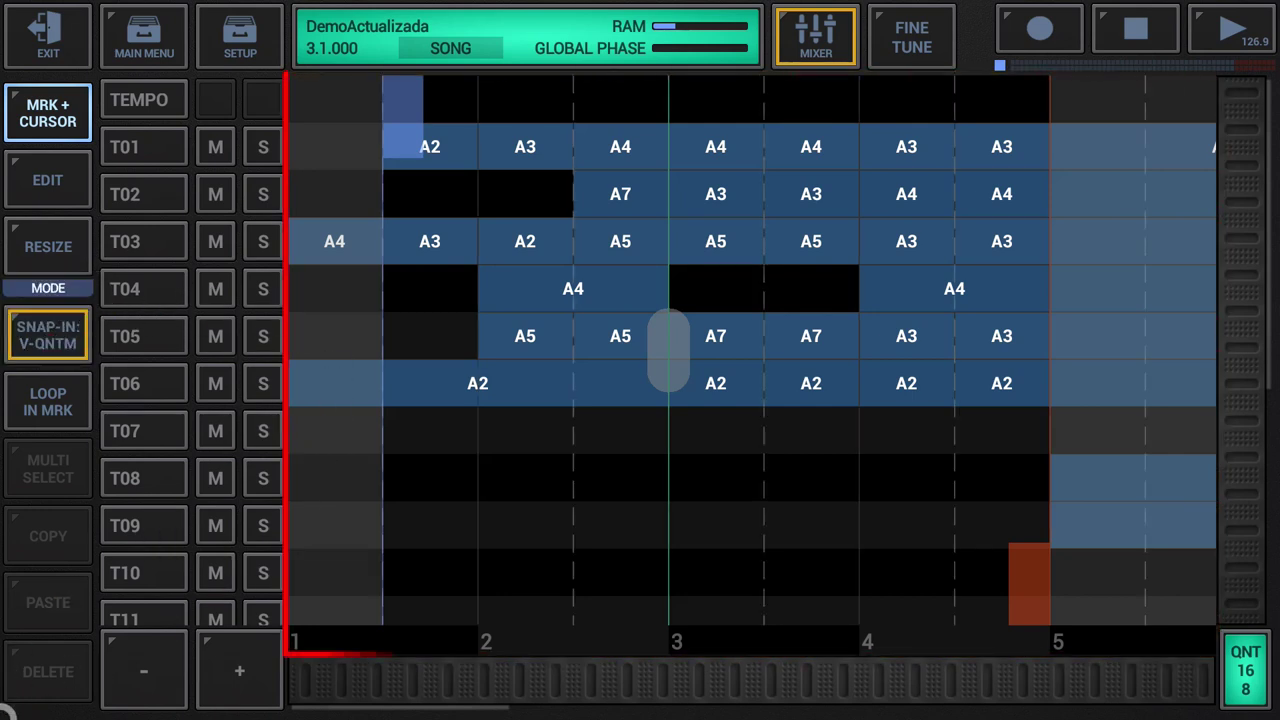
Try moving the A7 event on track T02 to the start marker, and shifting the start marker along the grid
{"action": "left_click", "coordinate": [48, 180]}
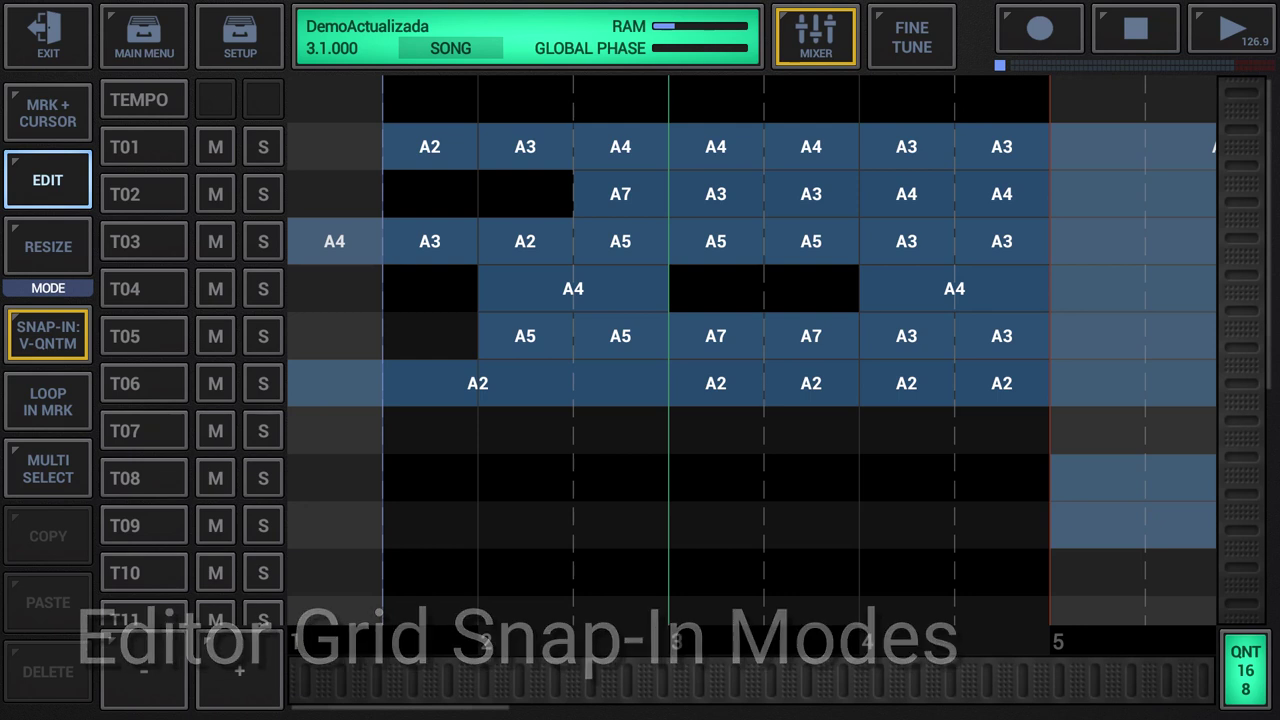
{"action": "left_click", "coordinate": [620, 195]}
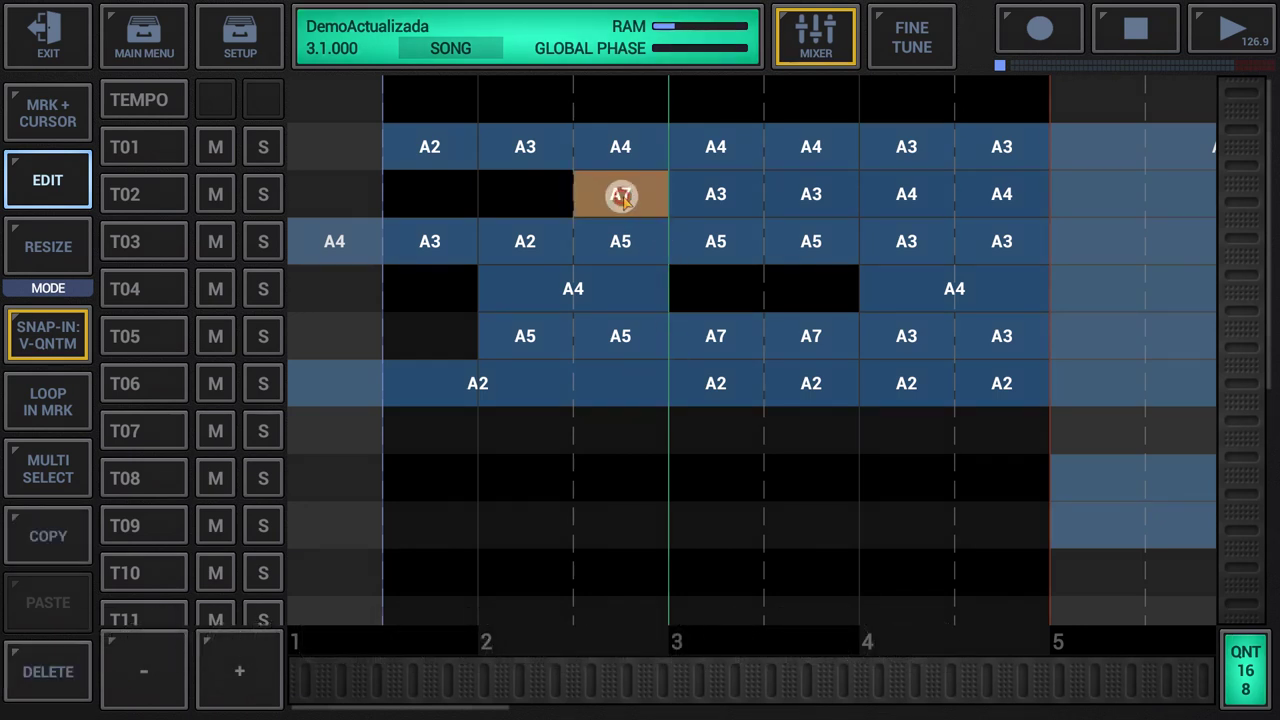
{"action": "left_click_drag", "start_coordinate": [613, 195], "coordinate": [440, 200]}
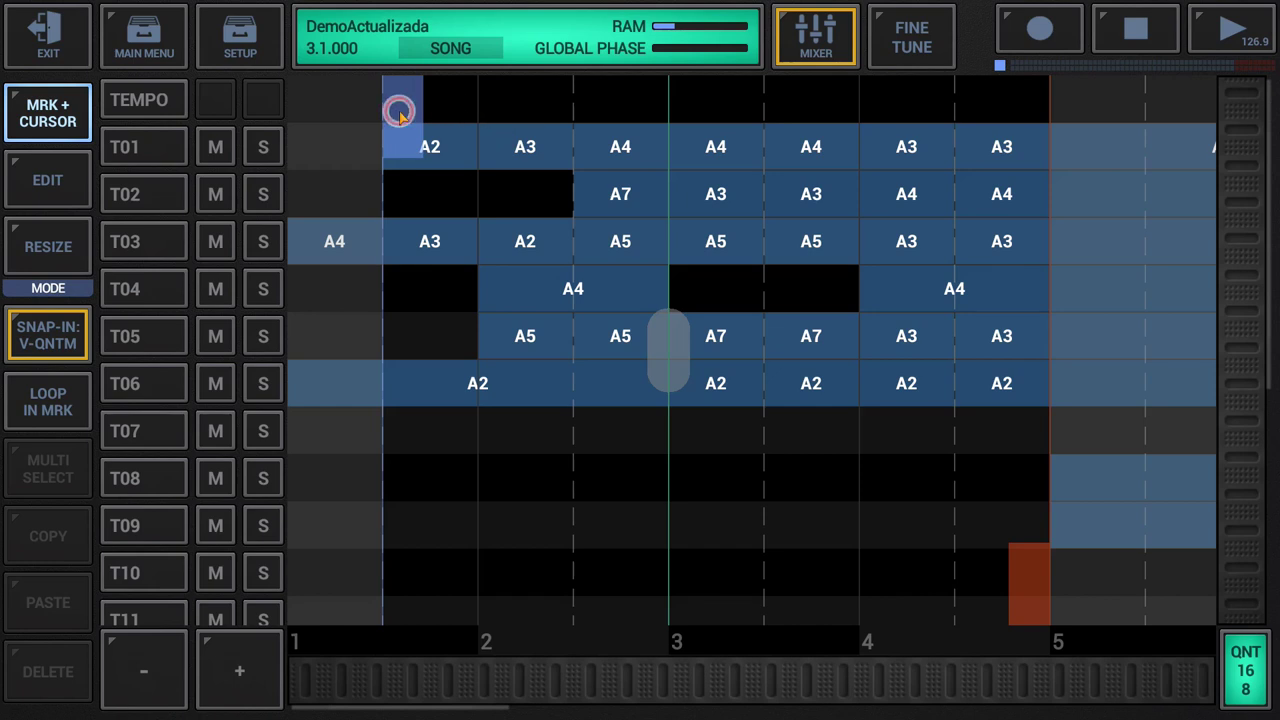
{"action": "mouse_move", "coordinate": [398, 113]}
{"action": "left_mouse_down"}
{"action": "mouse_move", "coordinate": [592, 113]}
{"action": "mouse_move", "coordinate": [412, 140]}
{"action": "left_mouse_up"}
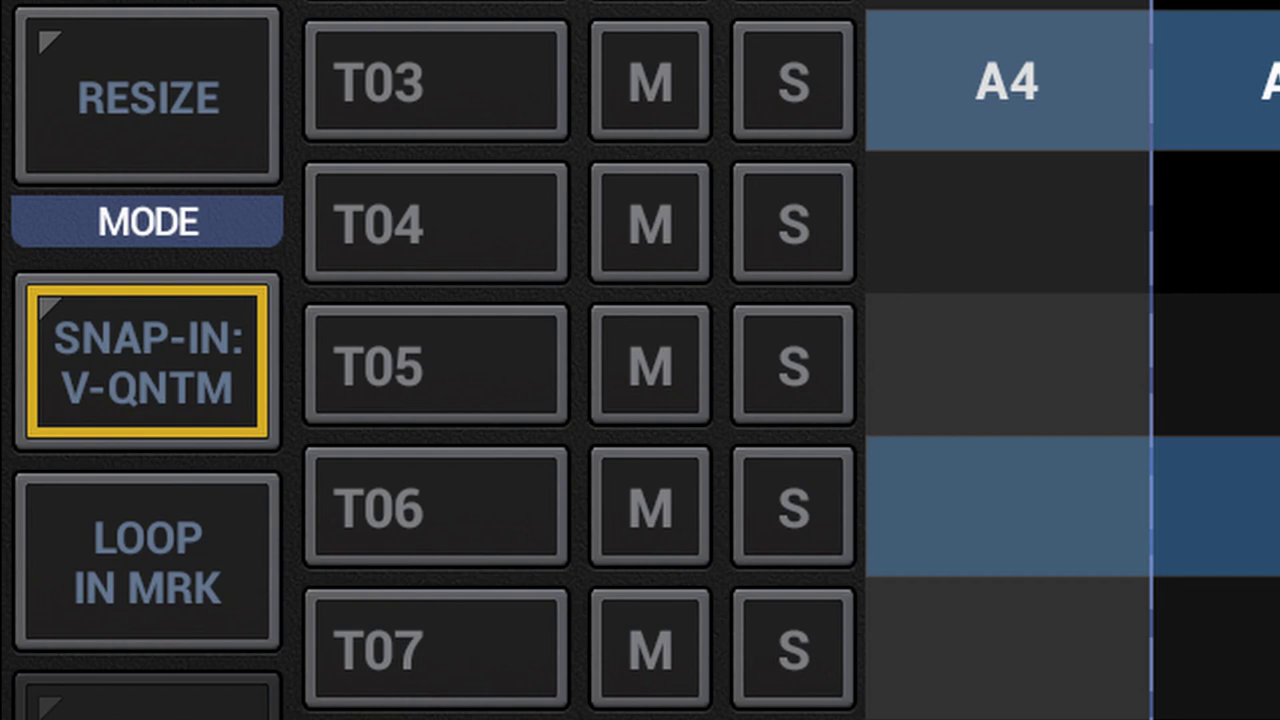
Cycle the grid snap-in mode through BEAT and G-QNTM back to V-QNTM
{"action": "left_click", "coordinate": [180, 380]}
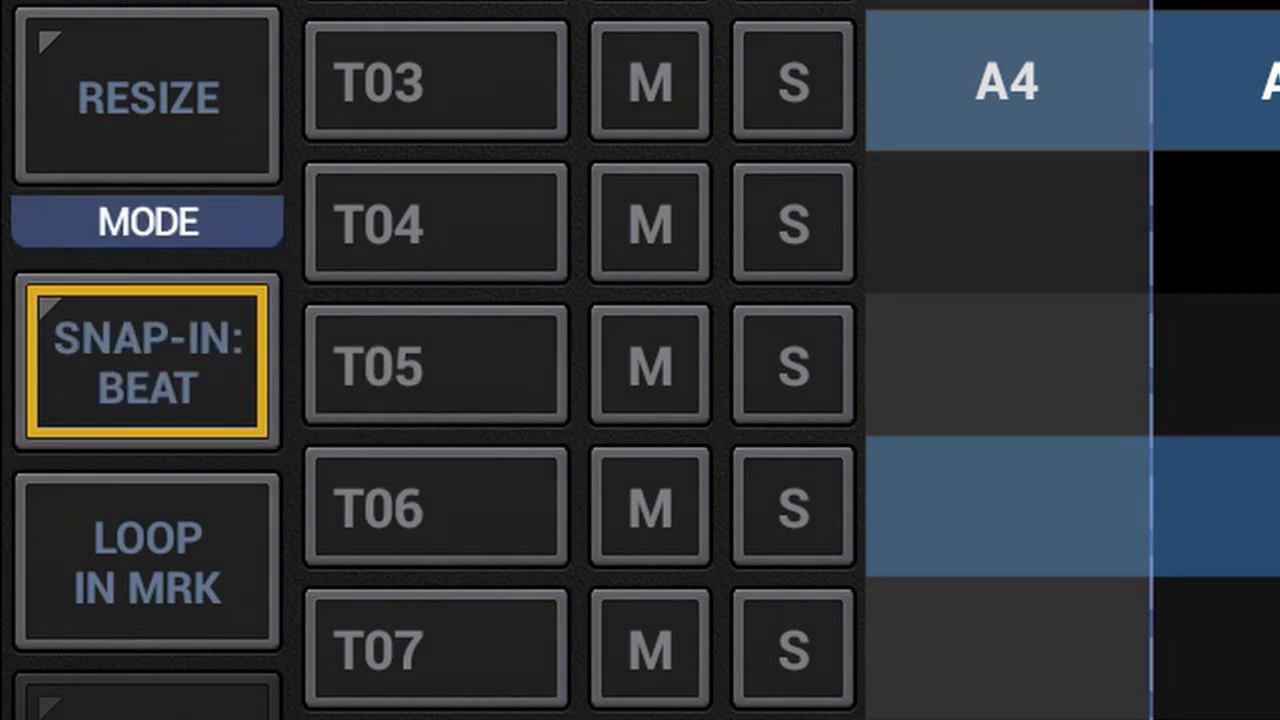
{"action": "left_click", "coordinate": [200, 388]}
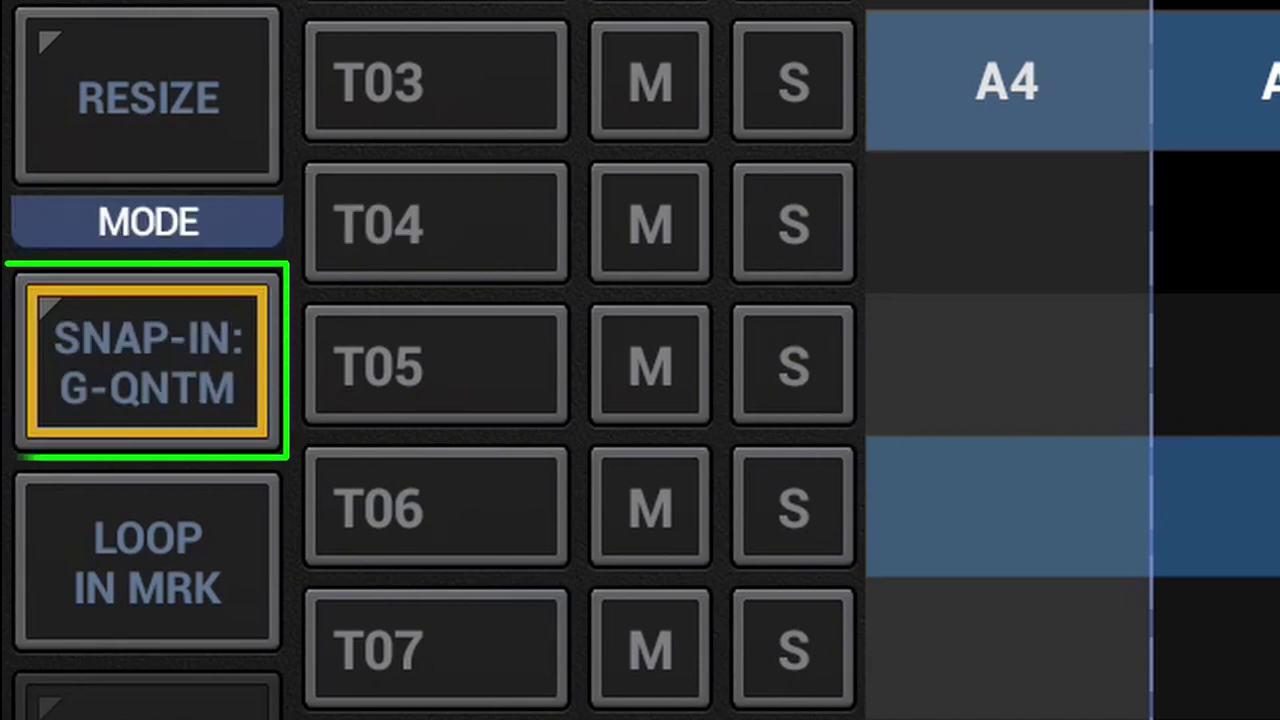
{"action": "left_click", "coordinate": [160, 375]}
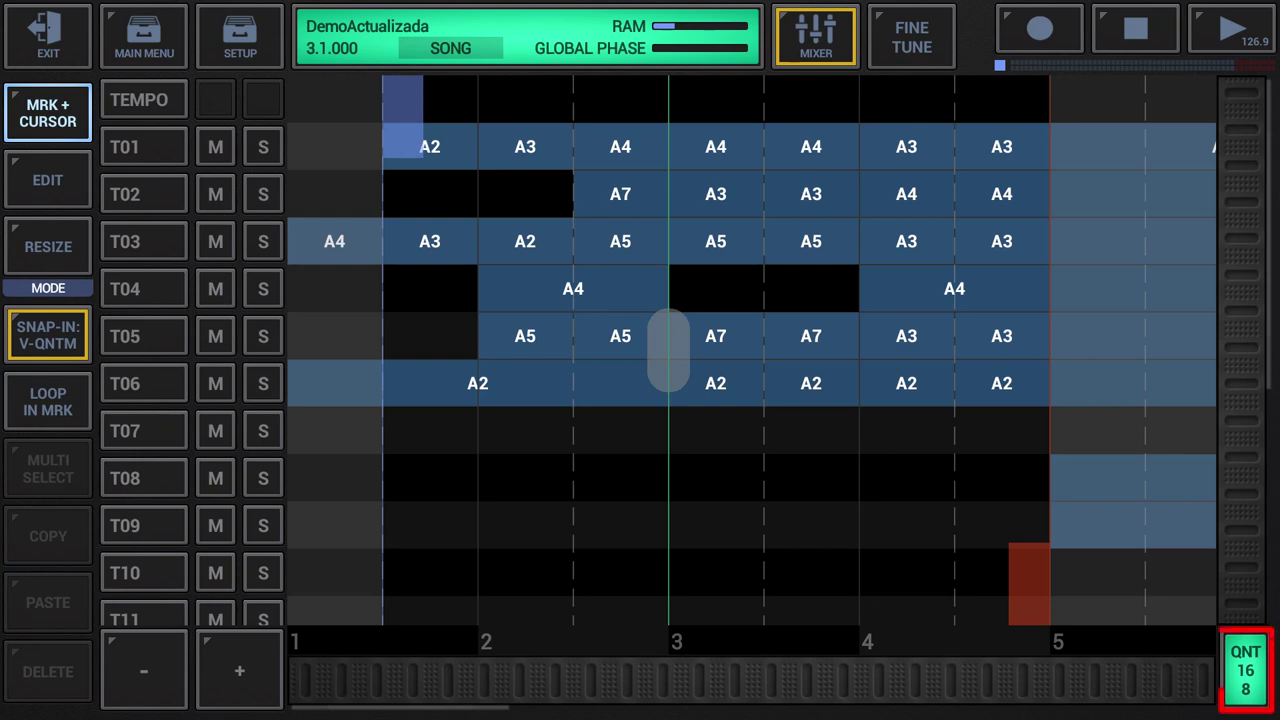
Review the Global Quantum and Virtual Quantum settings
{"action": "left_click", "coordinate": [1243, 672]}
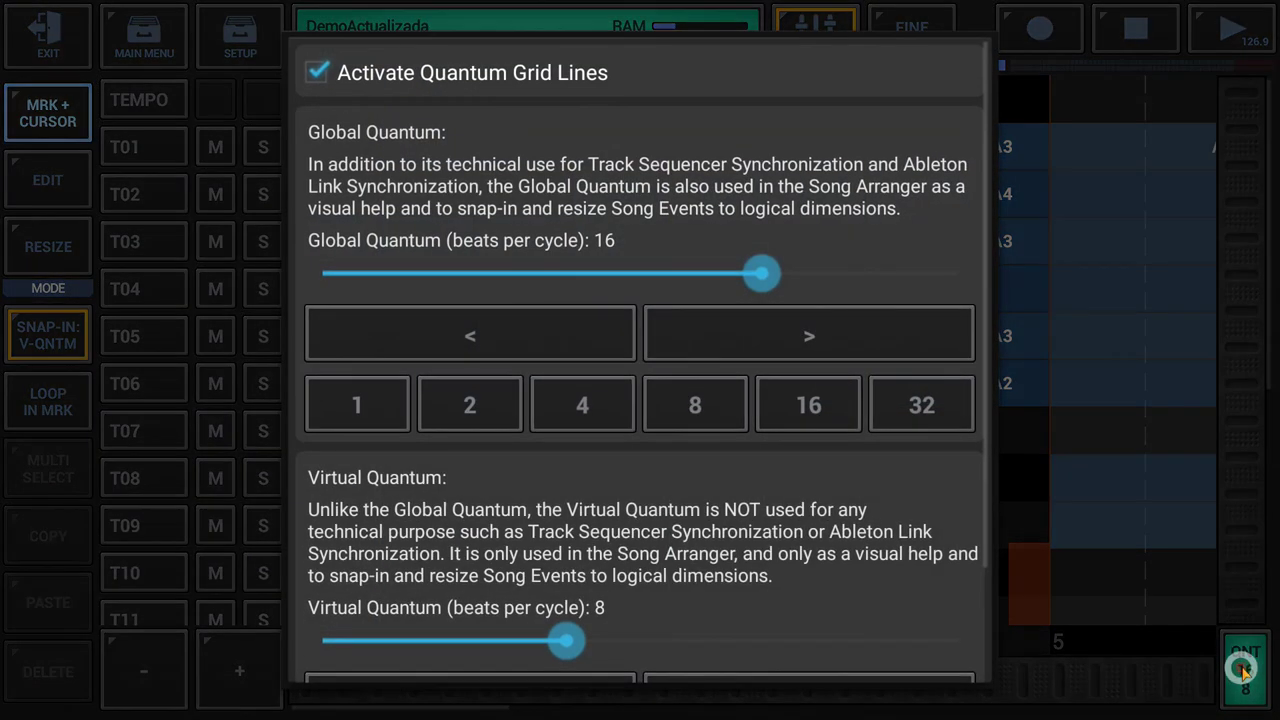
{"action": "scroll", "coordinate": [780, 462], "scroll_direction": "down", "scroll_amount": 3}
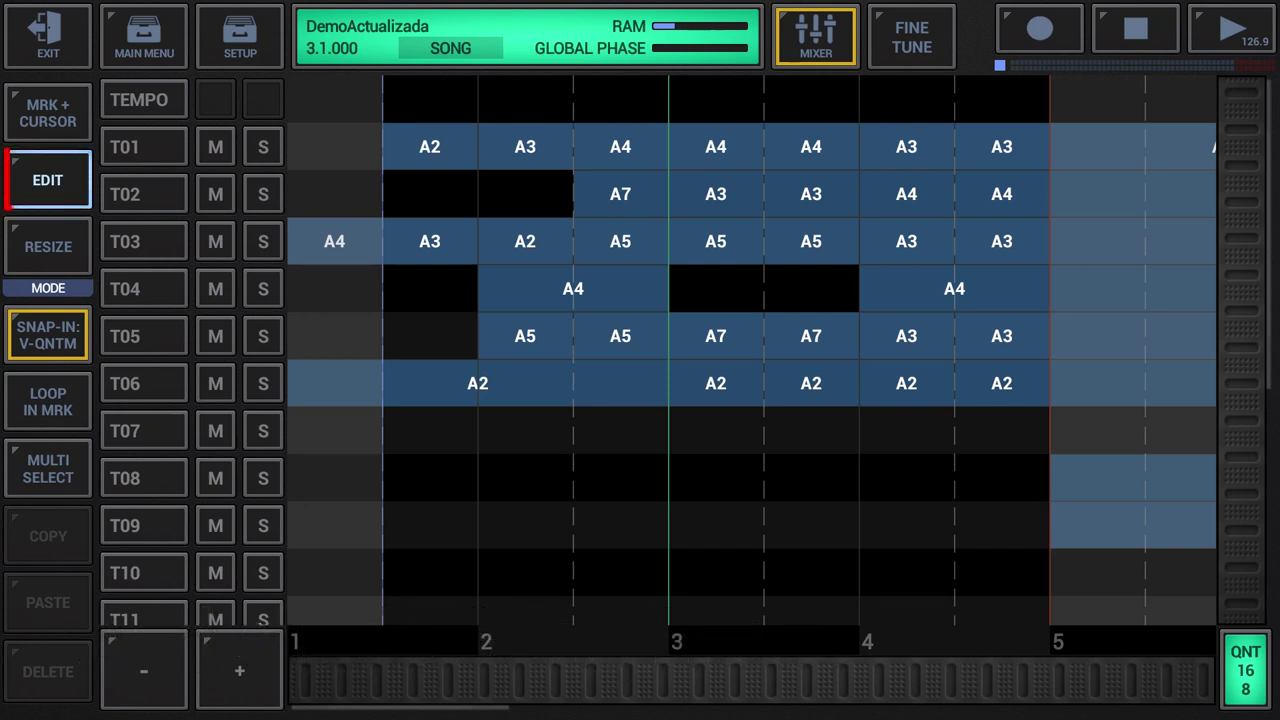
Switch the arranger to Resize mode and back to Edit mode
{"action": "left_click", "coordinate": [48, 246]}
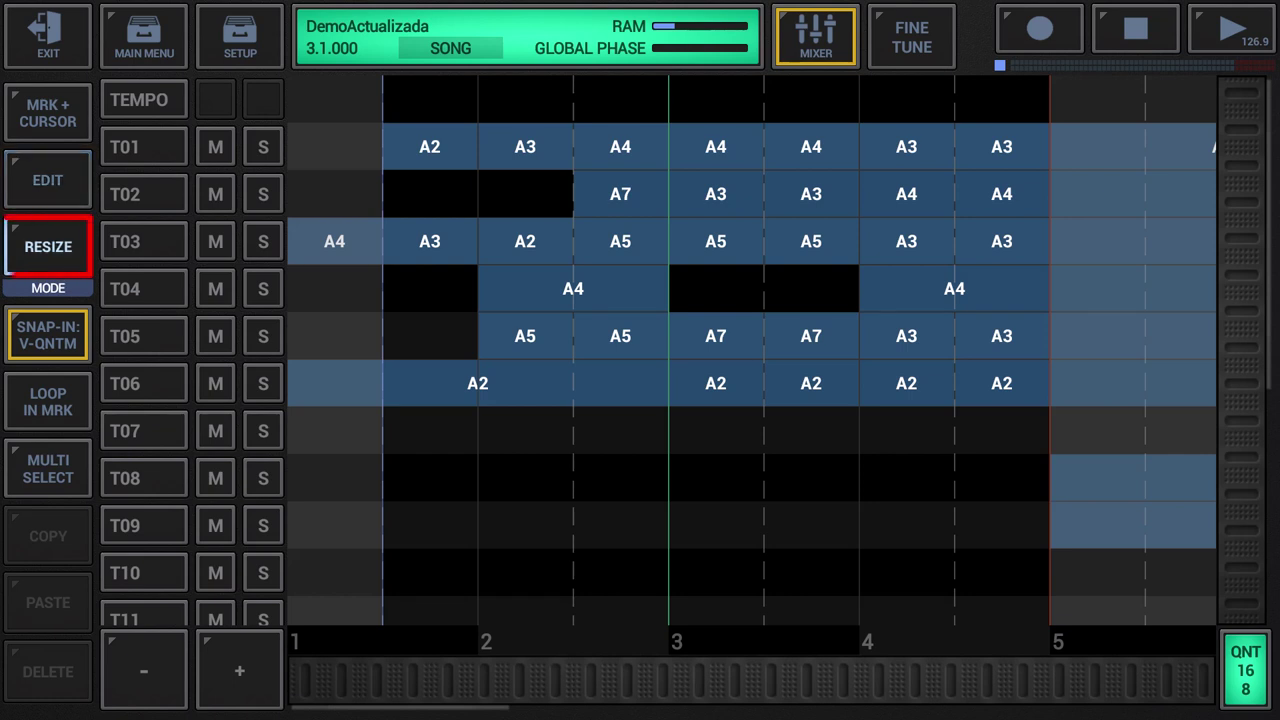
{"action": "left_click", "coordinate": [47, 180]}
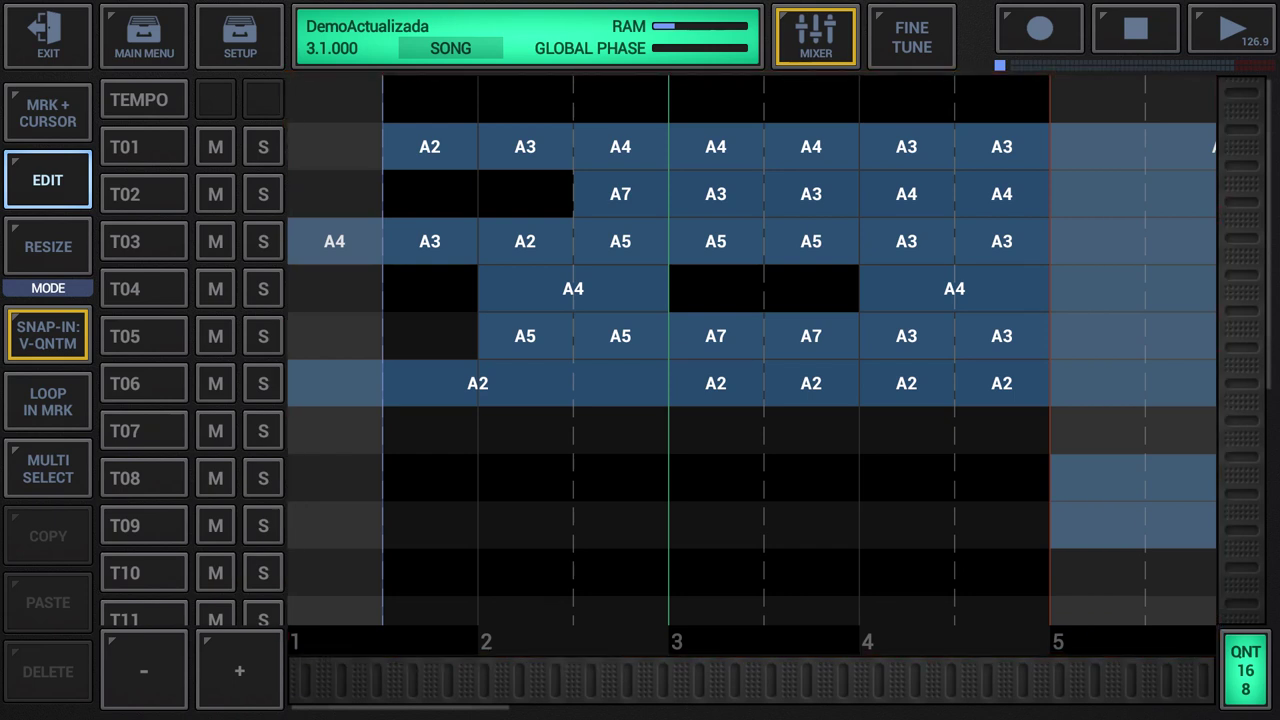
Add pattern 03 of bank A as a song event at bar 2 on track T08
{"action": "left_click", "coordinate": [48, 246]}
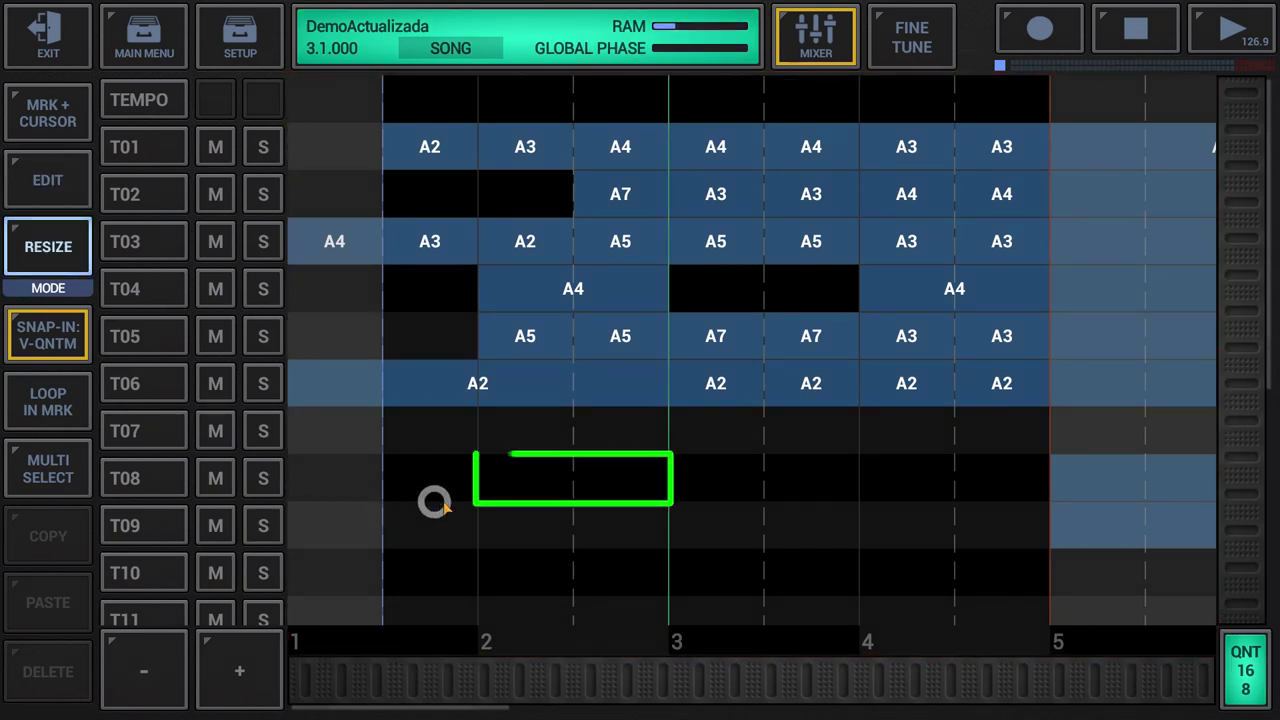
{"action": "left_click", "coordinate": [520, 494]}
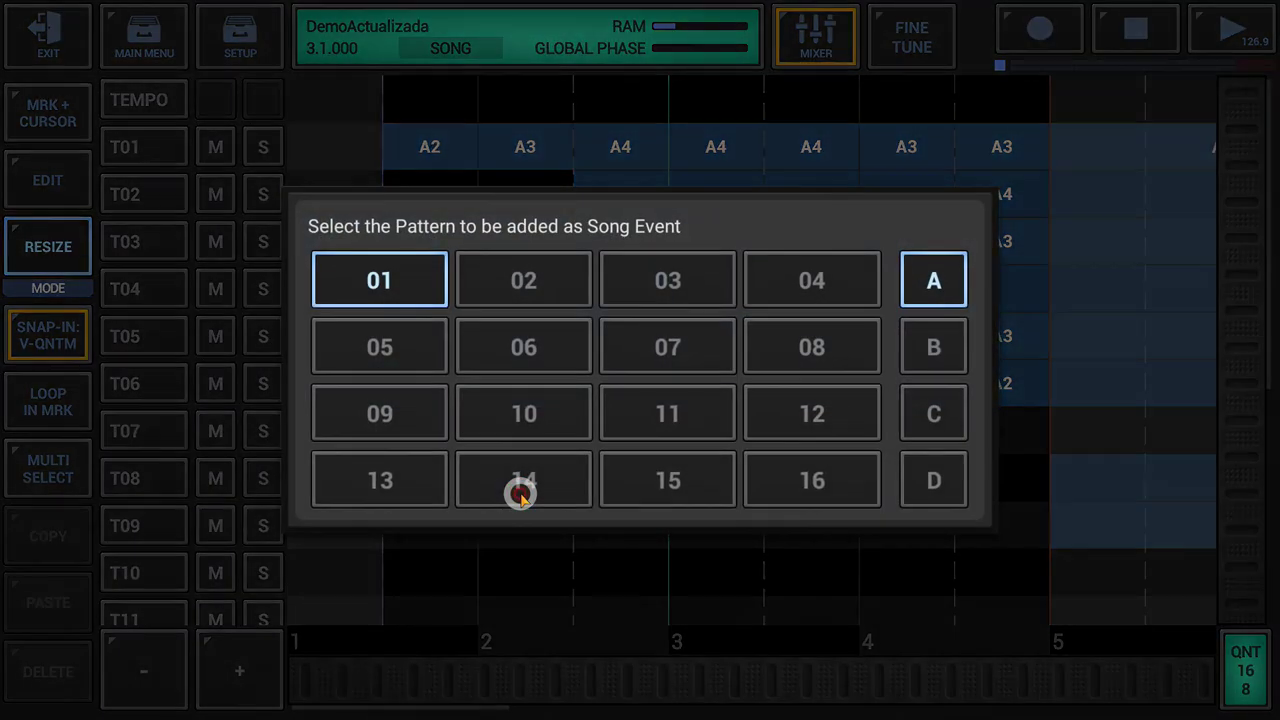
{"action": "left_click", "coordinate": [675, 278]}
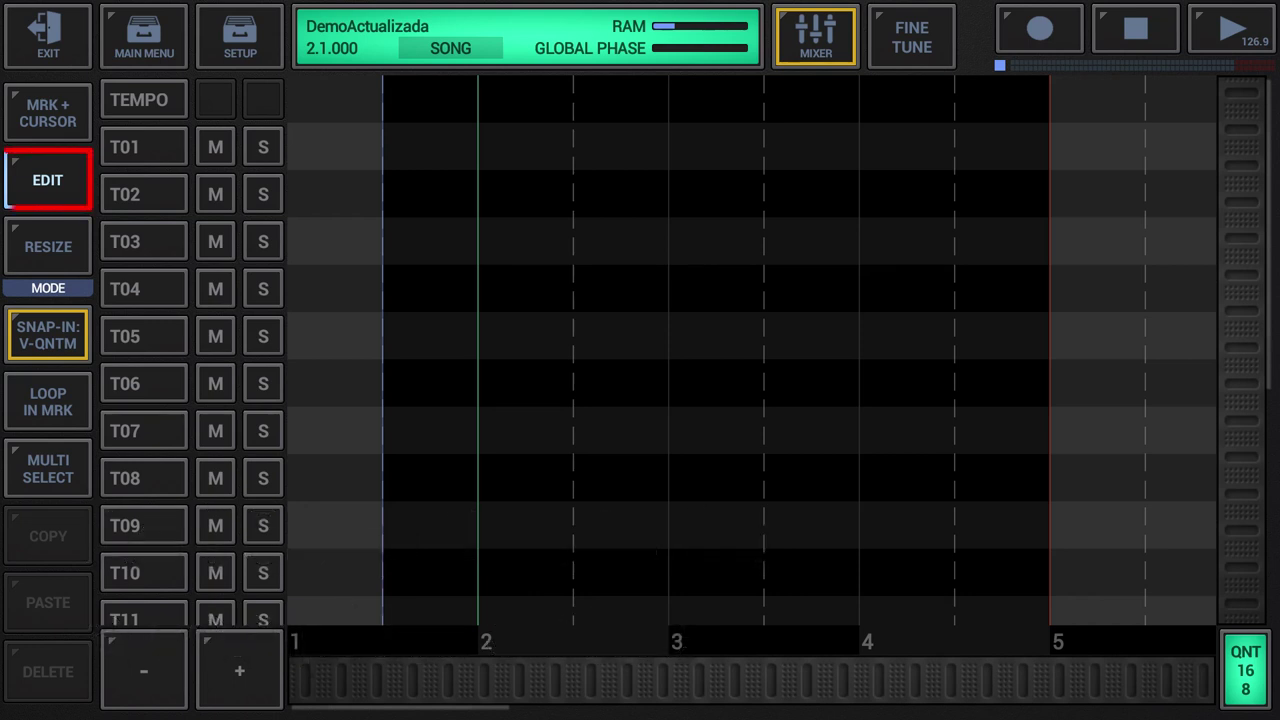
Add the complete scene 02 of bank A as song events at bar 2, using the TEMPO track in Edit mode
{"action": "left_click", "coordinate": [48, 246]}
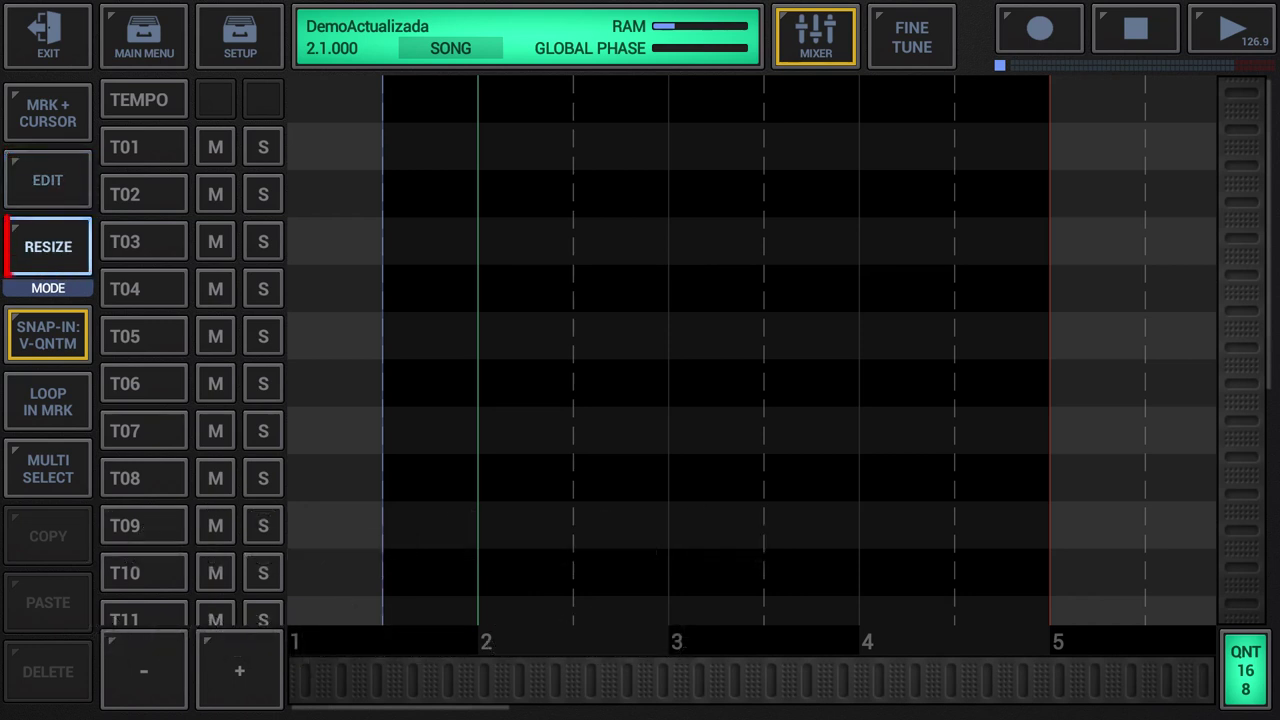
{"action": "left_click", "coordinate": [48, 180]}
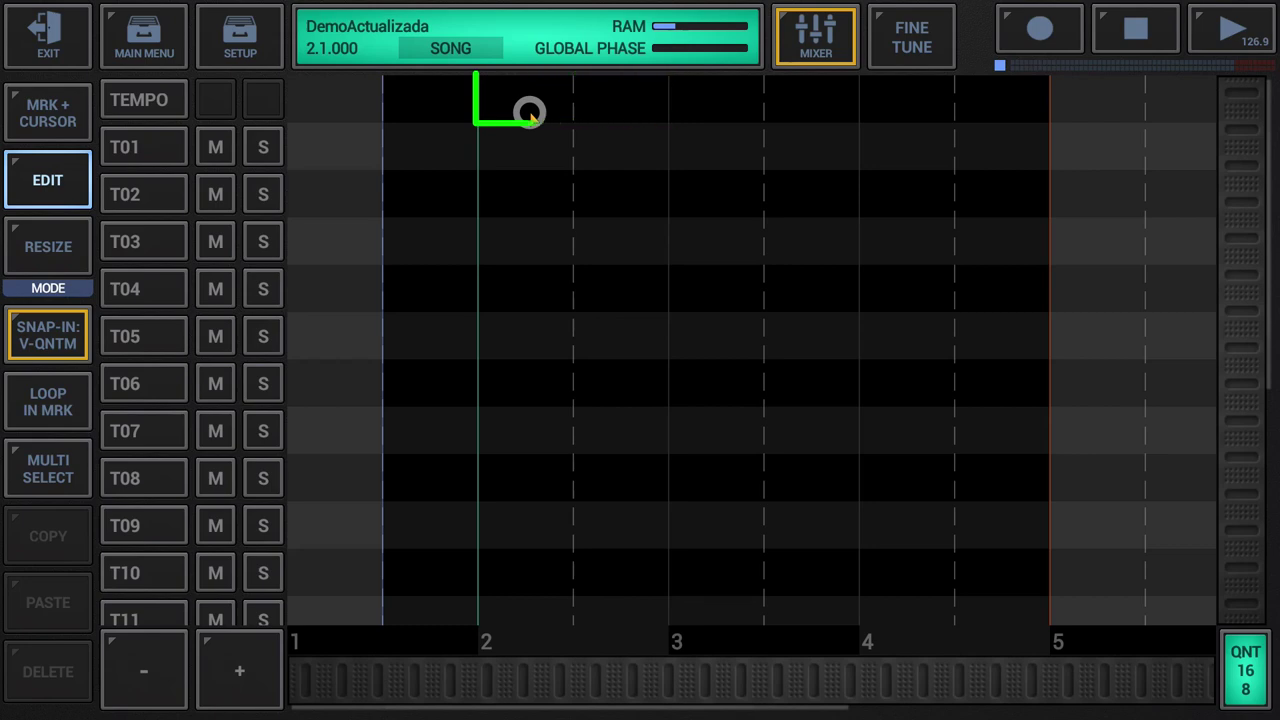
{"action": "left_click", "coordinate": [530, 113]}
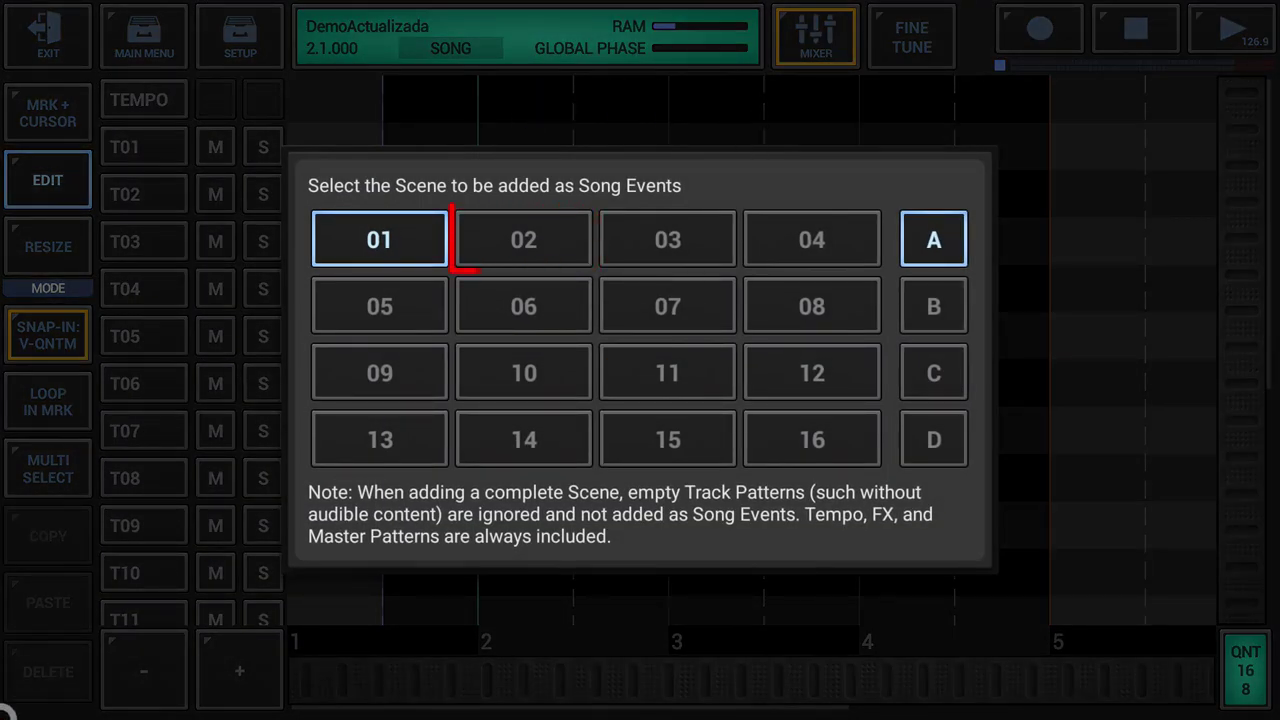
{"action": "left_click", "coordinate": [523, 238]}
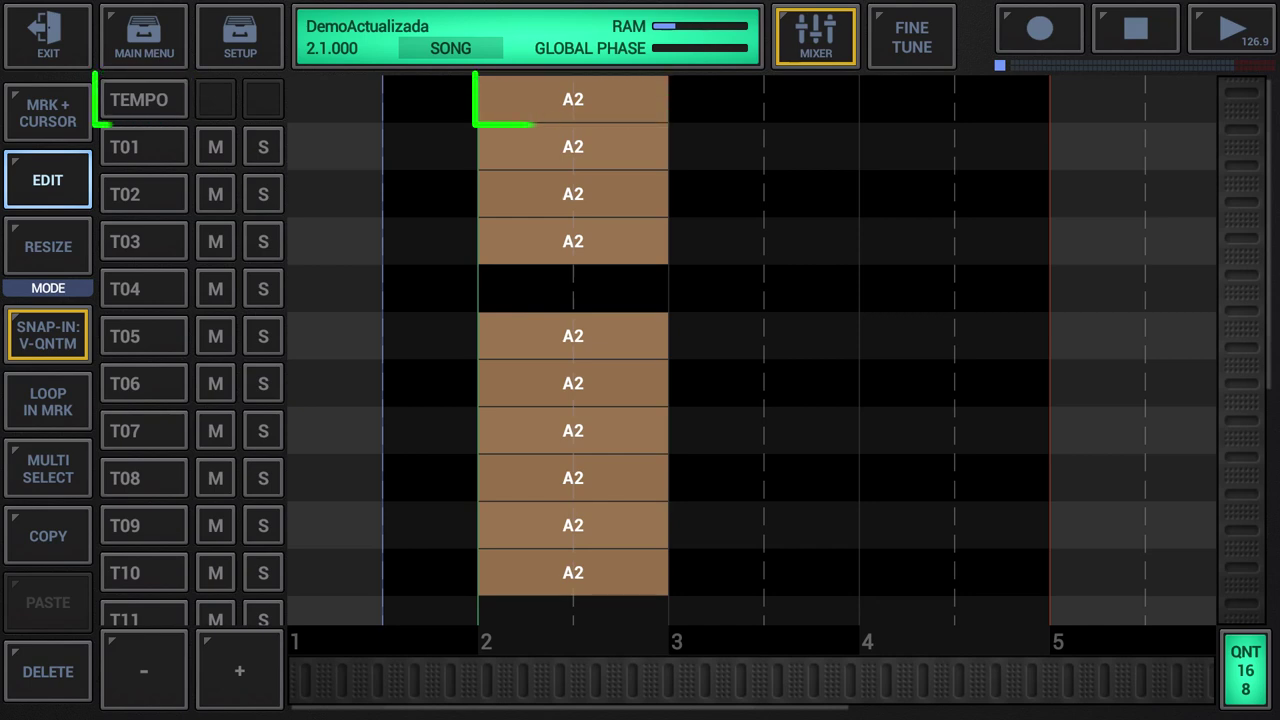
{"action": "scroll", "coordinate": [750, 350], "scroll_direction": "down", "scroll_amount": 8}
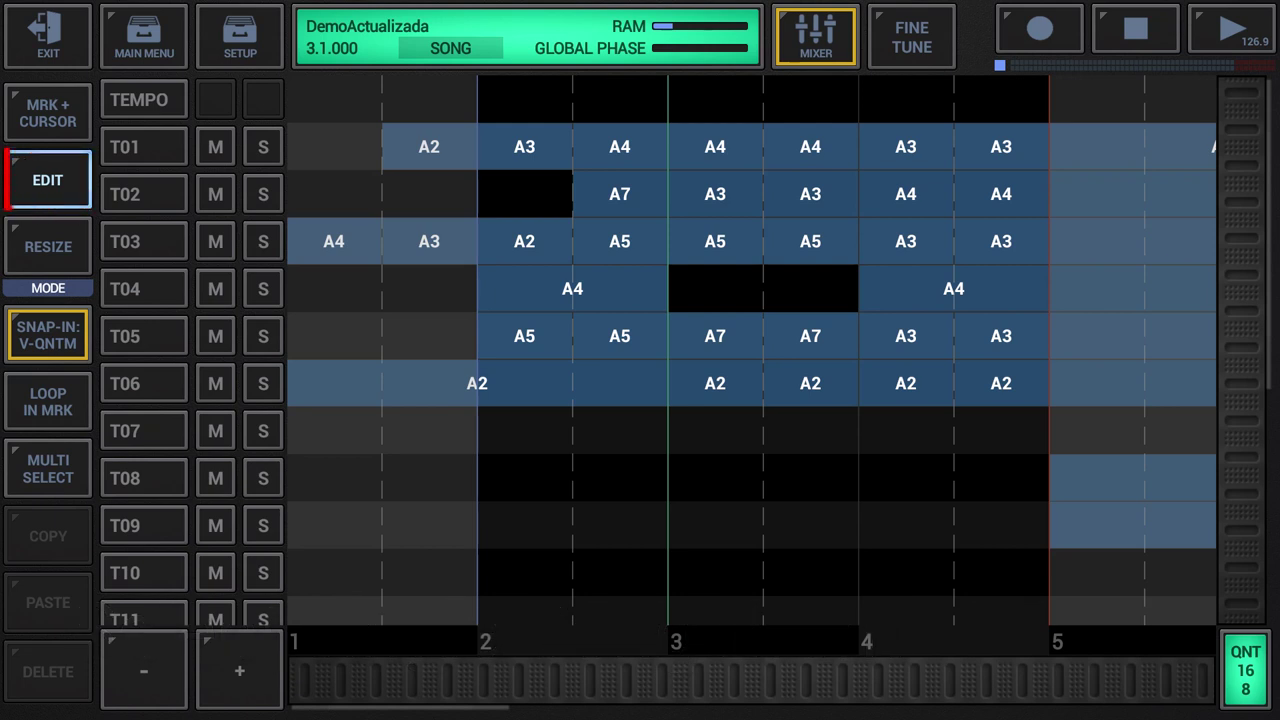
Select the A4 event at bar 2 on track T04 in Resize mode and deselect it
{"action": "left_click", "coordinate": [48, 246]}
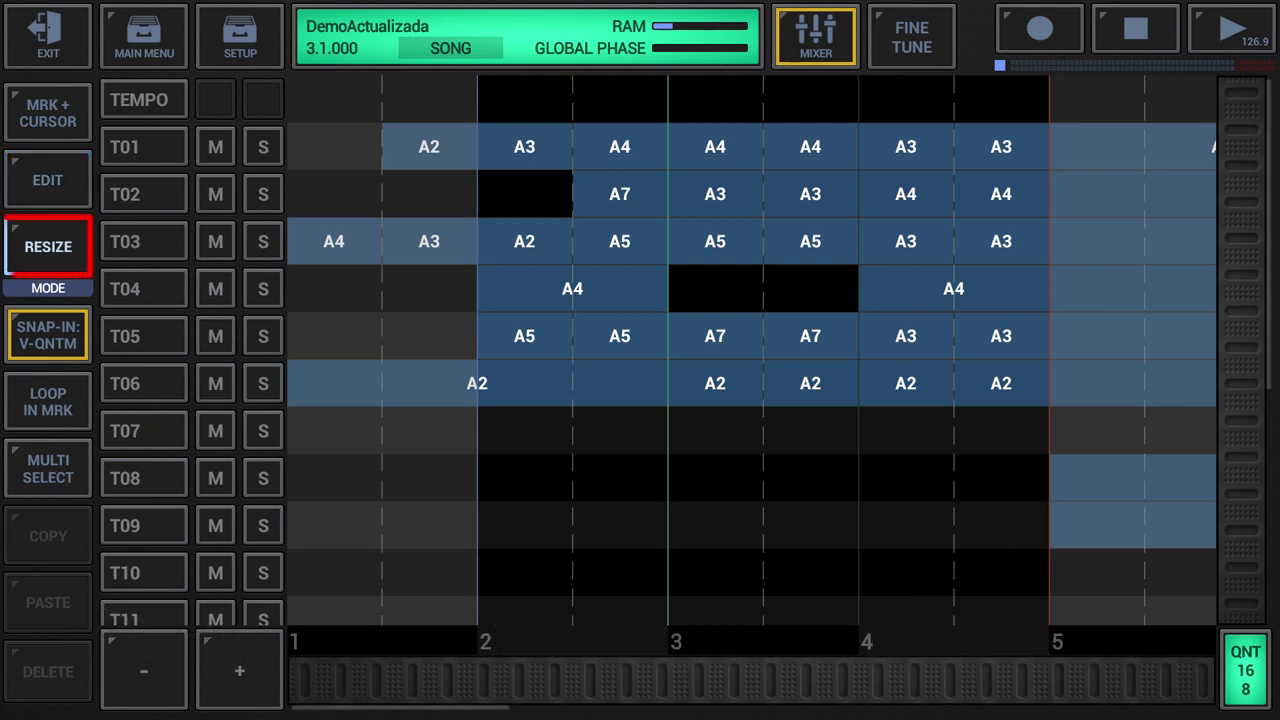
{"action": "left_click", "coordinate": [48, 180]}
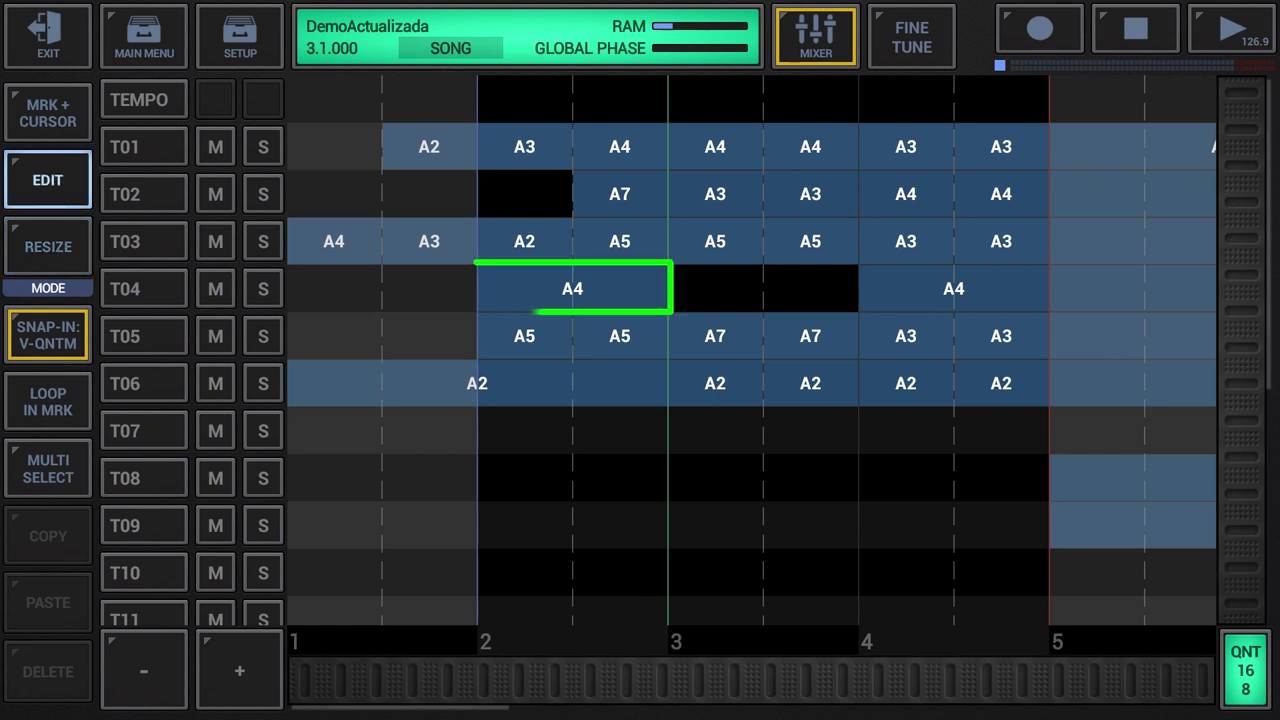
{"action": "left_click", "coordinate": [48, 246]}
{"action": "left_click", "coordinate": [571, 291]}
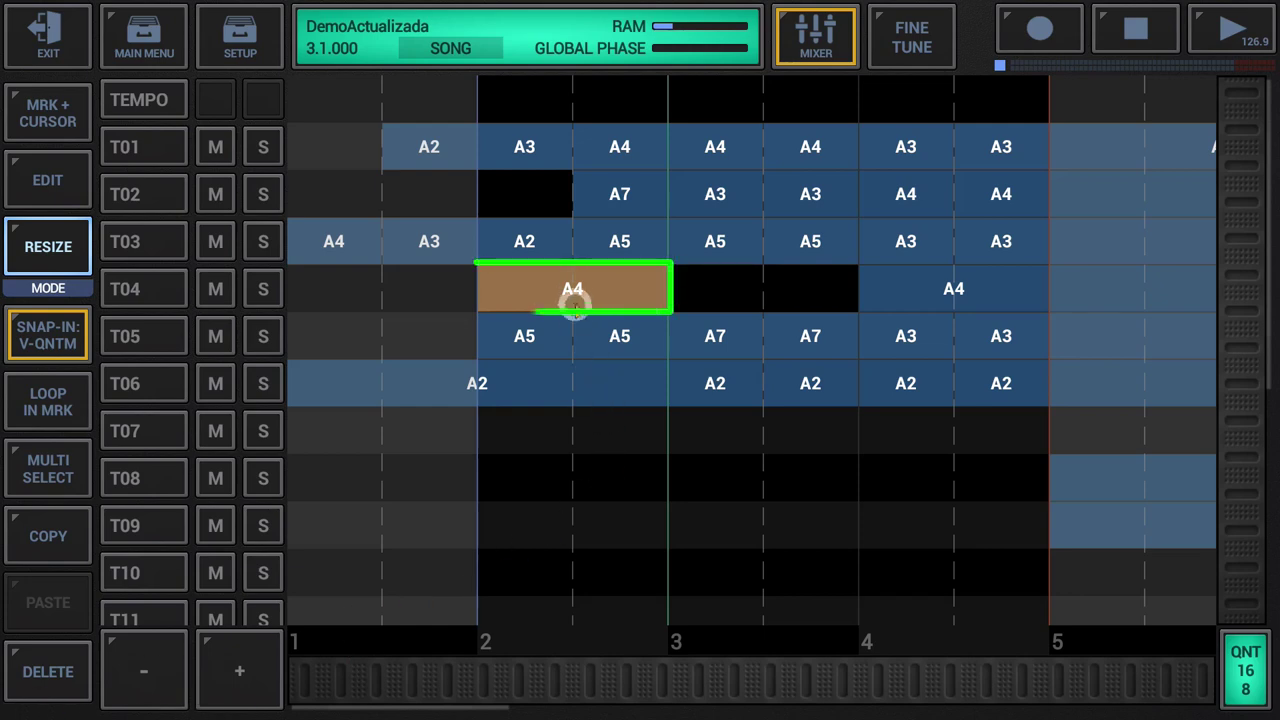
{"action": "left_click", "coordinate": [571, 294]}
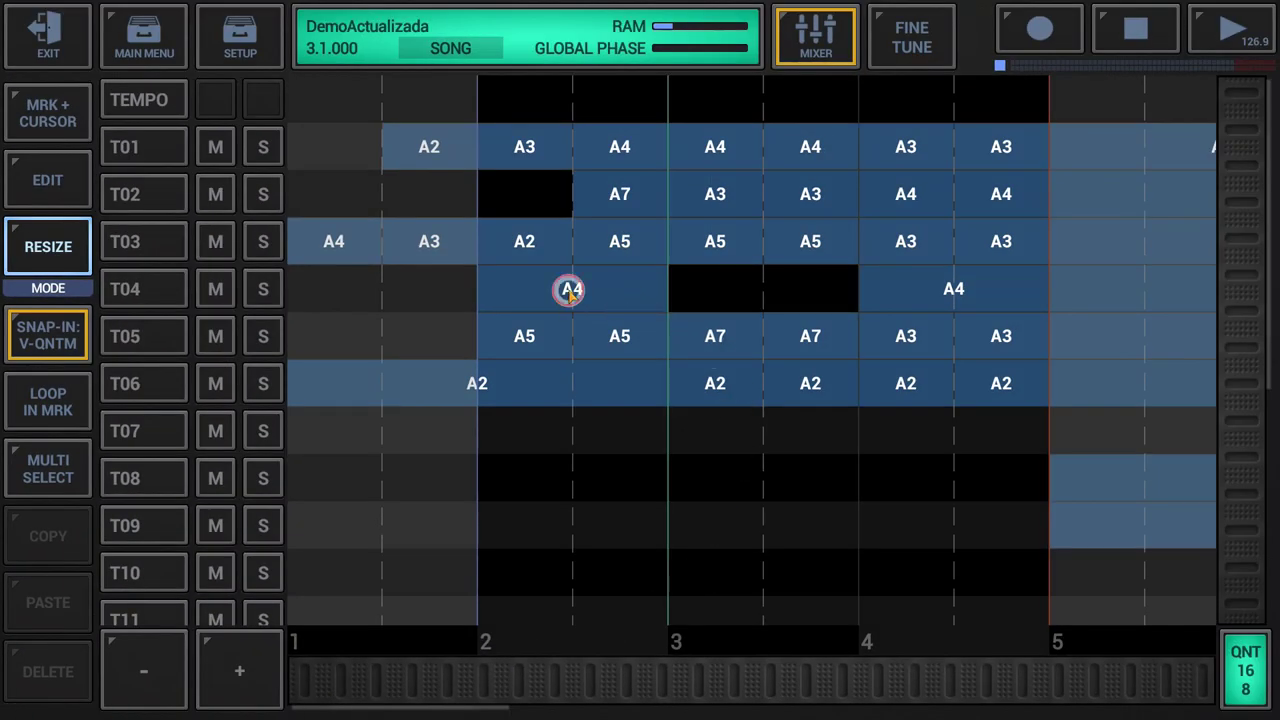
Select the A4 event at bar 2 on T04 again and switch the selection to the A3 event at bar 4 on T05
{"action": "left_click", "coordinate": [570, 290]}
{"action": "left_click", "coordinate": [836, 320]}
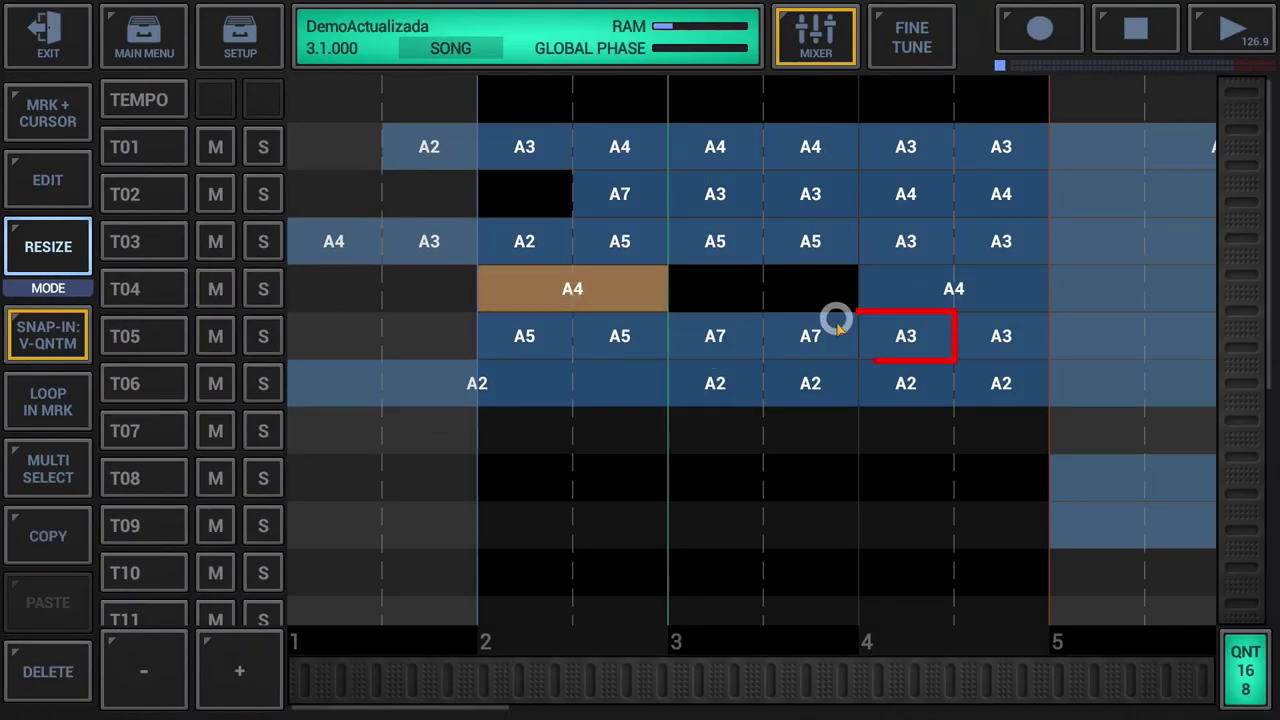
{"action": "left_click", "coordinate": [893, 340]}
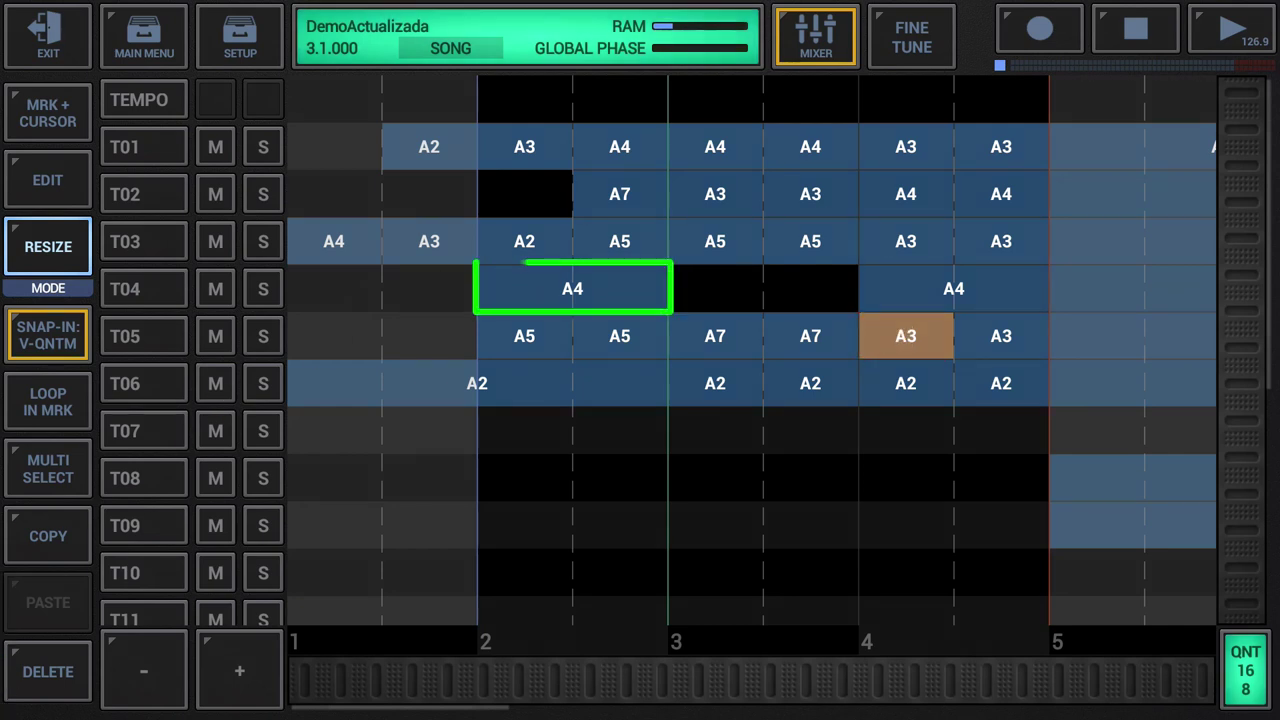
With Multi Select on, select A4 on T04, A5 at bar 3 on T03, A2 before bar 4 on T06, A4 at bar 4 on T02 and the last A3 on T05
{"action": "left_click", "coordinate": [48, 468]}
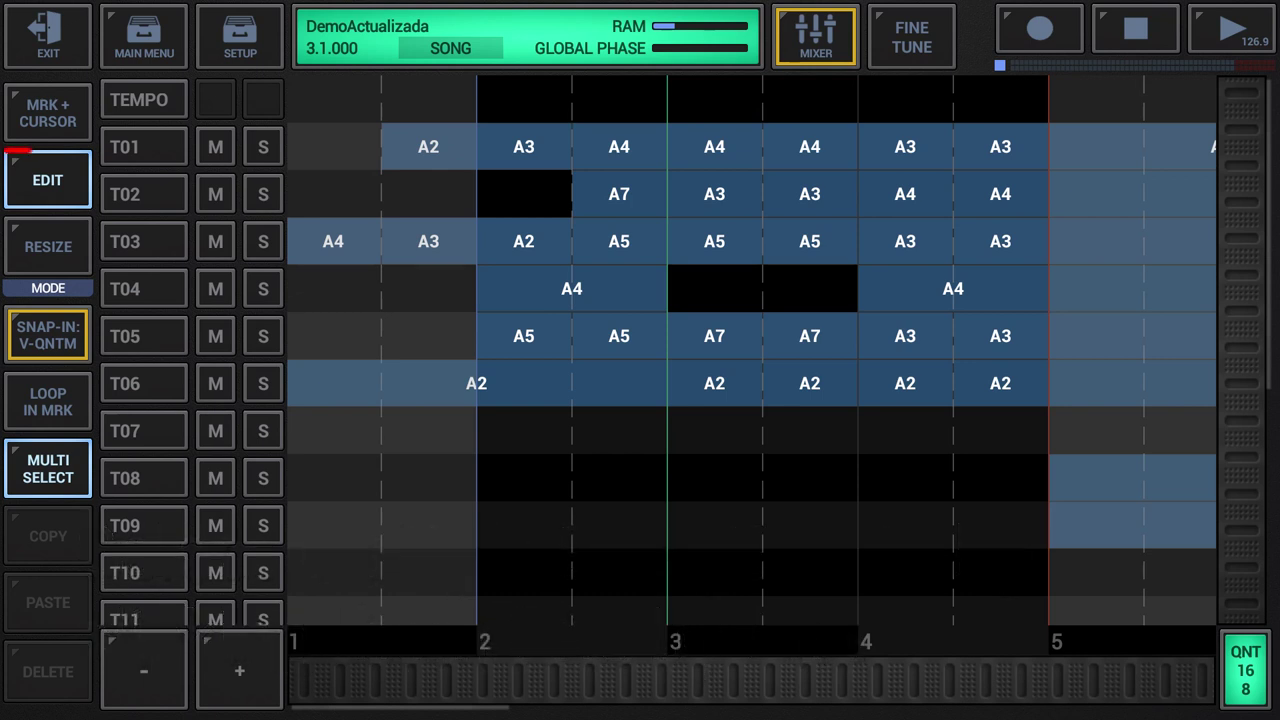
{"action": "left_click", "coordinate": [48, 246]}
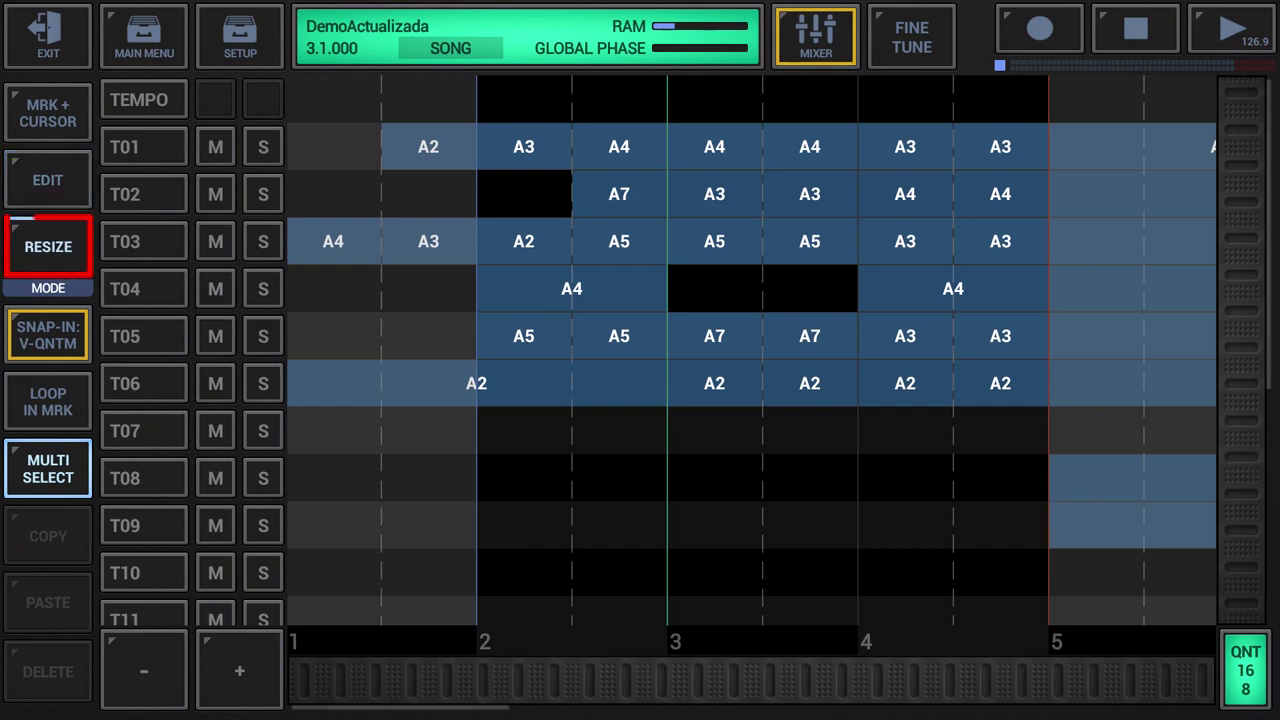
{"action": "left_click", "coordinate": [48, 180]}
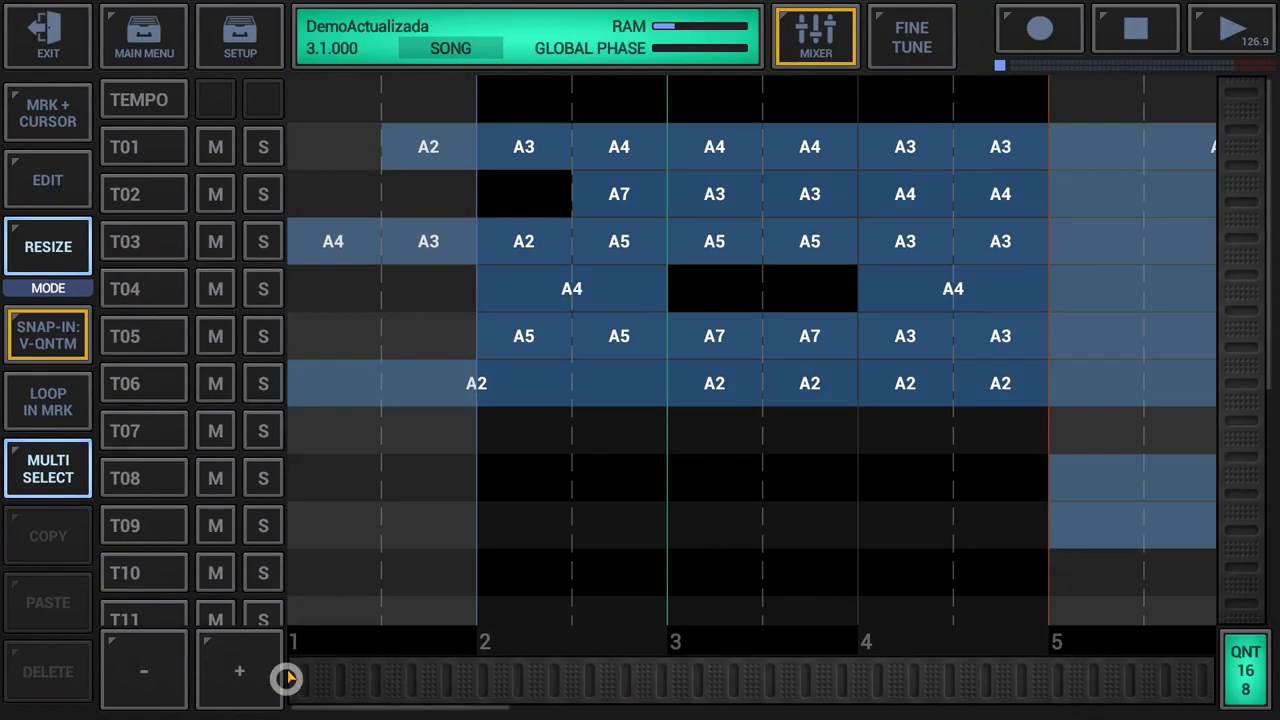
{"action": "left_click", "coordinate": [507, 285]}
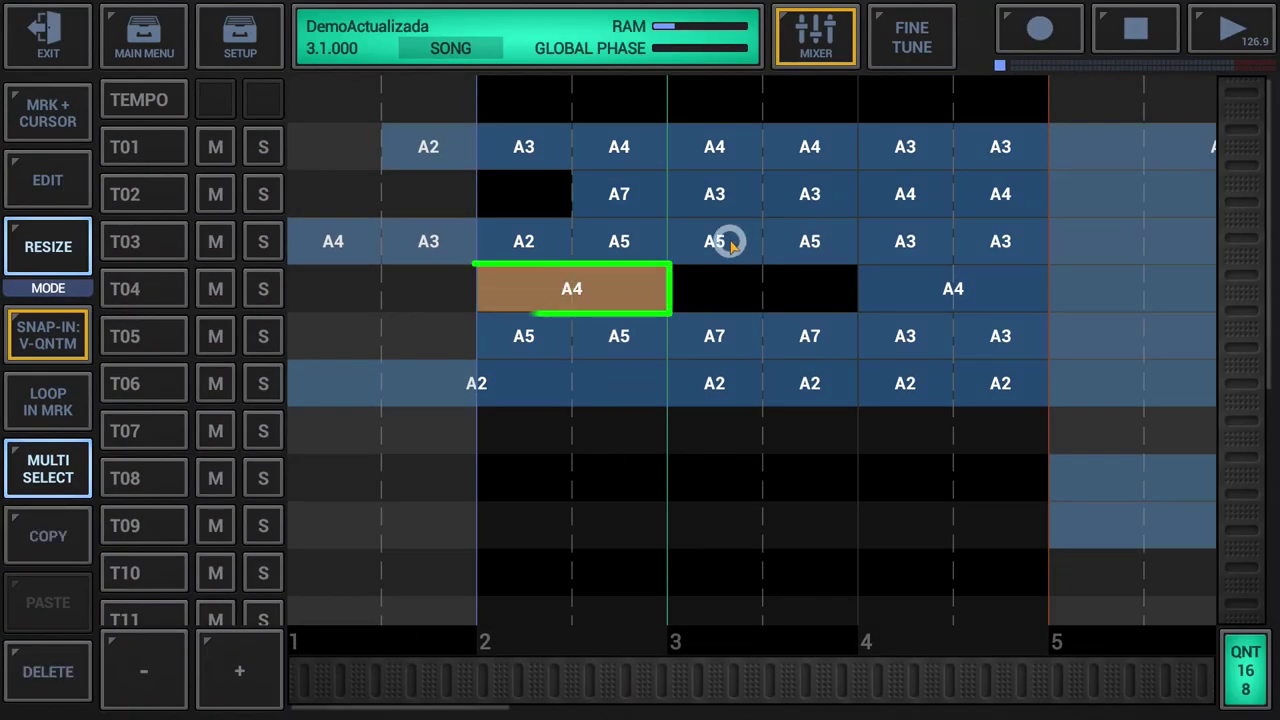
{"action": "left_click", "coordinate": [726, 240]}
{"action": "left_click", "coordinate": [815, 392]}
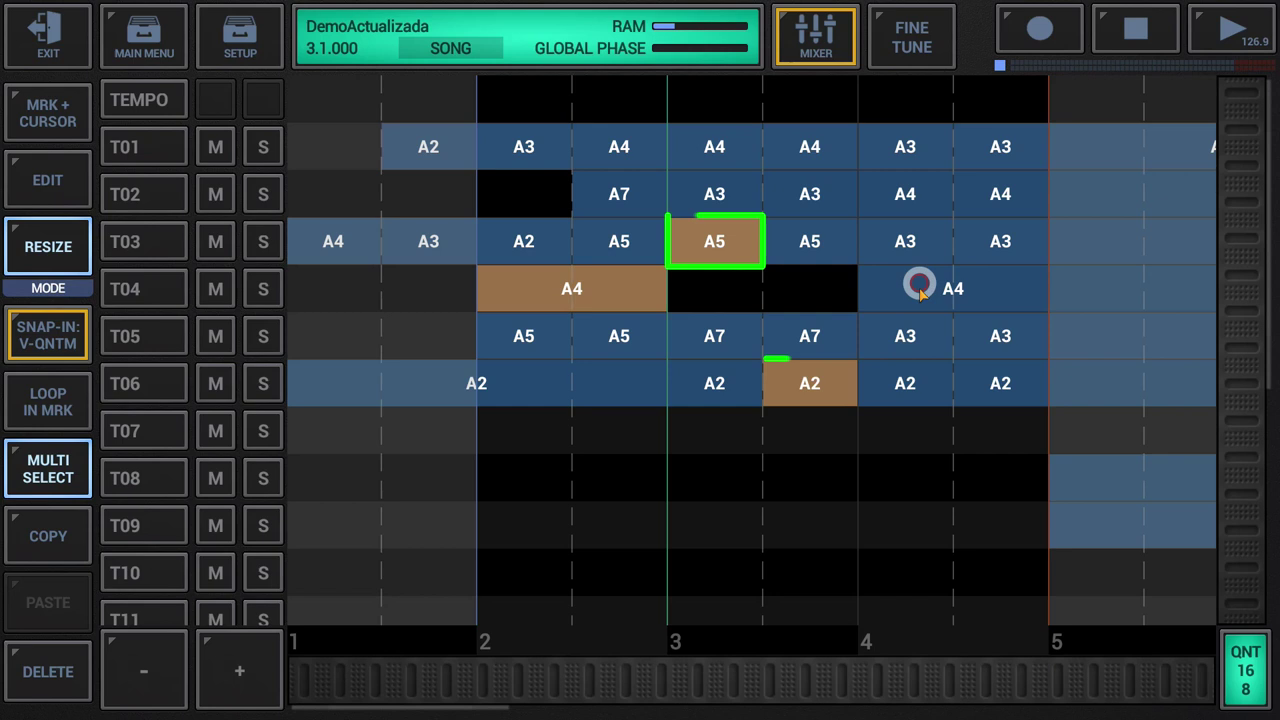
{"action": "left_click", "coordinate": [920, 198]}
{"action": "left_click", "coordinate": [1018, 340]}
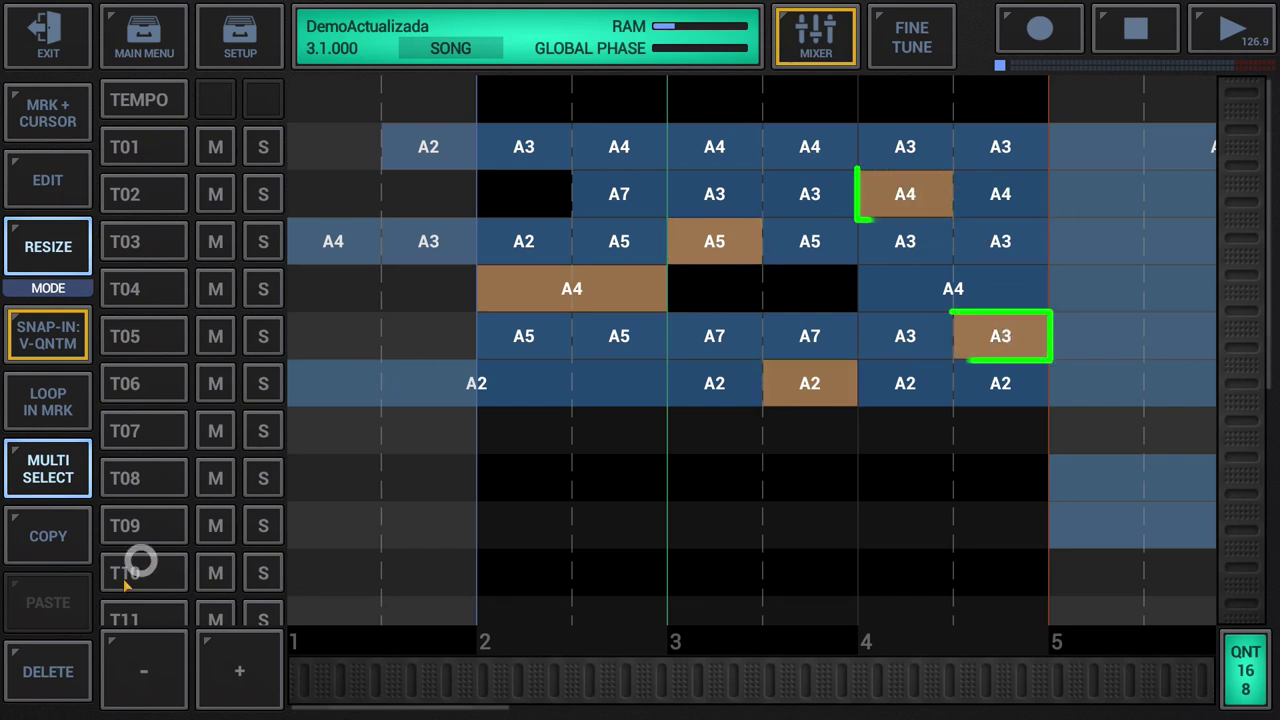
Remove the A4 event at bar 4 on T02 from the selection, add it back, and turn off Multi Select
{"action": "left_click", "coordinate": [908, 197]}
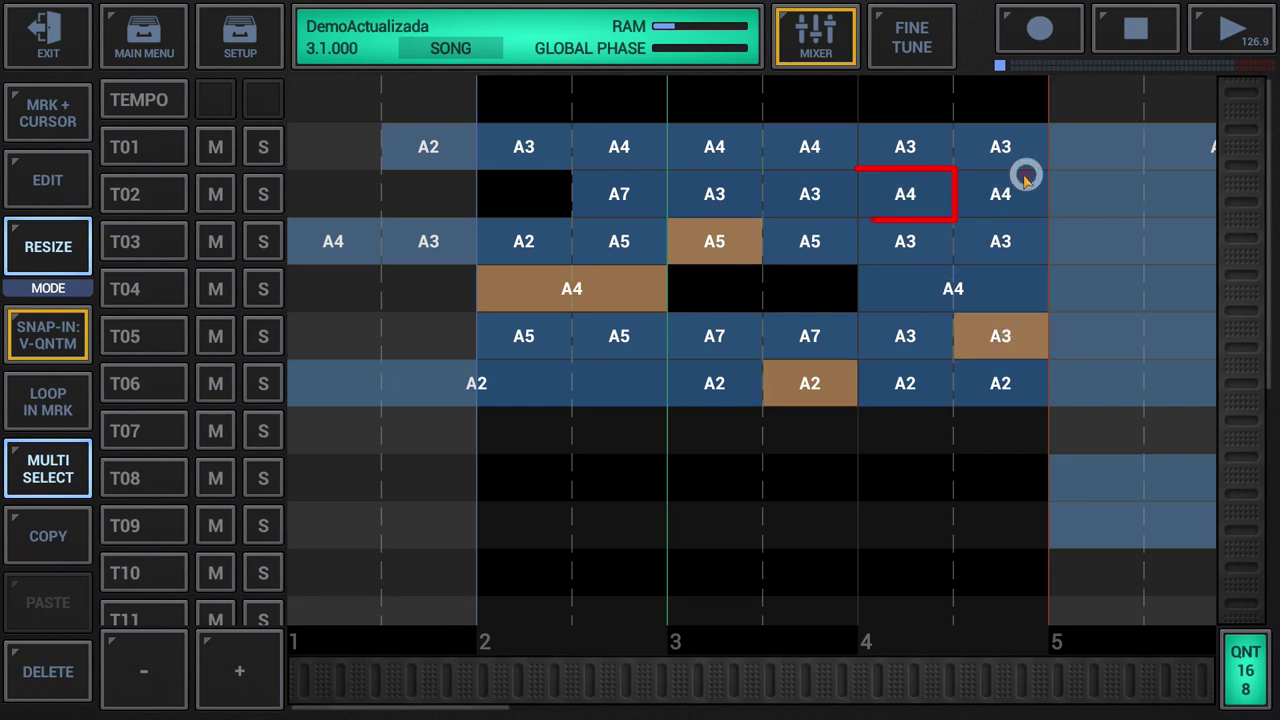
{"action": "left_click", "coordinate": [894, 191]}
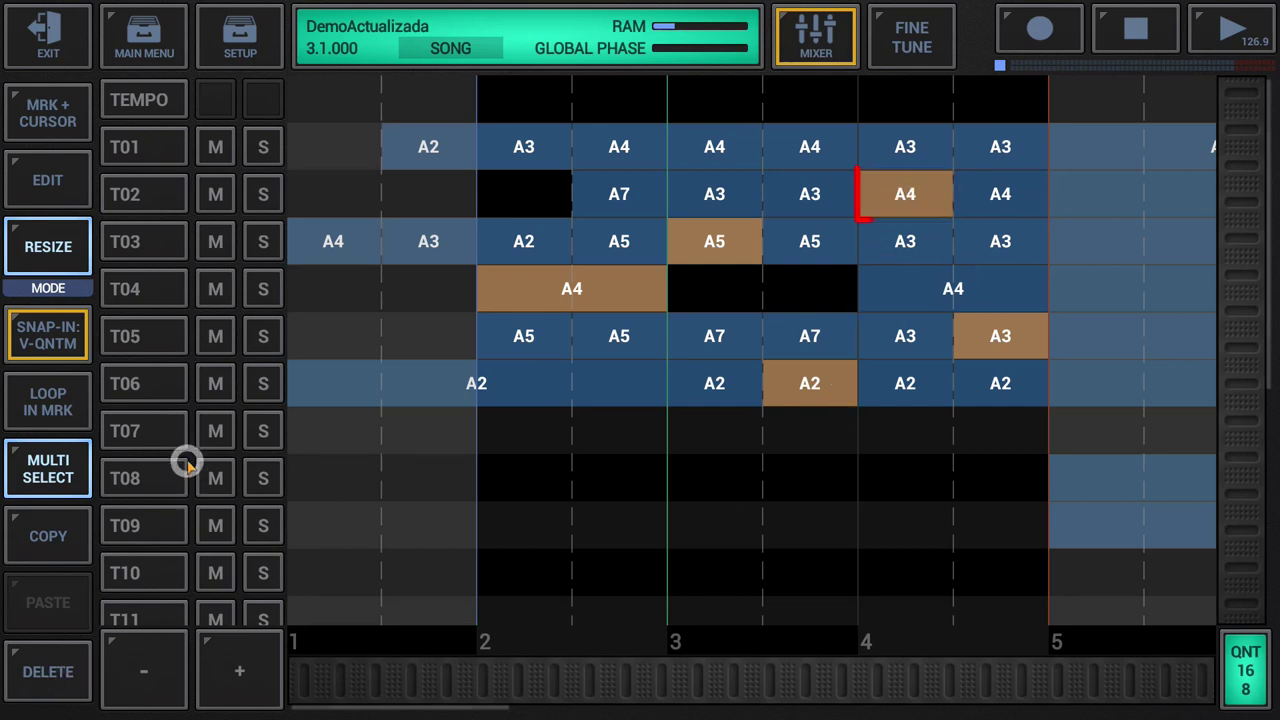
{"action": "left_click", "coordinate": [48, 468]}
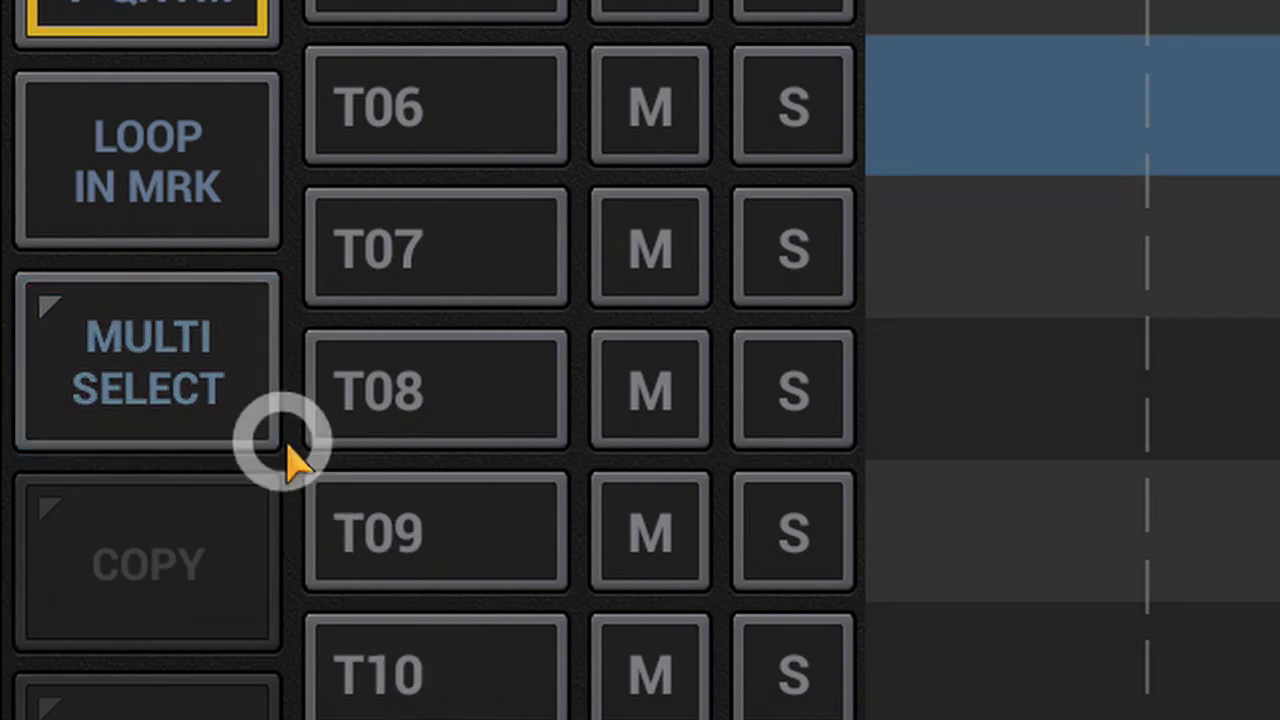
Use Multi Select's sweep selection on the A3 and A4 events from bar 4 on T01 and T02, deselecting the T01 pair and repeating the sweep
{"action": "left_click", "coordinate": [205, 395]}
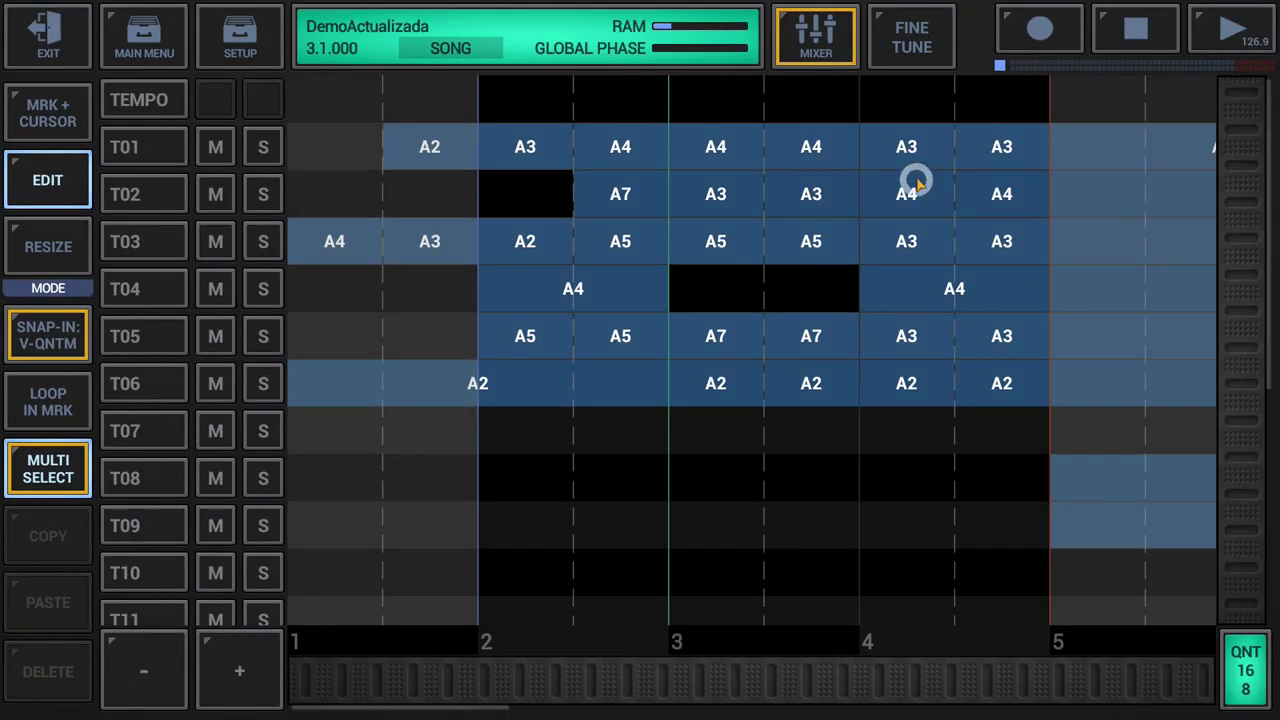
{"action": "mouse_move", "coordinate": [916, 180]}
{"action": "left_mouse_down"}
{"action": "mouse_move", "coordinate": [908, 149]}
{"action": "mouse_move", "coordinate": [943, 191]}
{"action": "mouse_move", "coordinate": [997, 150]}
{"action": "mouse_move", "coordinate": [950, 172]}
{"action": "left_mouse_up"}
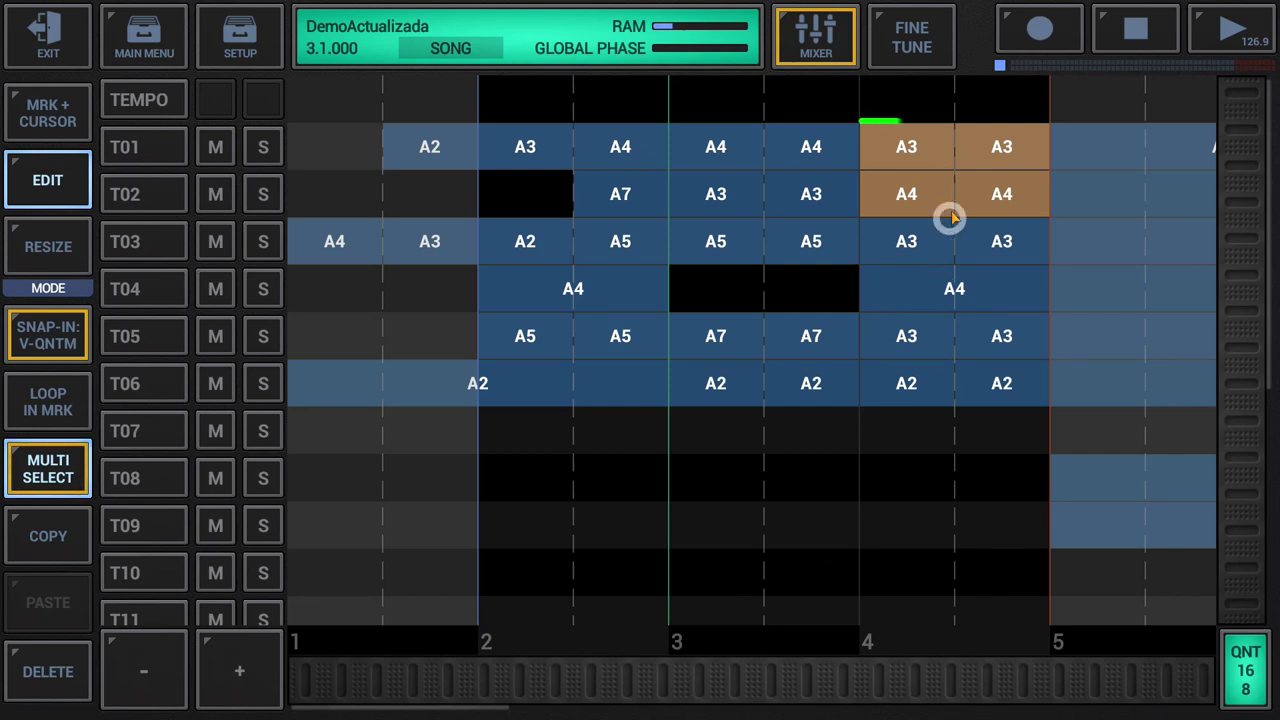
{"action": "left_click_drag", "start_coordinate": [890, 140], "coordinate": [988, 147]}
{"action": "left_click", "coordinate": [394, 326]}
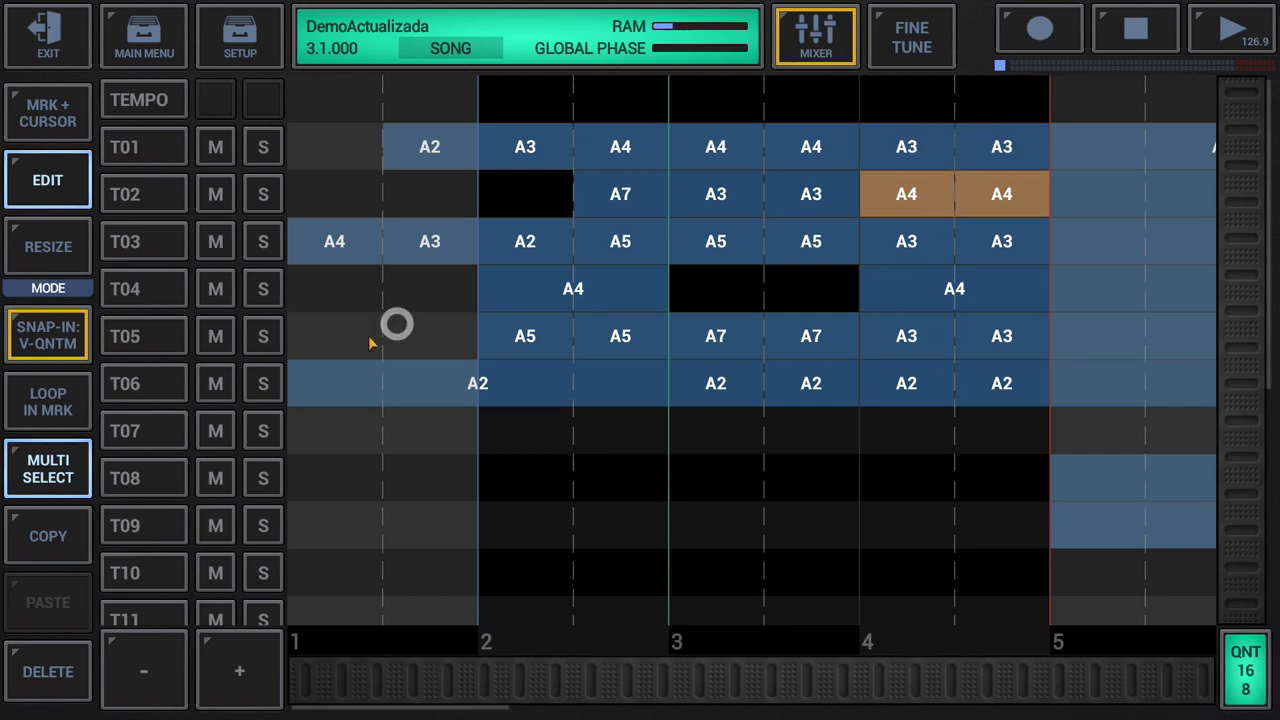
{"action": "left_click", "coordinate": [88, 700]}
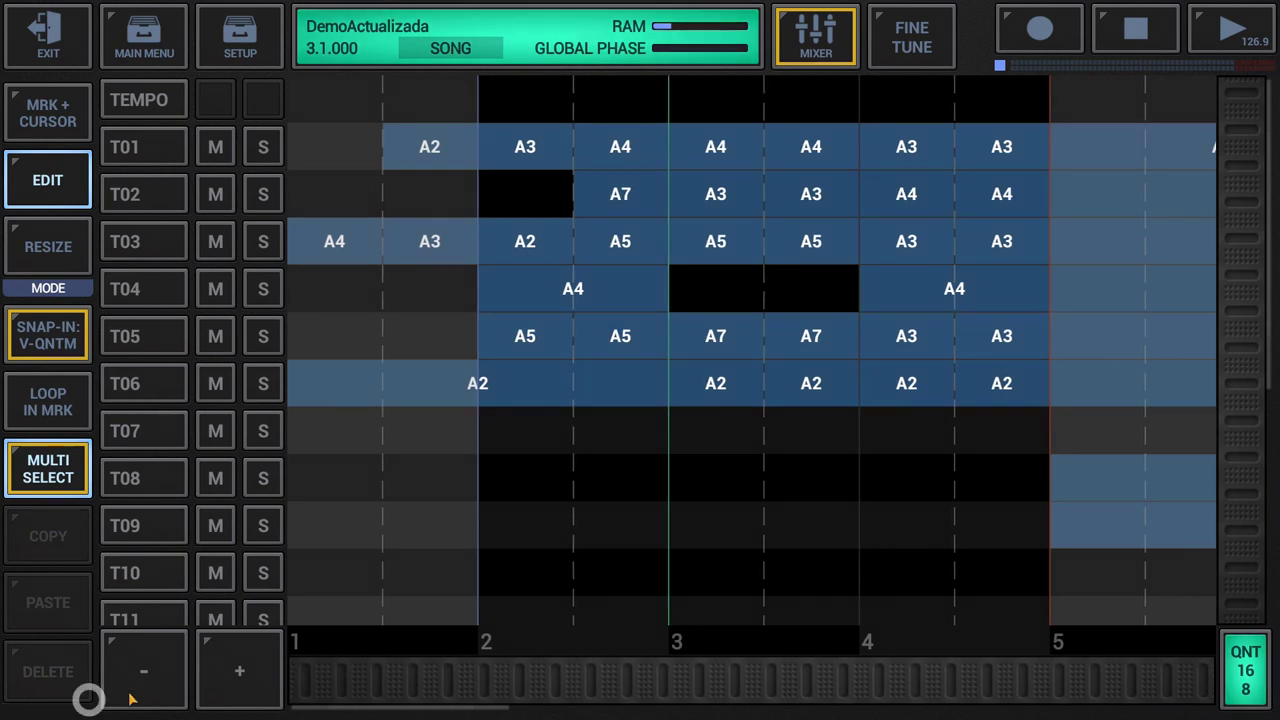
{"action": "mouse_move", "coordinate": [916, 180]}
{"action": "left_mouse_down"}
{"action": "mouse_move", "coordinate": [948, 197]}
{"action": "mouse_move", "coordinate": [993, 183]}
{"action": "mouse_move", "coordinate": [995, 152]}
{"action": "left_mouse_up"}
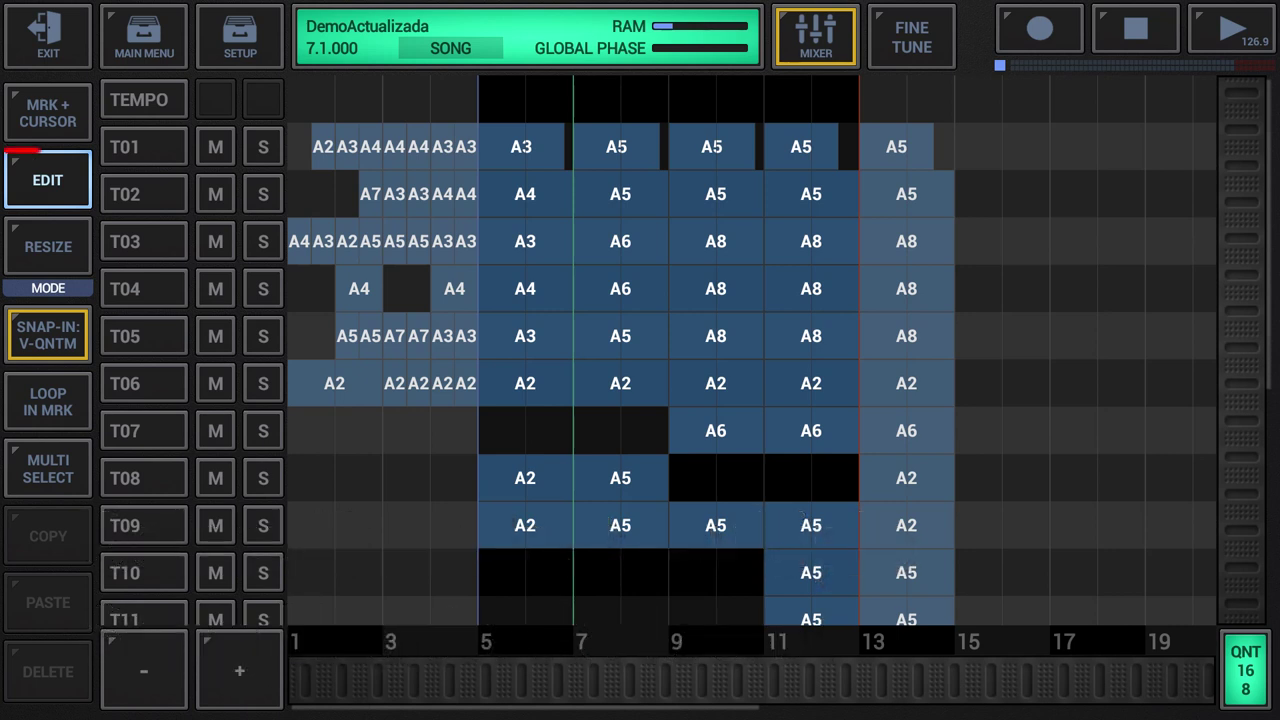
Select all events between the markers at bars 5 and 13 in Edit mode
{"action": "left_click", "coordinate": [48, 246]}
{"action": "left_click", "coordinate": [573, 350]}
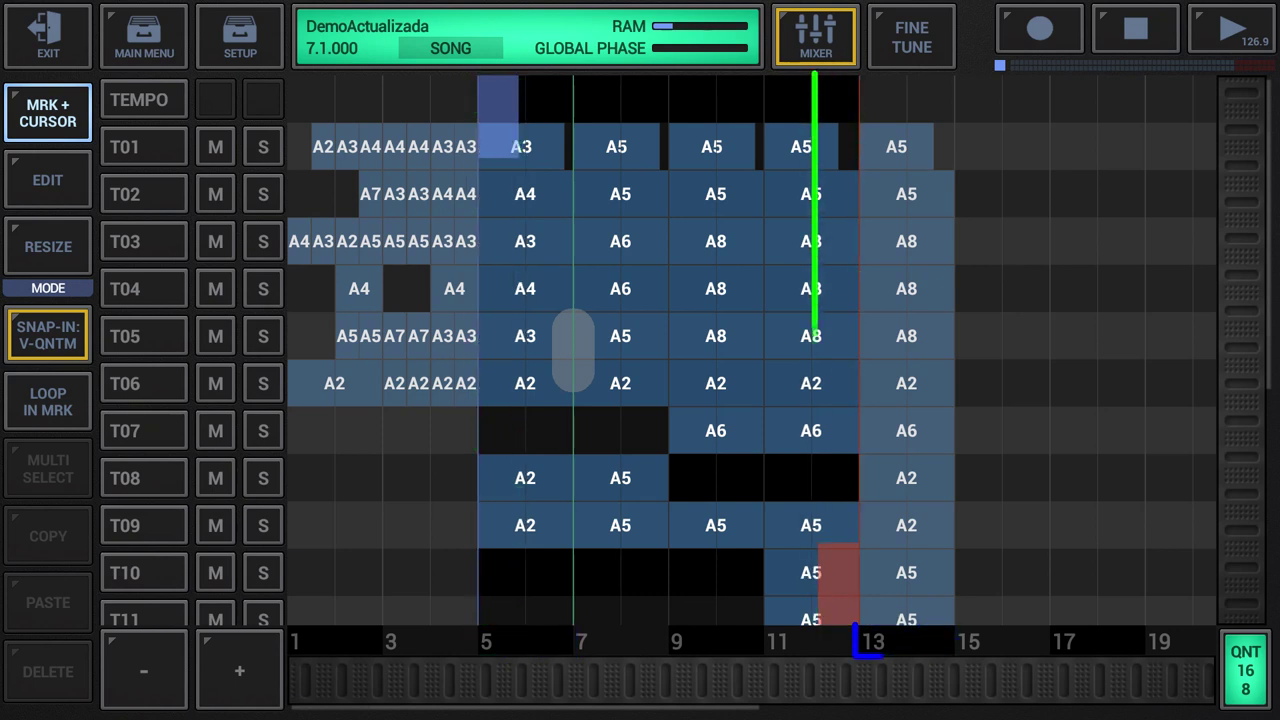
{"action": "left_click", "coordinate": [47, 180]}
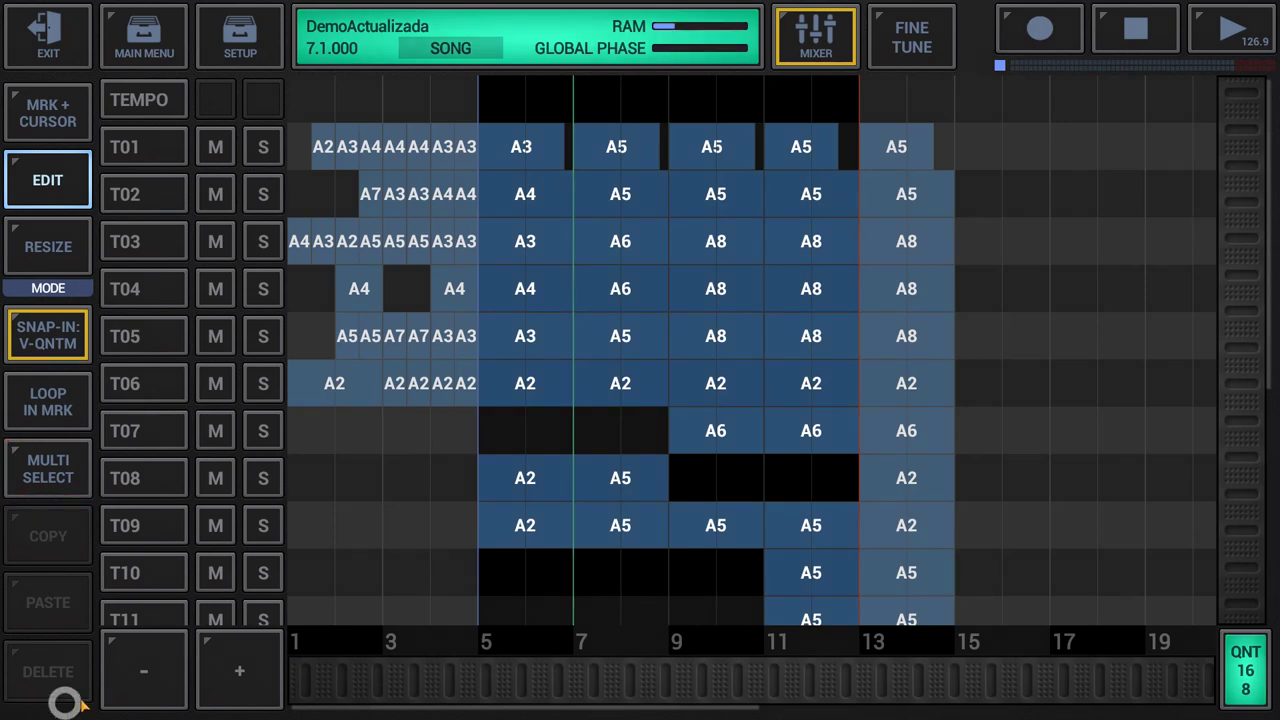
{"action": "left_click", "coordinate": [47, 465]}
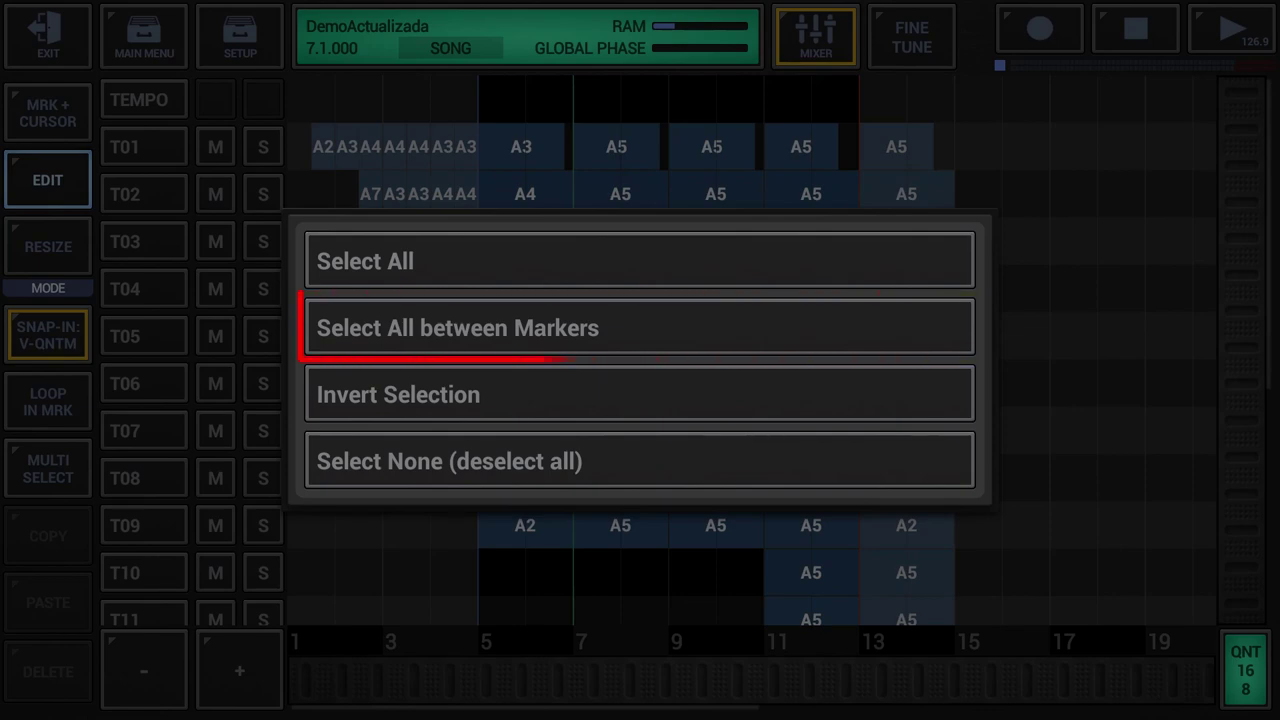
{"action": "left_click", "coordinate": [607, 330]}
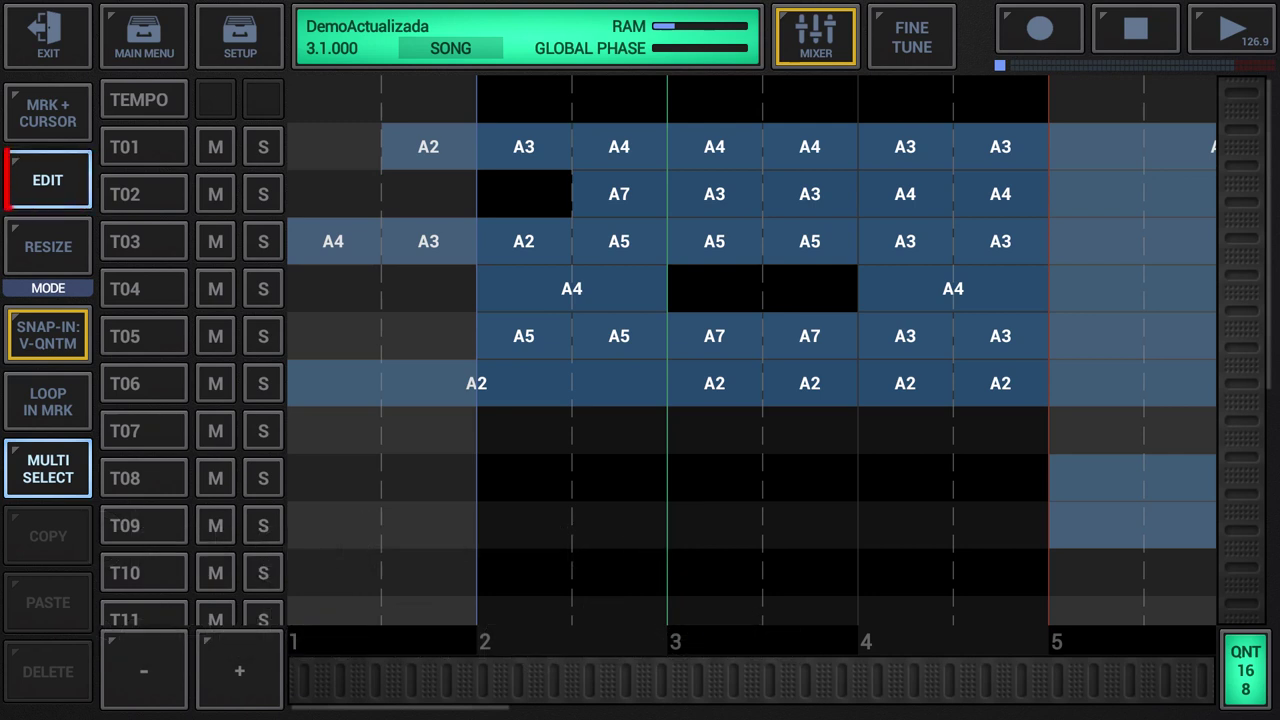
In Edit mode, select the events in the second half of bar 3 on T01, T02, T03, T05 and T06 and change their patterns to A-02
{"action": "left_click", "coordinate": [48, 246]}
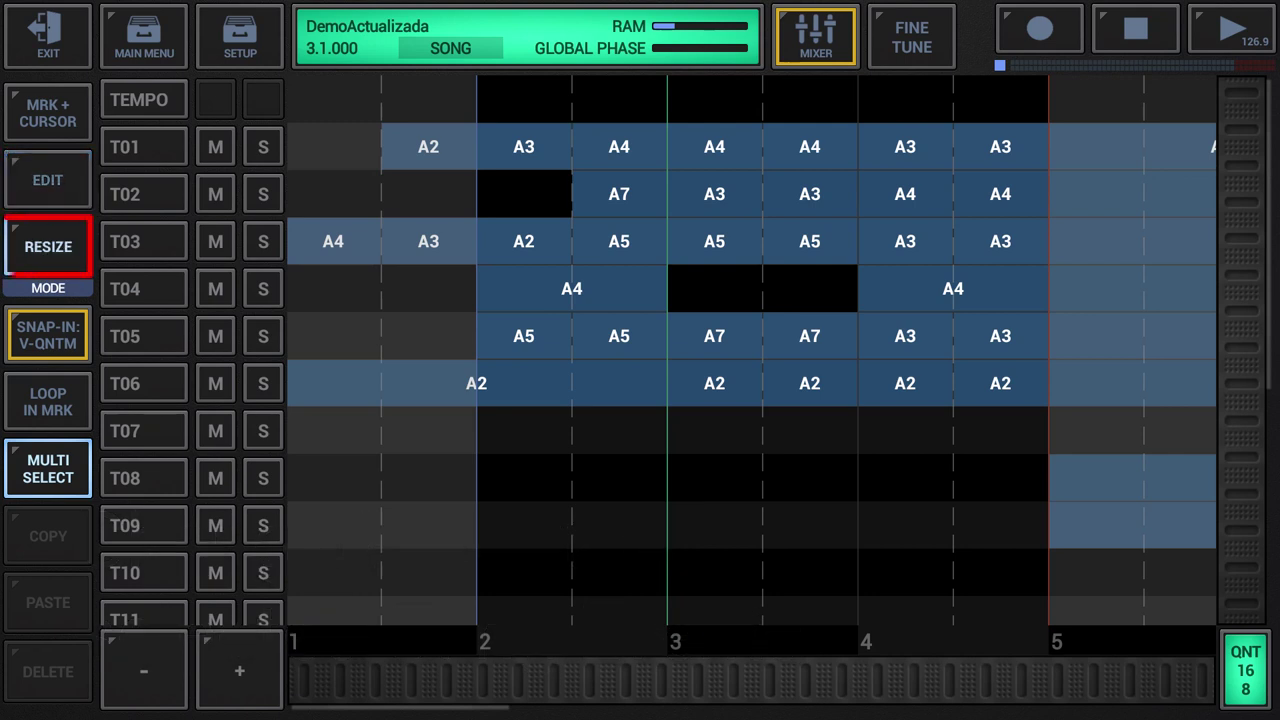
{"action": "left_click", "coordinate": [48, 180]}
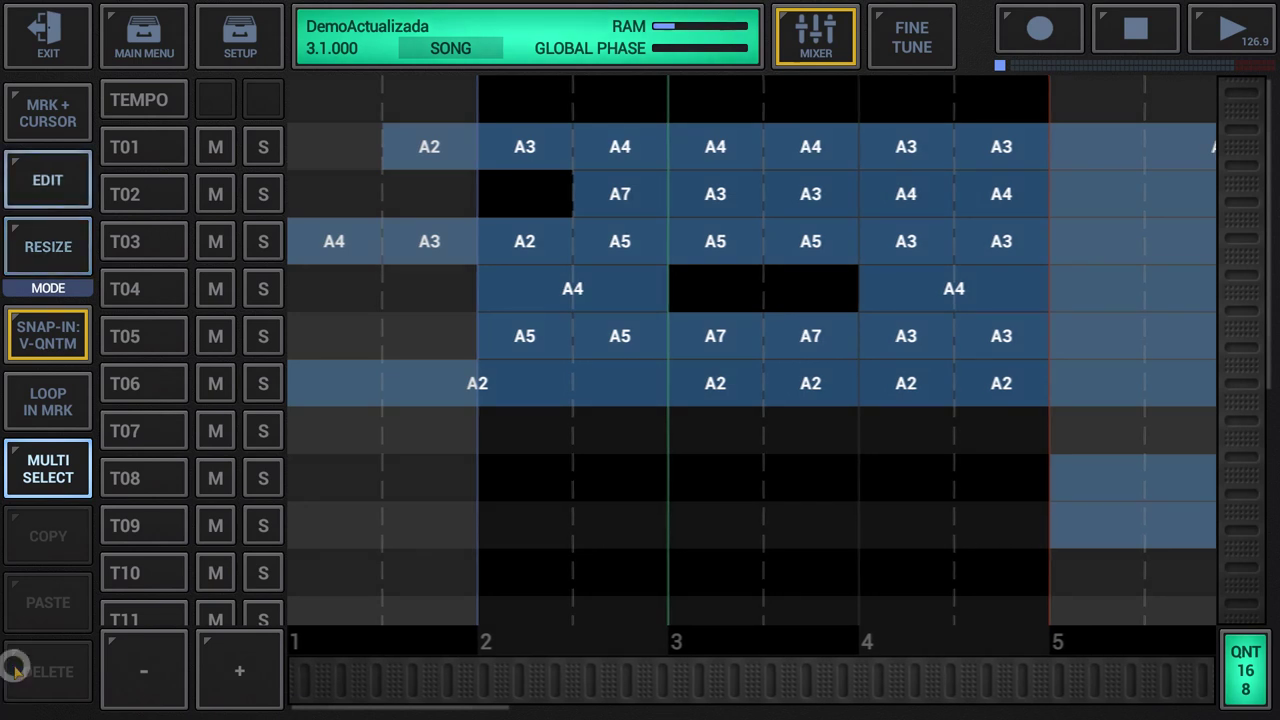
{"action": "left_click", "coordinate": [815, 150]}
{"action": "left_click", "coordinate": [815, 195]}
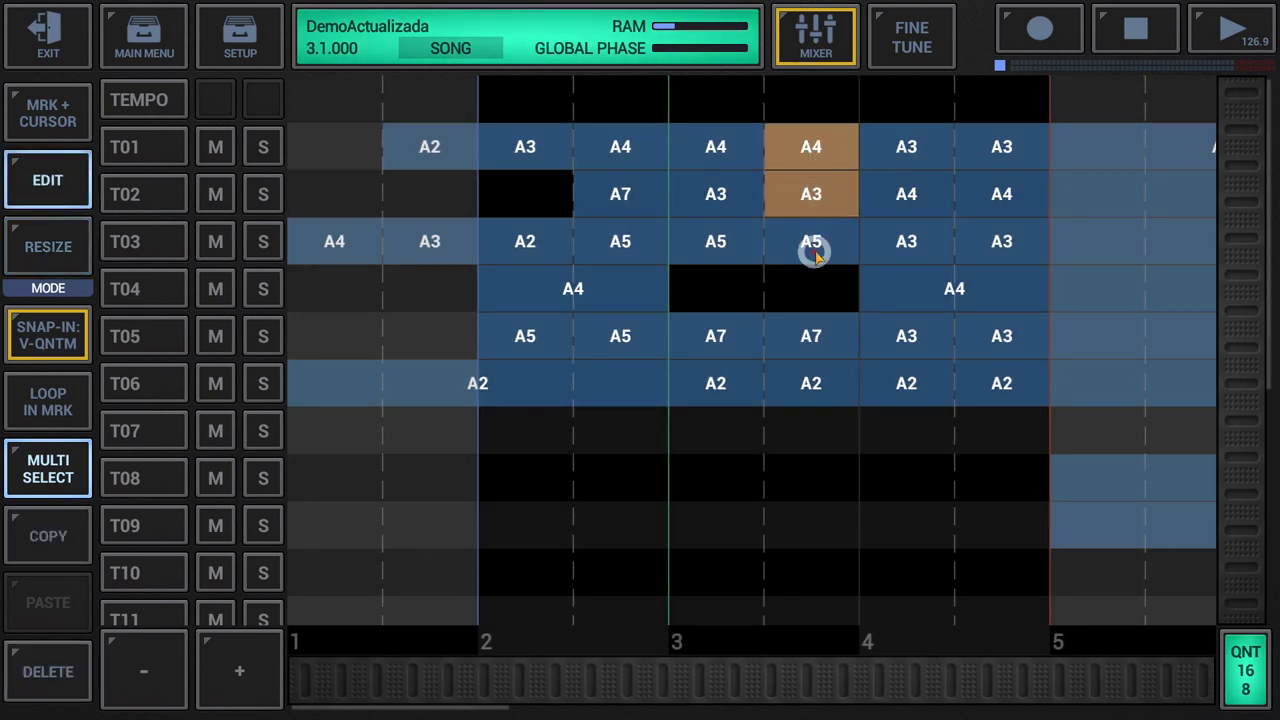
{"action": "left_click", "coordinate": [811, 243]}
{"action": "left_click", "coordinate": [808, 338]}
{"action": "left_click", "coordinate": [806, 386]}
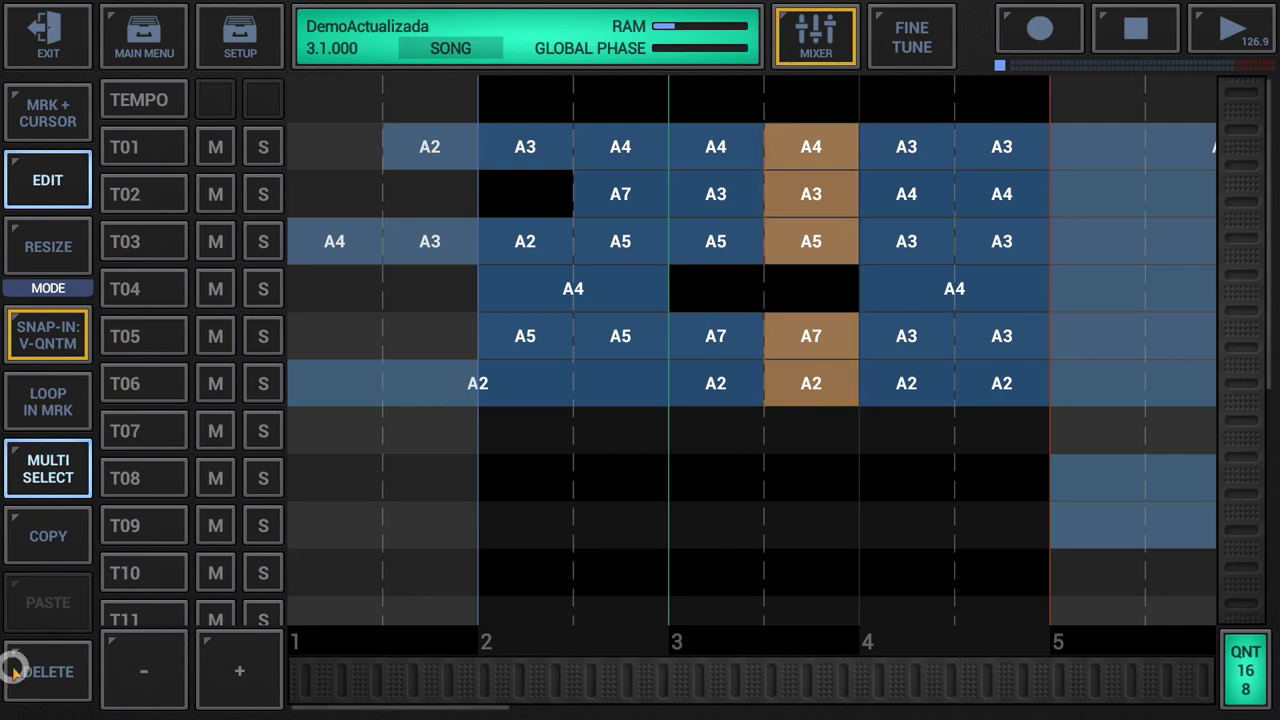
{"action": "left_click", "coordinate": [830, 148]}
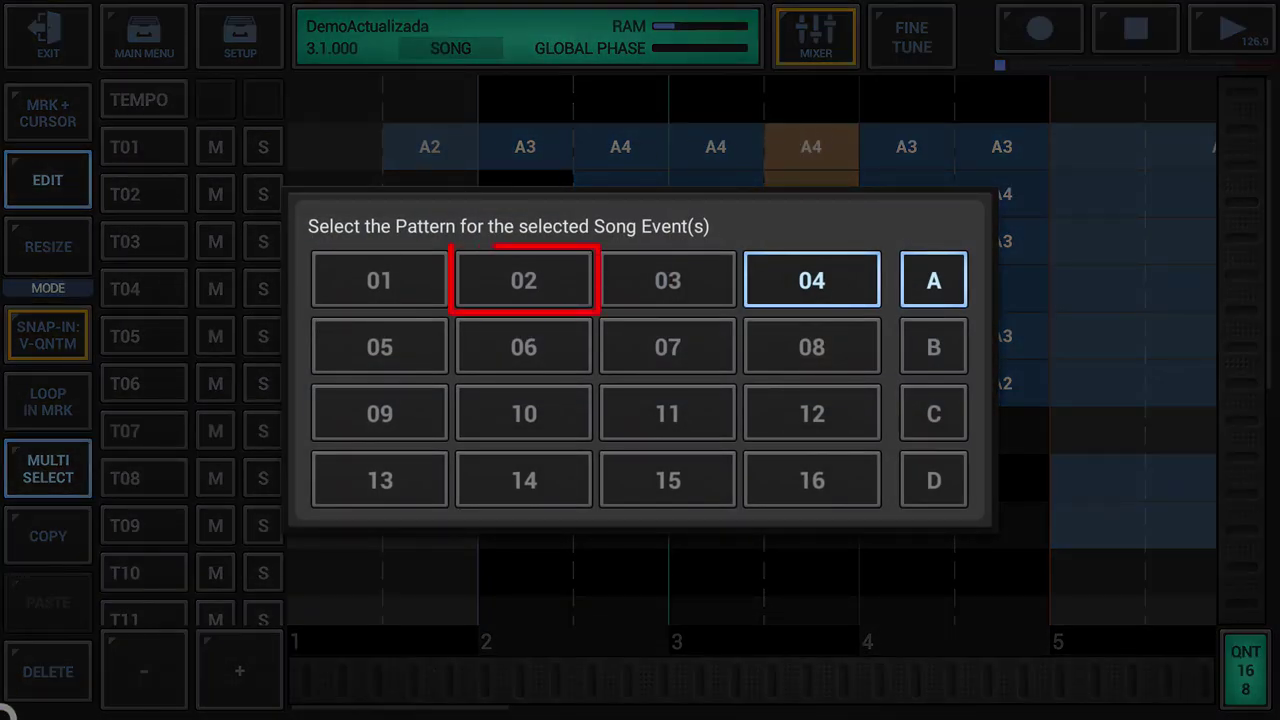
{"action": "left_click", "coordinate": [523, 290]}
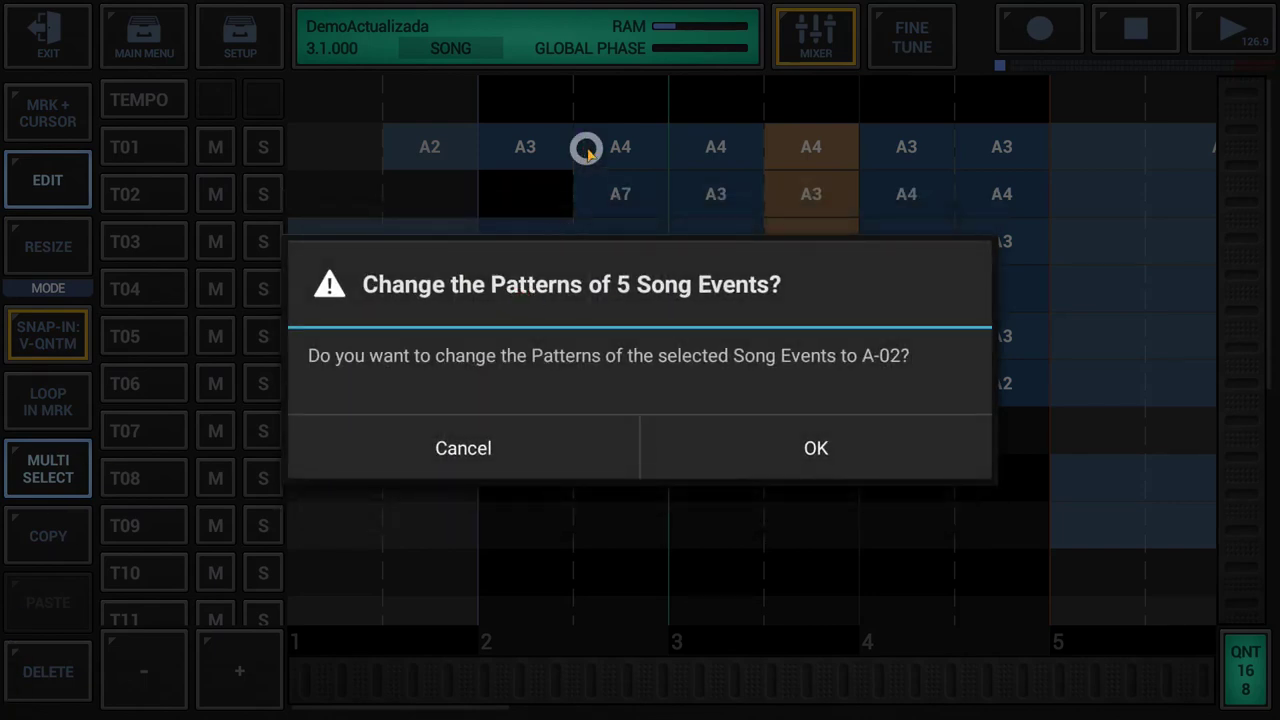
{"action": "left_click", "coordinate": [794, 450]}
{"action": "left_click", "coordinate": [800, 448]}
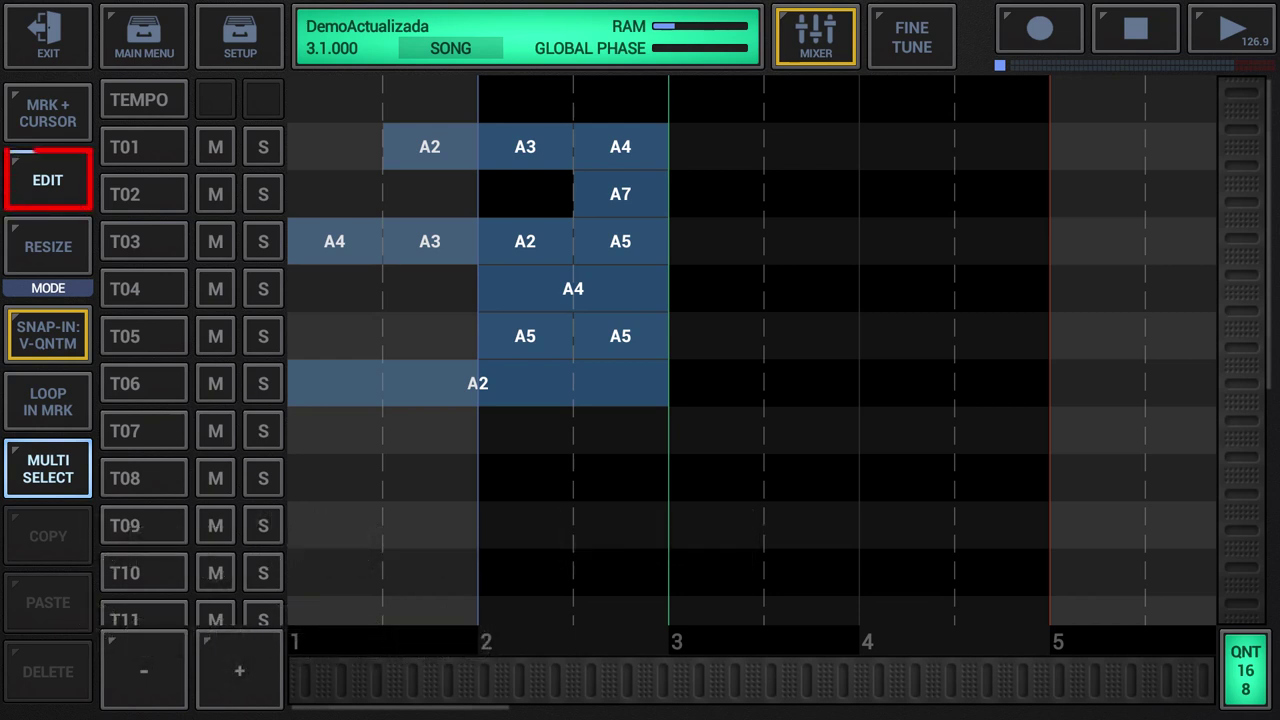
Select the A4, A7 and A5 events ending at bar 3 on T01, T02 and T03 and move them about one bar later
{"action": "left_click", "coordinate": [649, 150]}
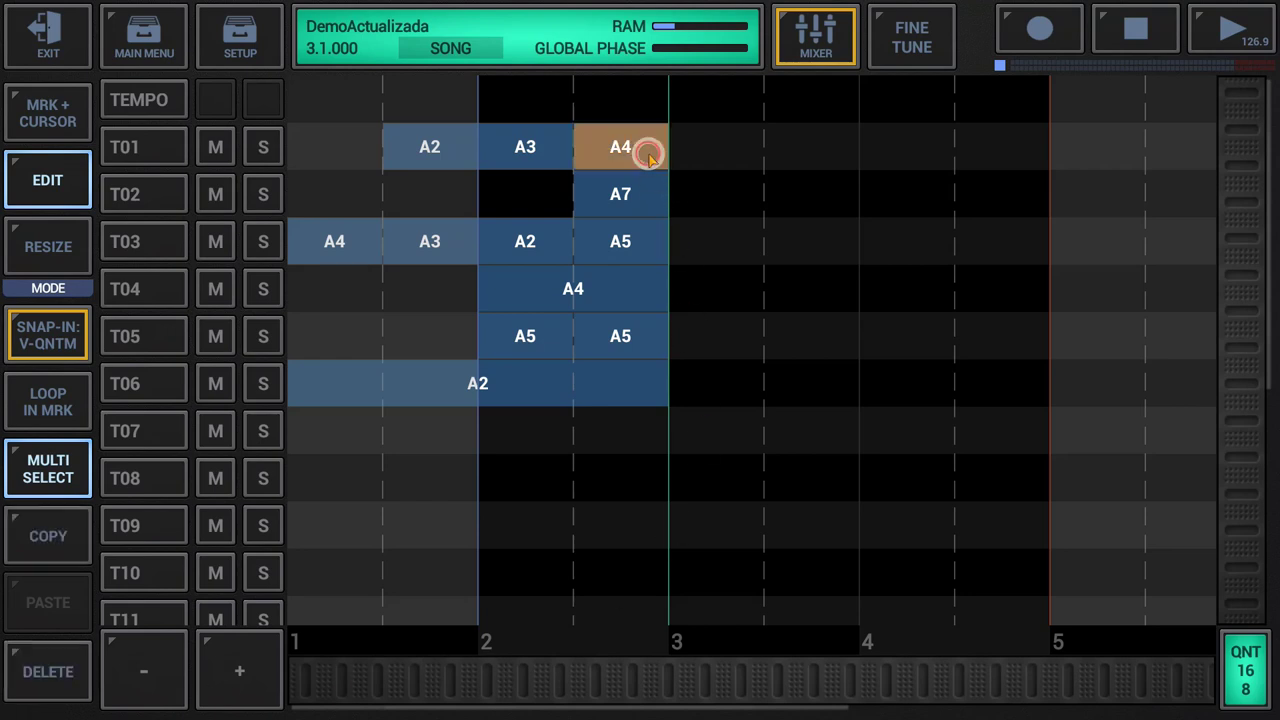
{"action": "left_click", "coordinate": [649, 194]}
{"action": "left_click", "coordinate": [629, 243]}
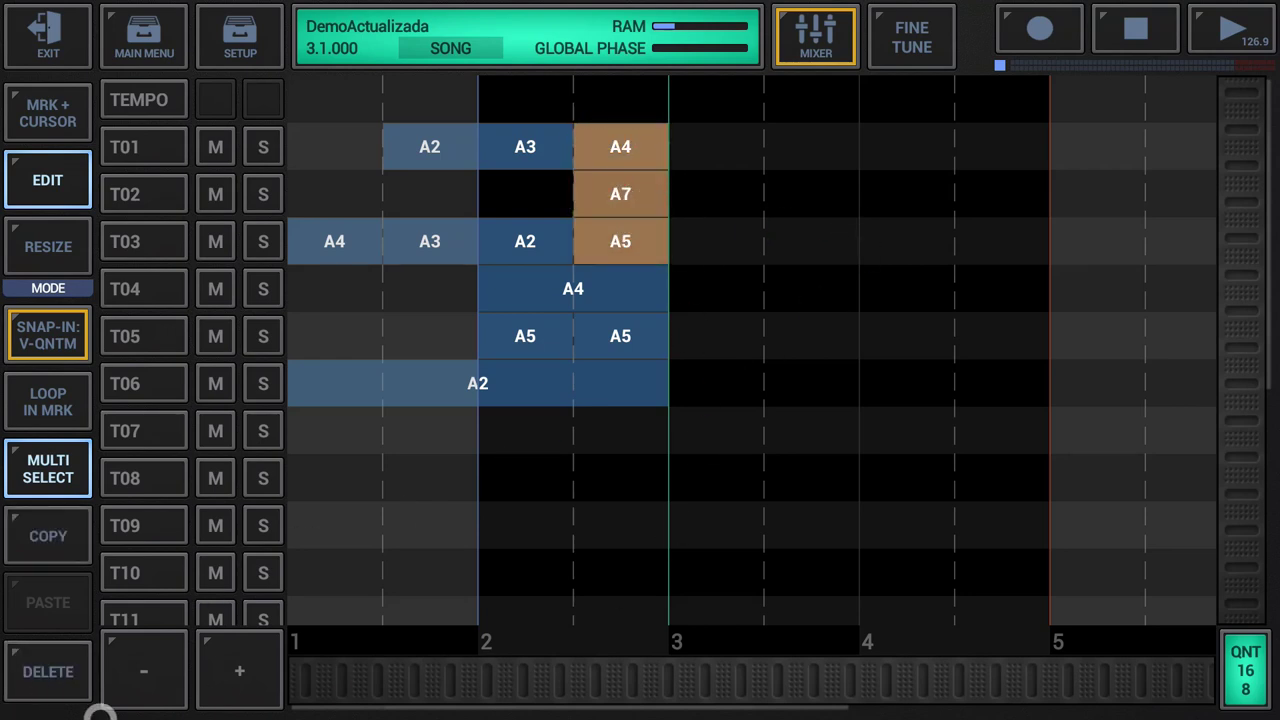
{"action": "left_click_drag", "start_coordinate": [613, 146], "coordinate": [808, 162]}
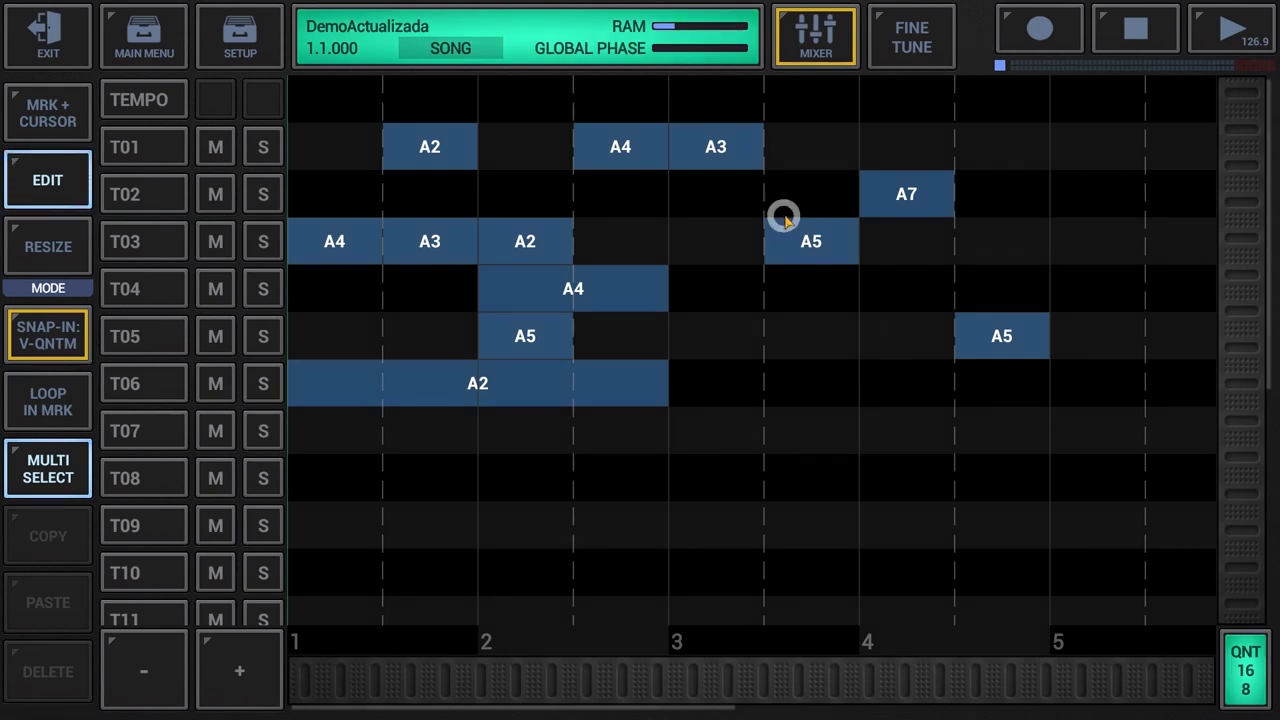
Select A3 on T01, A7 on T02 and the A5 events after bar 3 on T03 and T05, left align them, and apply right alignment
{"action": "left_click", "coordinate": [716, 147]}
{"action": "left_click", "coordinate": [929, 191]}
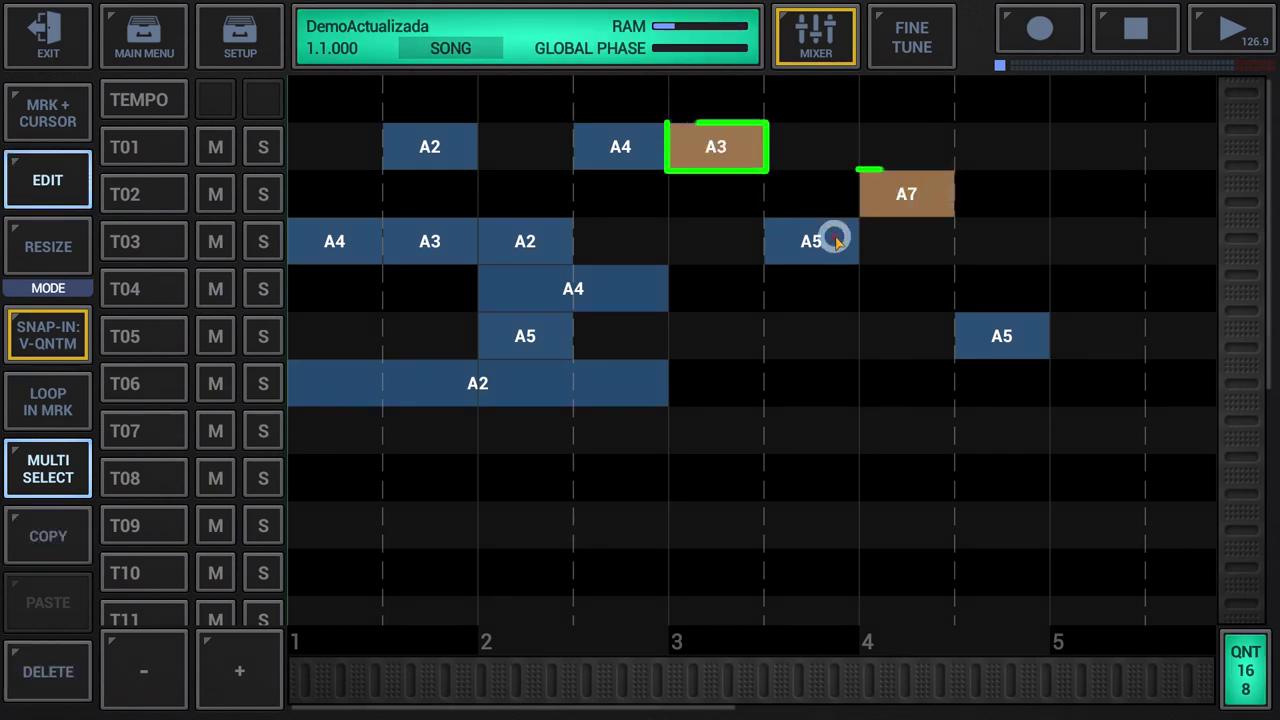
{"action": "left_click", "coordinate": [834, 237]}
{"action": "left_click", "coordinate": [994, 331]}
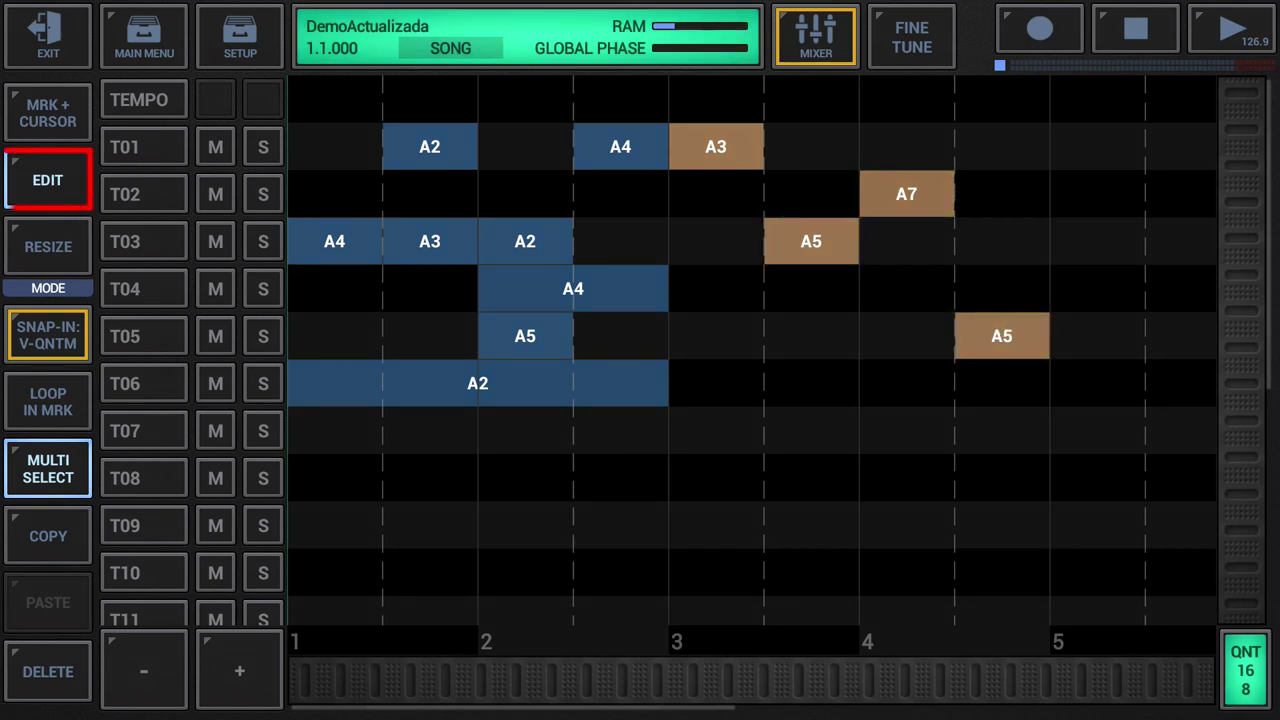
{"action": "left_click", "coordinate": [65, 673]}
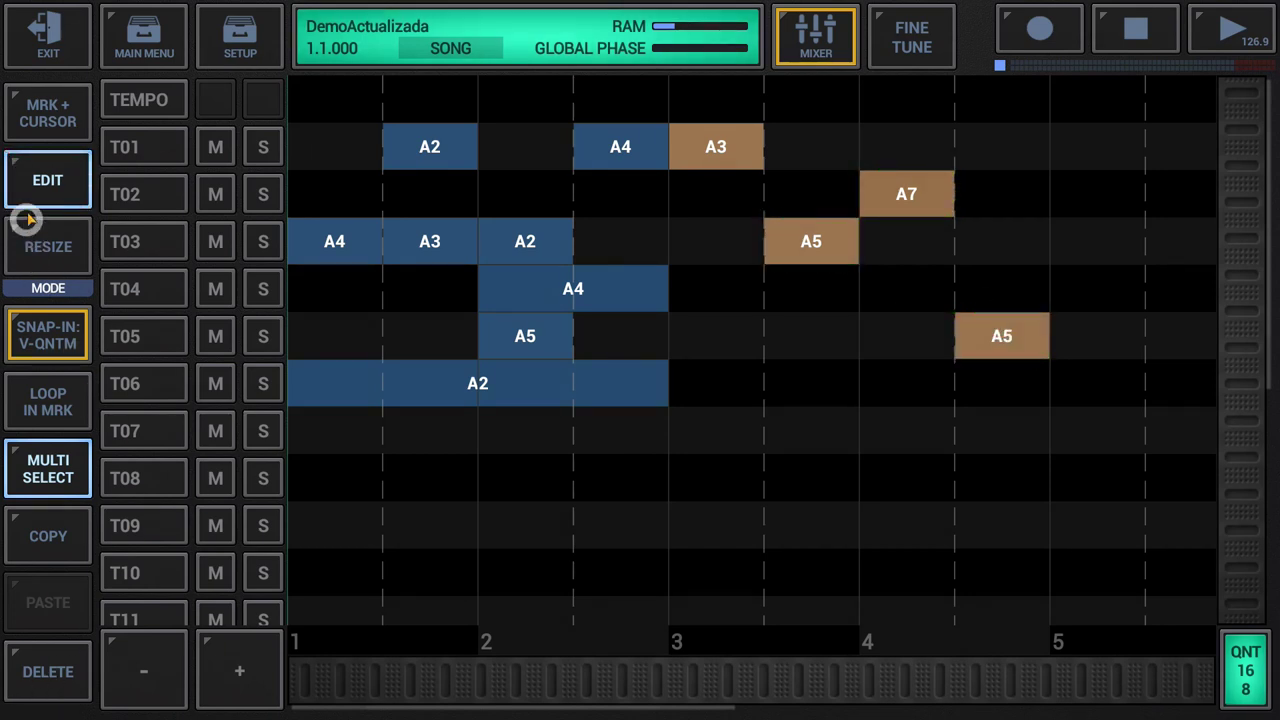
{"action": "left_click", "coordinate": [47, 187]}
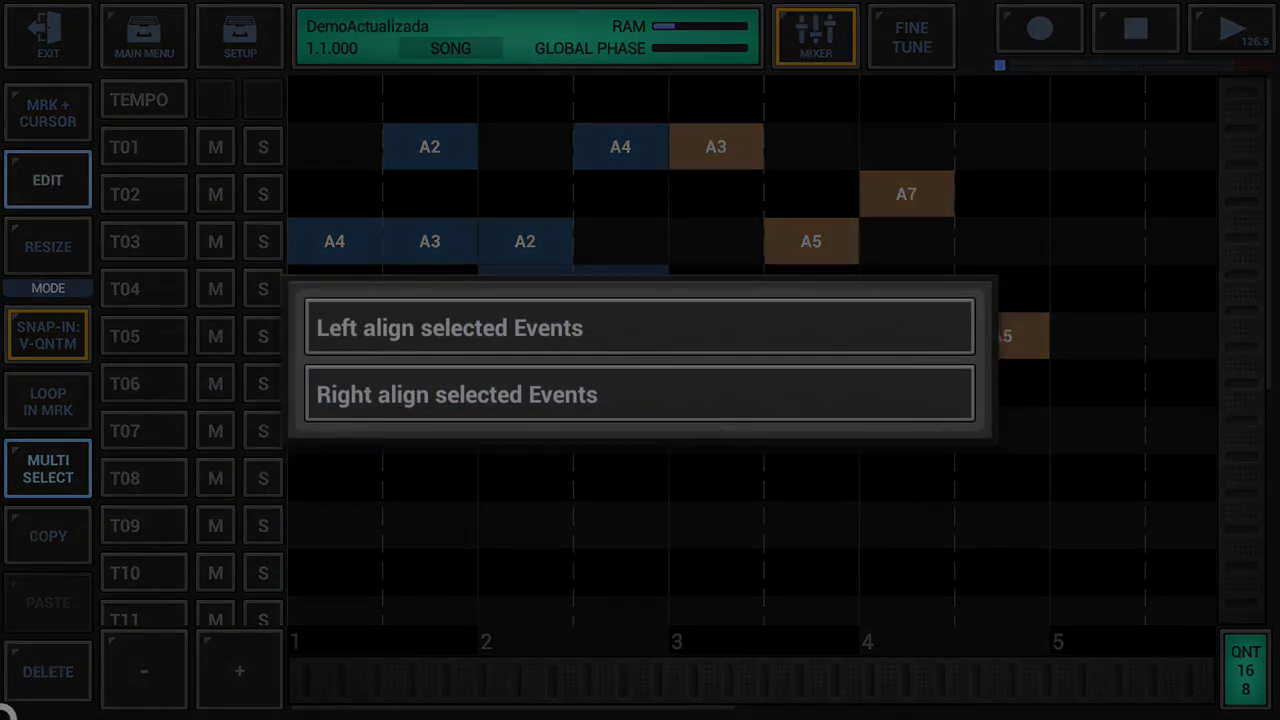
{"action": "left_click", "coordinate": [512, 328]}
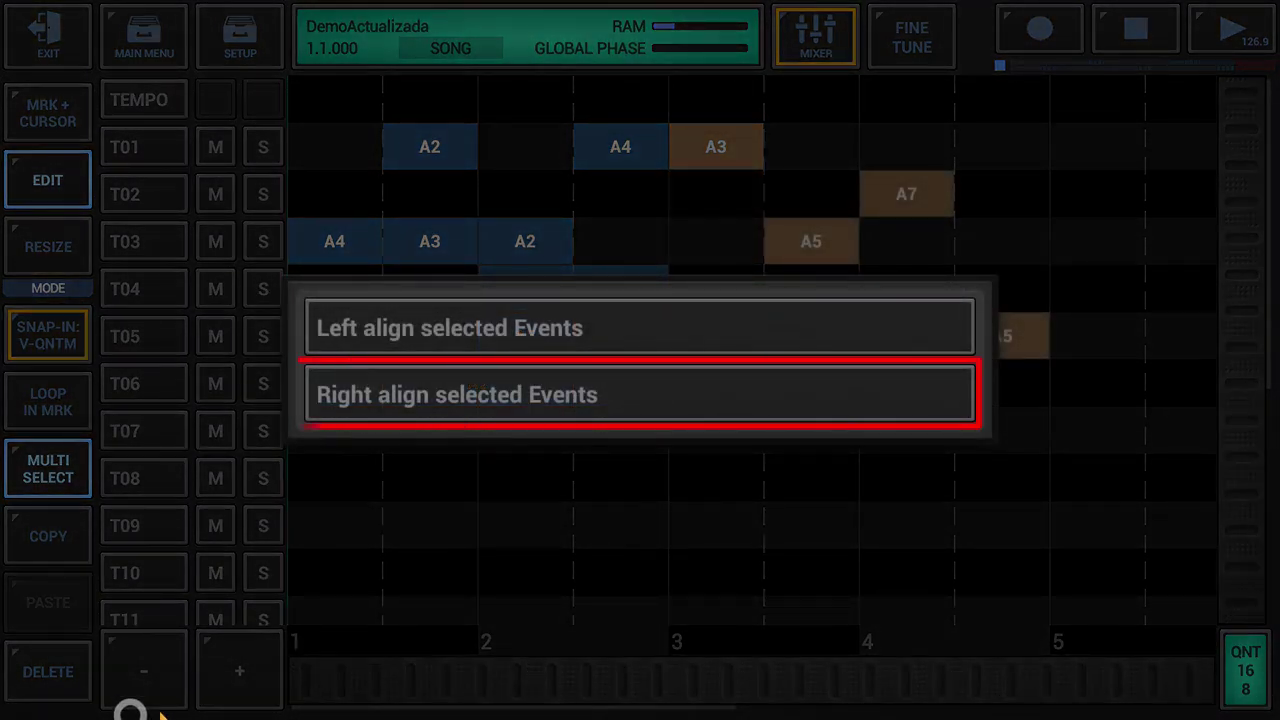
{"action": "left_click", "coordinate": [603, 394]}
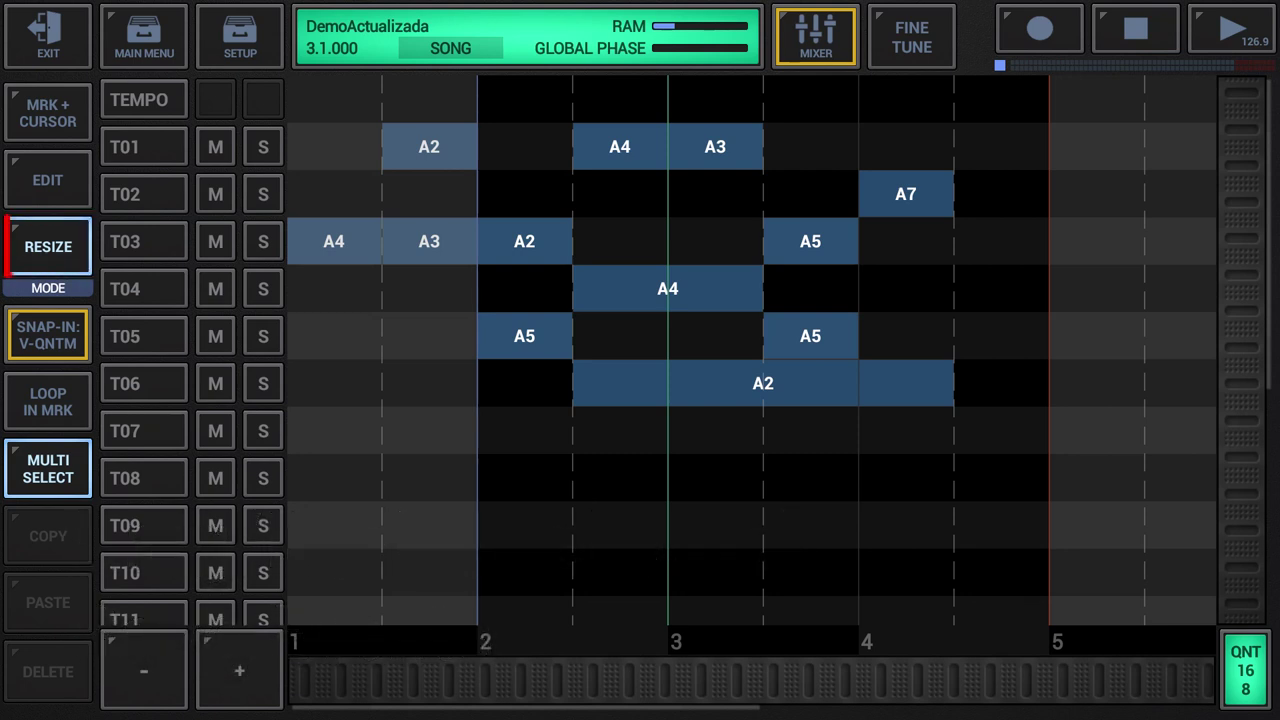
In Resize mode, select A3 on T01, A7 on T02, the last A5 on T03 and T05, A4 on T04 and A2 on T06, extending them half a bar
{"action": "left_click", "coordinate": [720, 145]}
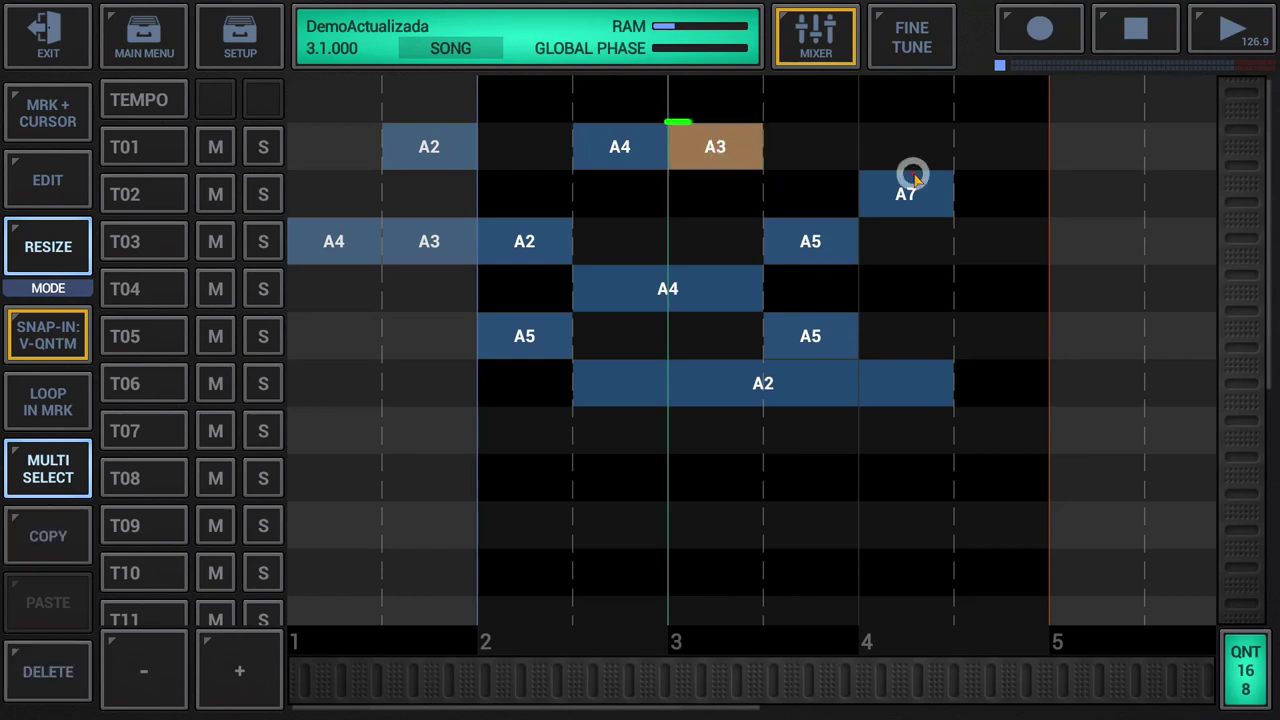
{"action": "left_click", "coordinate": [915, 190]}
{"action": "left_click", "coordinate": [818, 244]}
{"action": "left_click", "coordinate": [722, 293]}
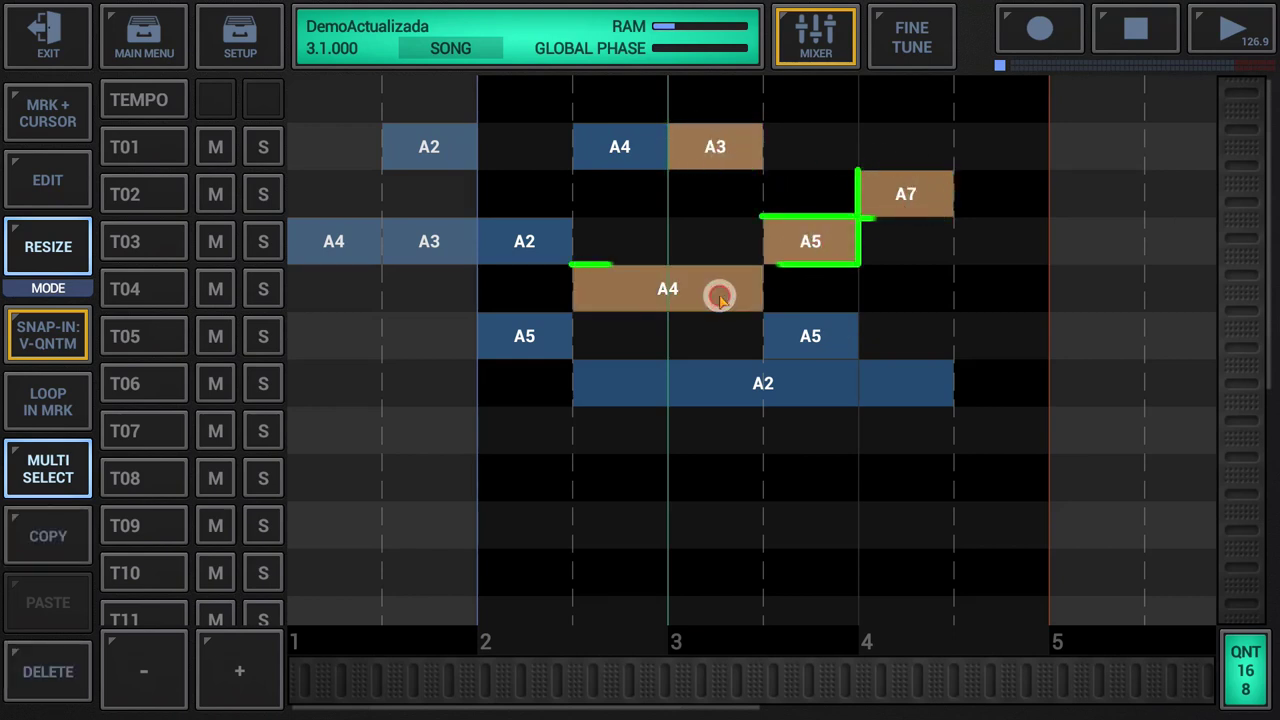
{"action": "left_click", "coordinate": [805, 332]}
{"action": "left_click", "coordinate": [886, 380]}
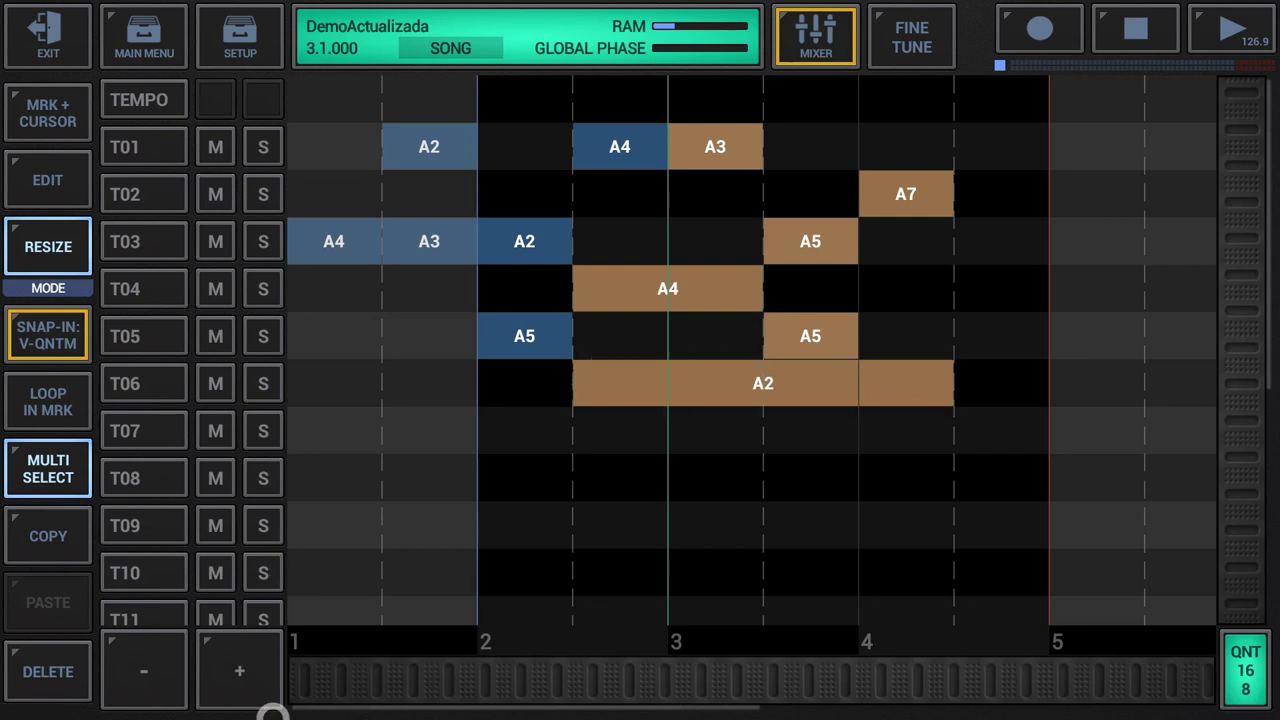
{"action": "left_click_drag", "start_coordinate": [958, 197], "coordinate": [982, 203]}
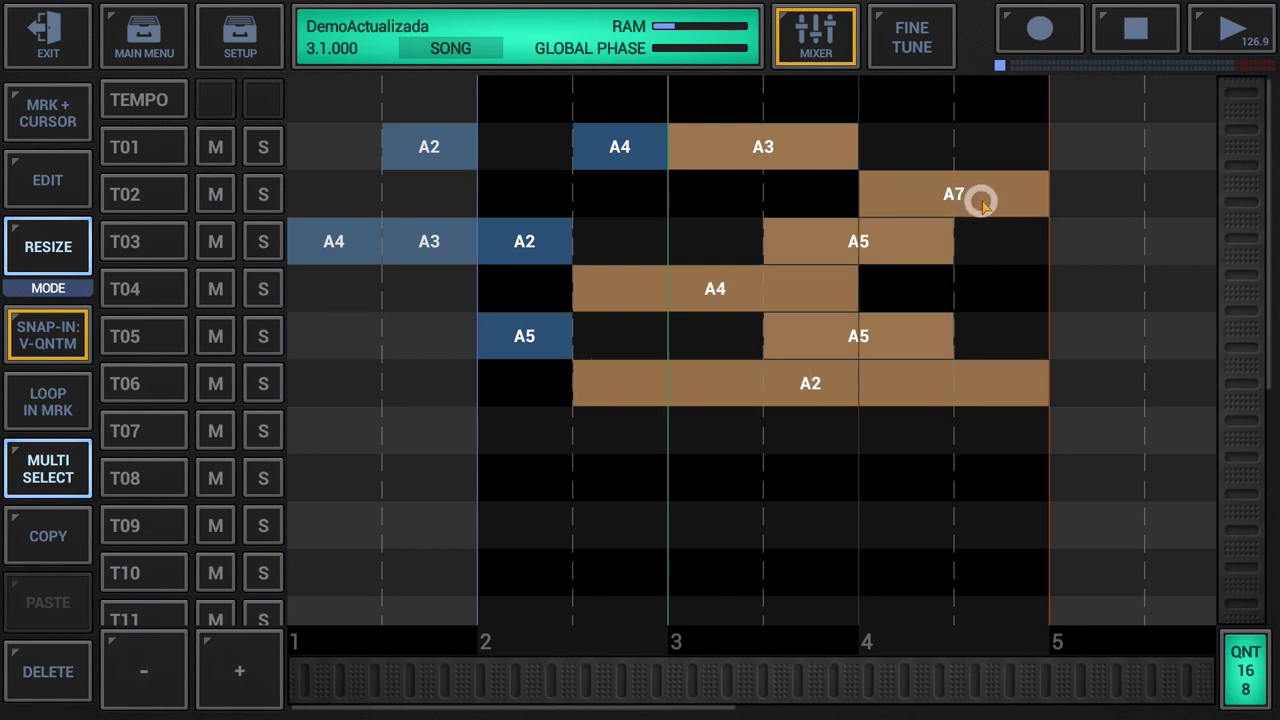
{"action": "left_click", "coordinate": [443, 337]}
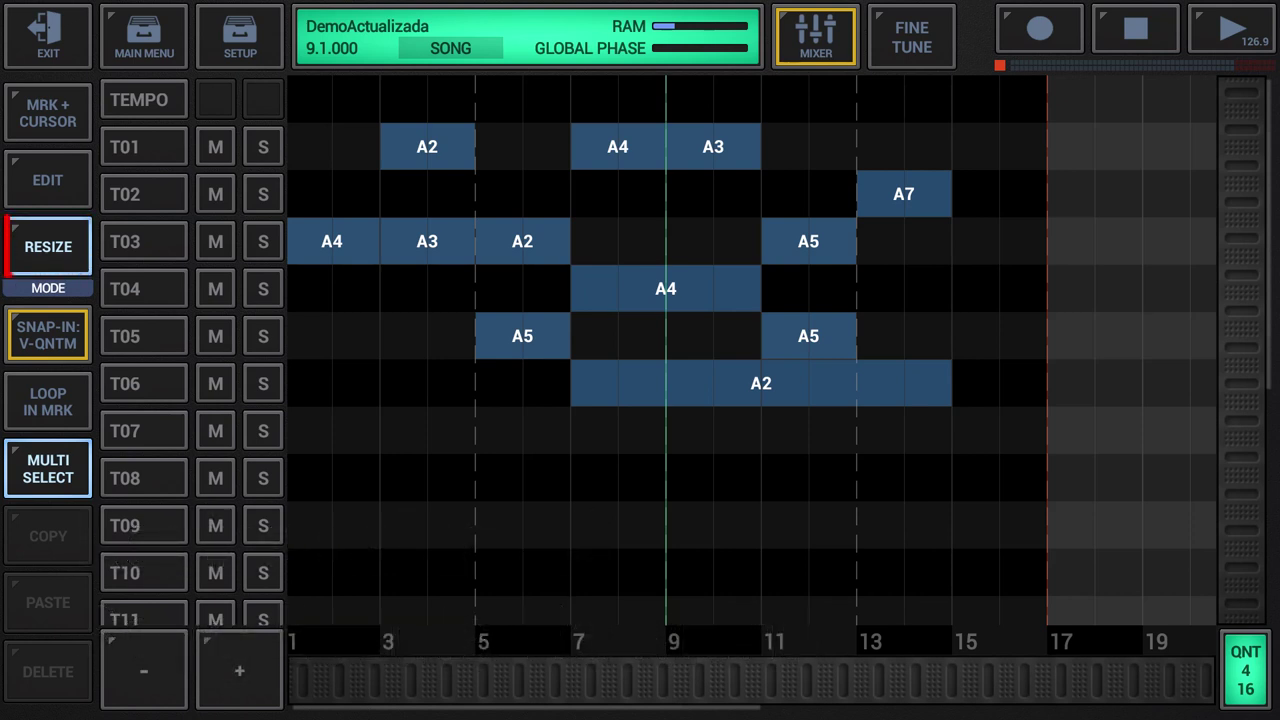
Select A3 on T01, A7 on T02, the A5 events at bar 11 on T03 and T05, A4 on T04 and A2 on T06, and resize them to Virtual Quantum
{"action": "left_click", "coordinate": [706, 160]}
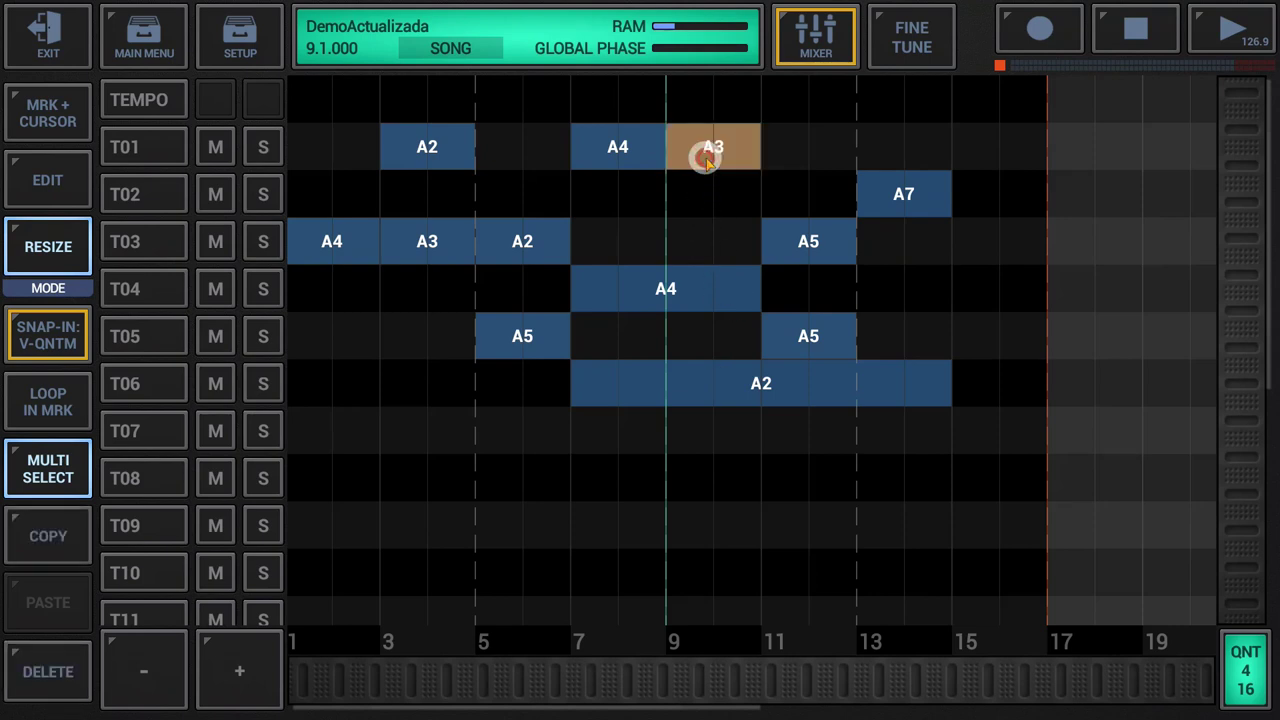
{"action": "left_click", "coordinate": [905, 197]}
{"action": "left_click", "coordinate": [815, 255]}
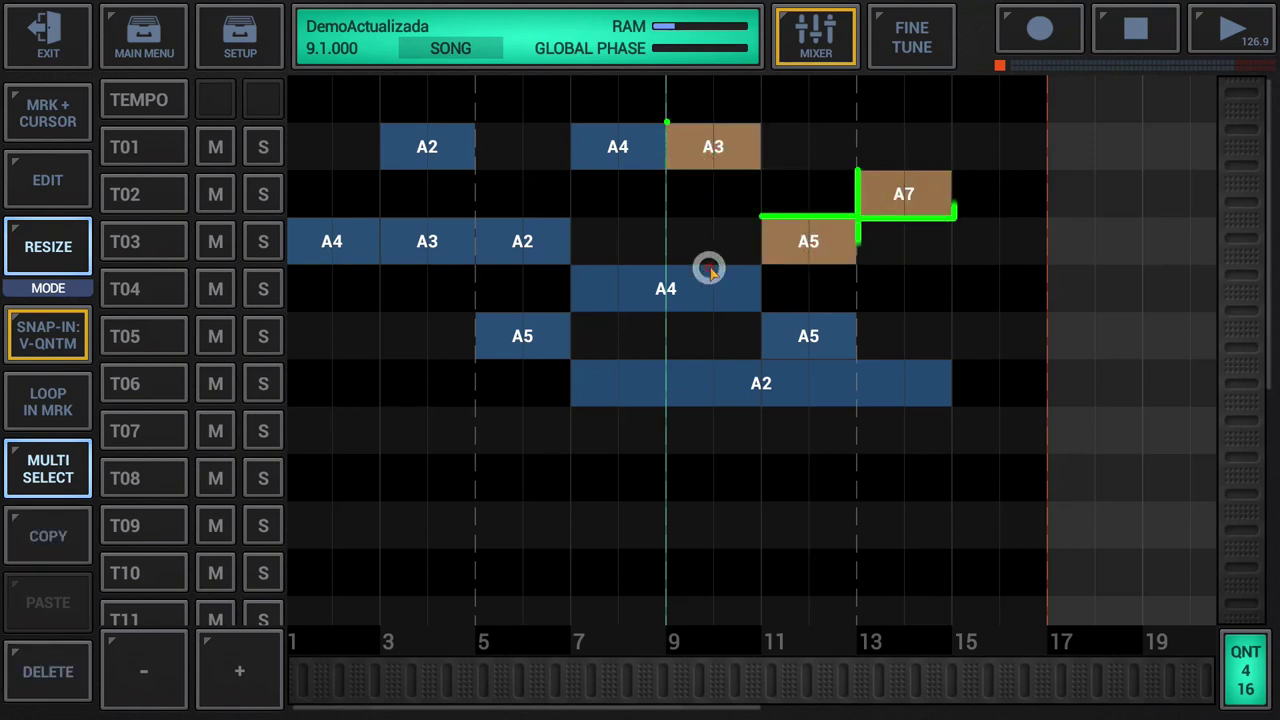
{"action": "left_click", "coordinate": [680, 300]}
{"action": "left_click", "coordinate": [815, 338]}
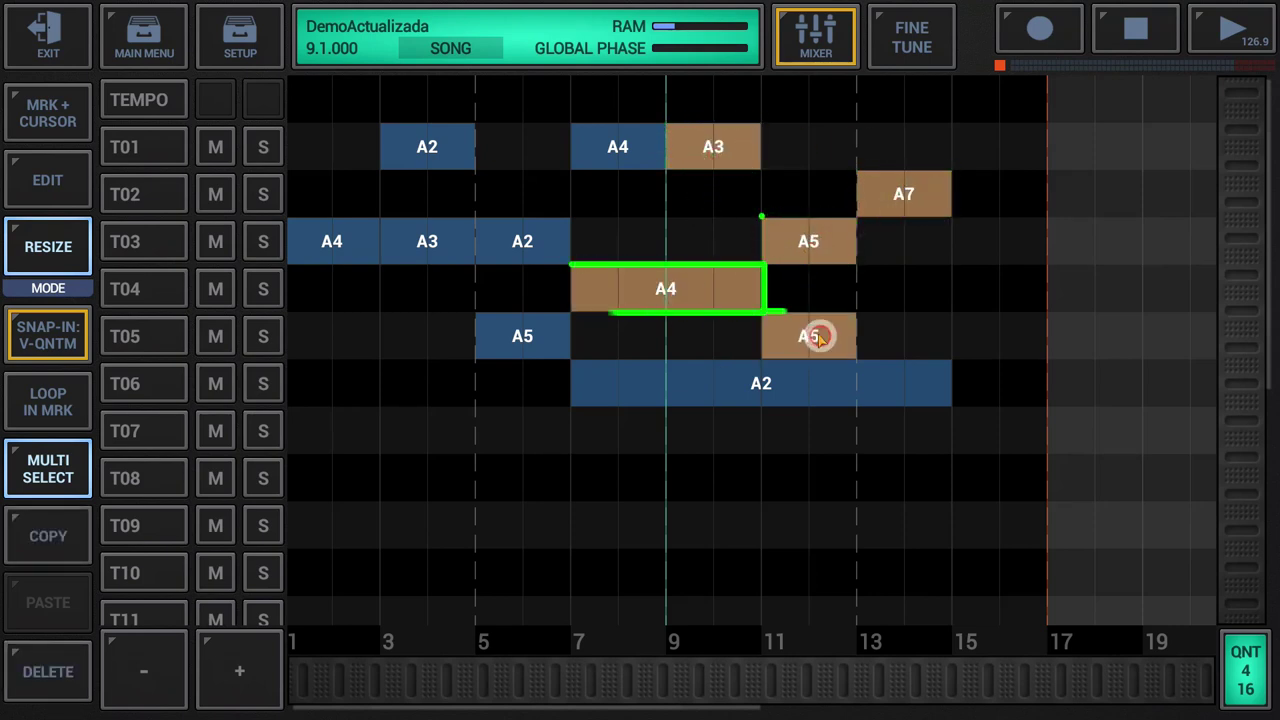
{"action": "left_click", "coordinate": [766, 382]}
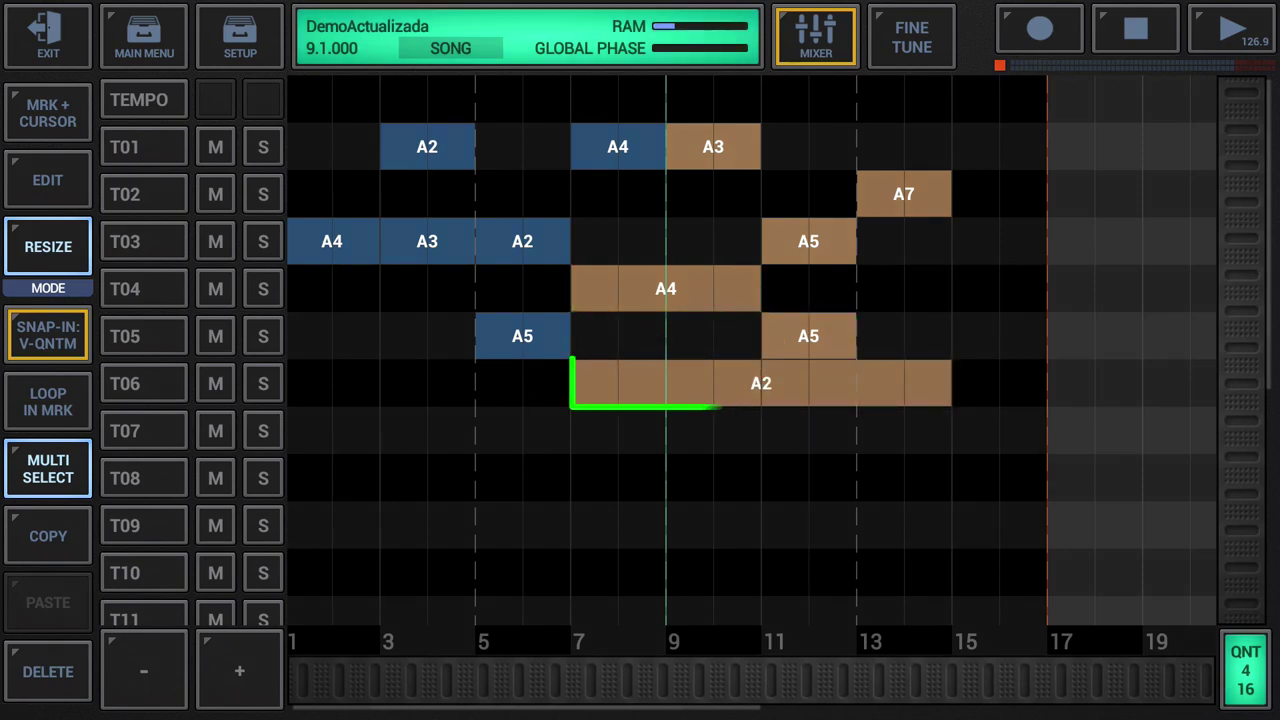
{"action": "left_click", "coordinate": [55, 245]}
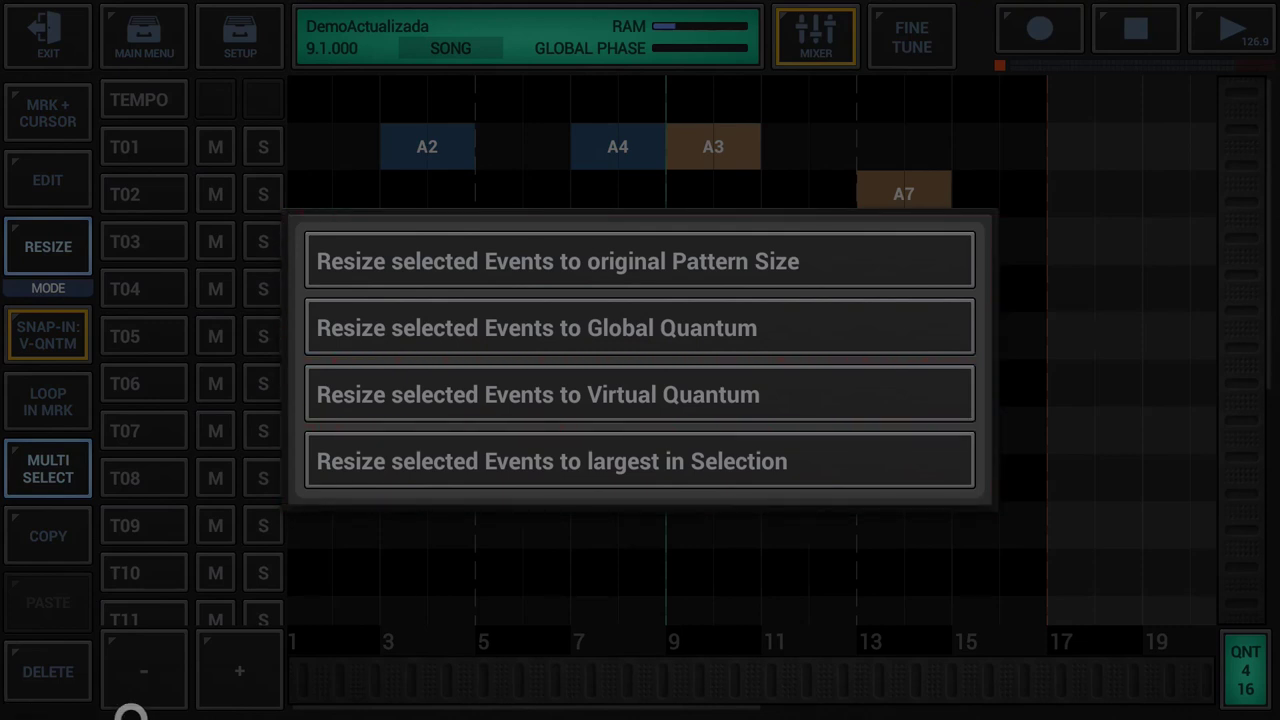
{"action": "left_click", "coordinate": [628, 395]}
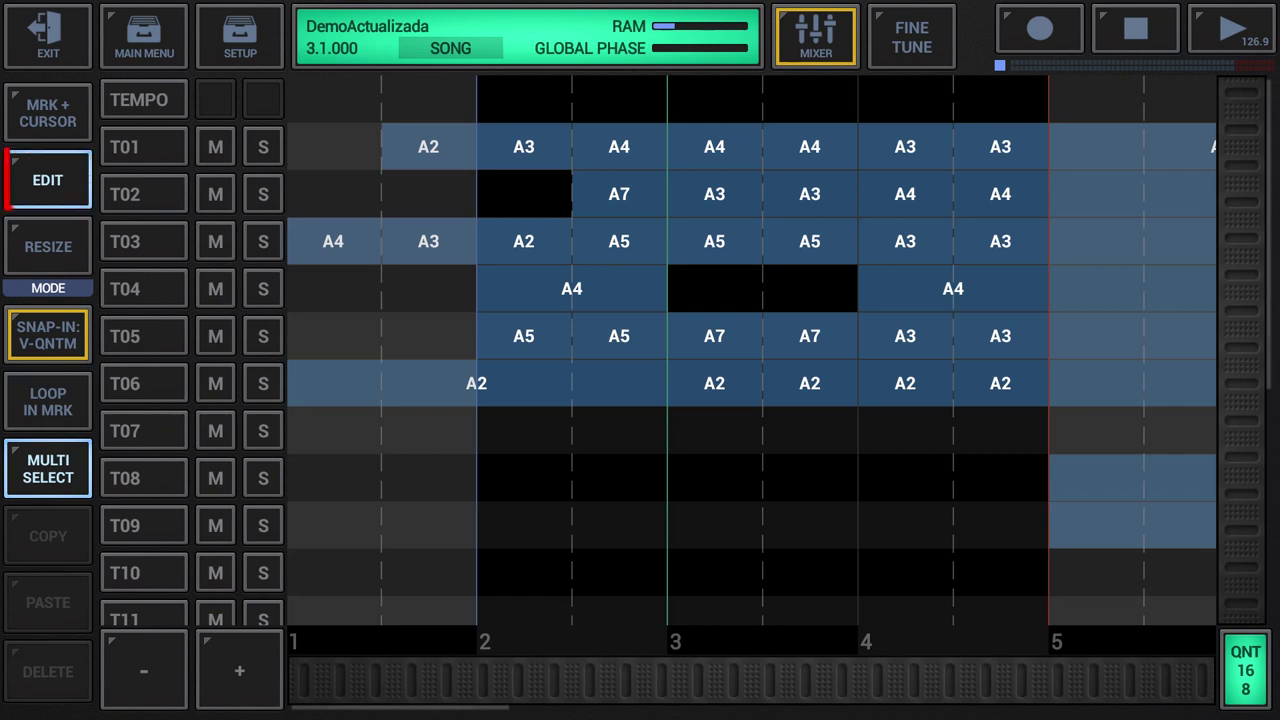
In Edit mode, select A3, A7, A2, A4, the second A5 and A2 before bar 3 on T01 to T06, copy them directly and via the Copy option
{"action": "left_click", "coordinate": [48, 246]}
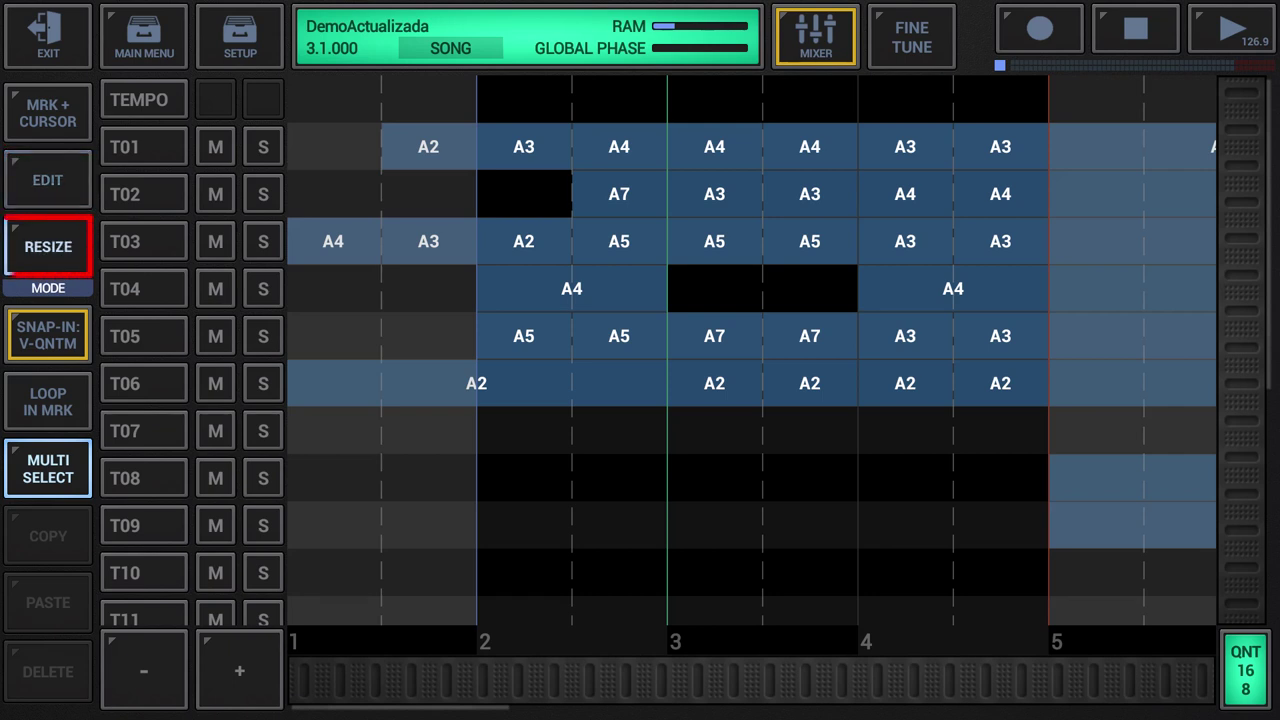
{"action": "left_click", "coordinate": [48, 180]}
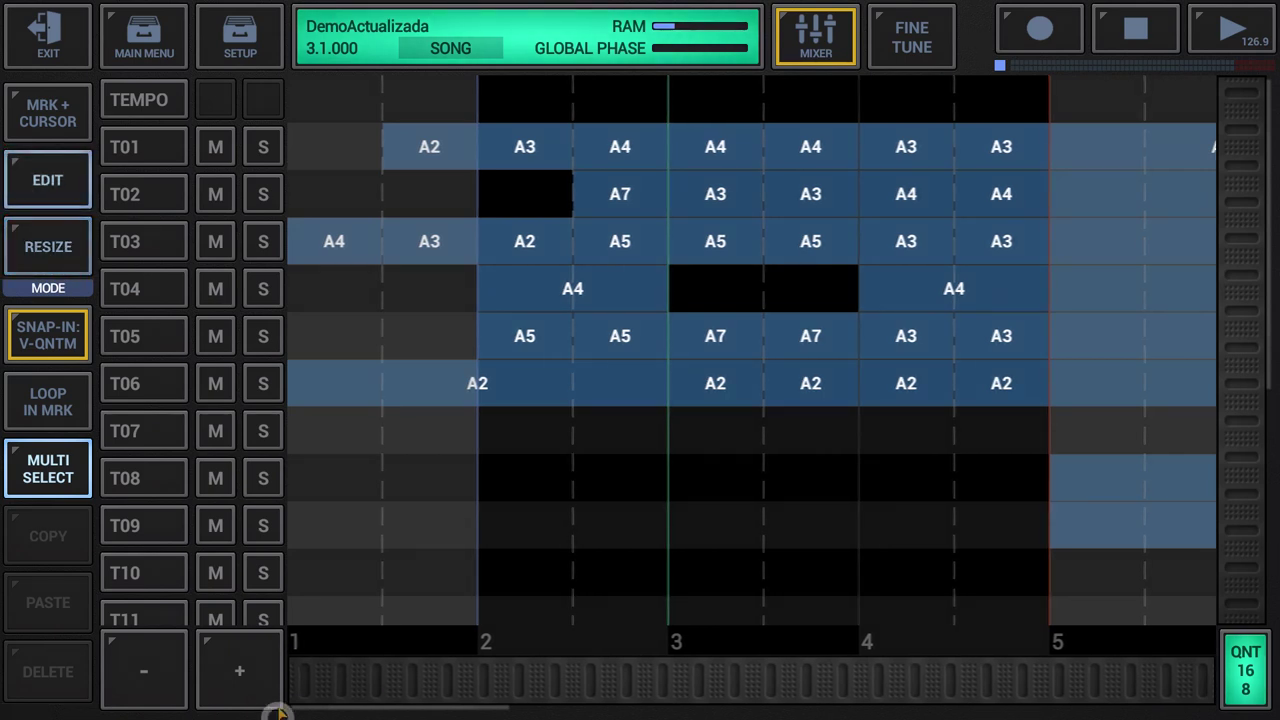
{"action": "left_click", "coordinate": [518, 160]}
{"action": "left_click", "coordinate": [638, 192]}
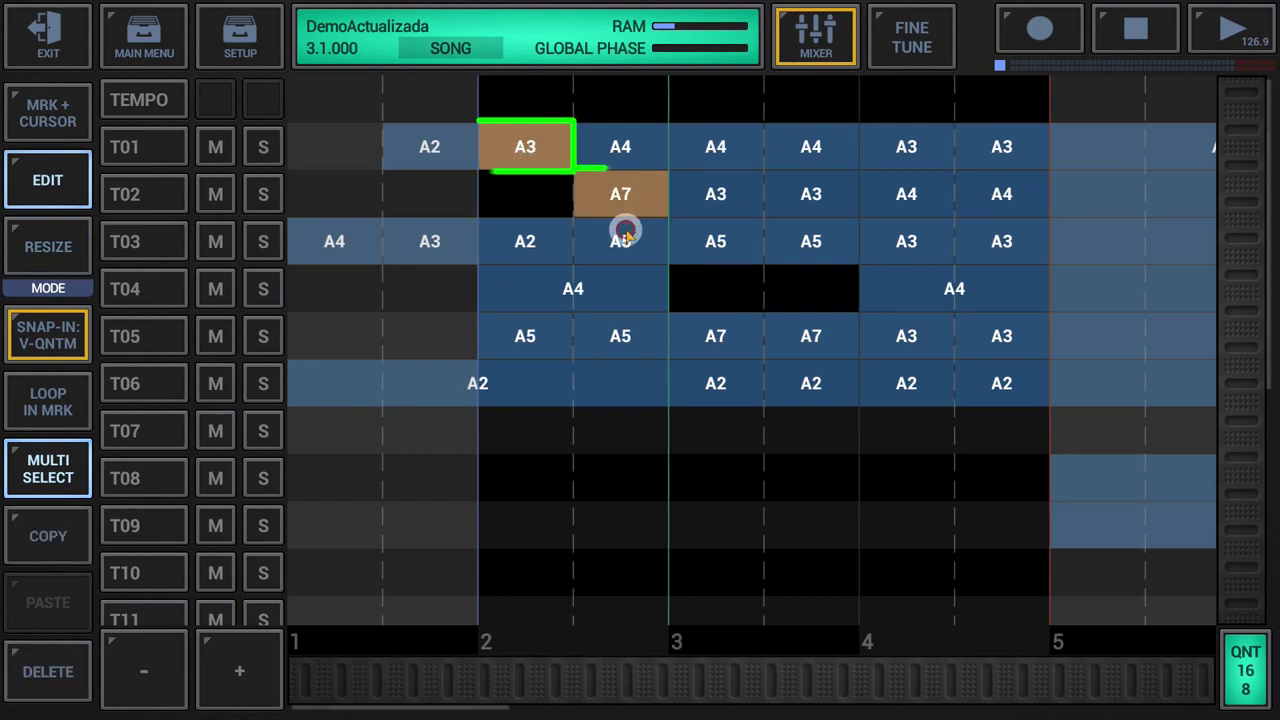
{"action": "left_click", "coordinate": [526, 243]}
{"action": "left_click", "coordinate": [625, 289]}
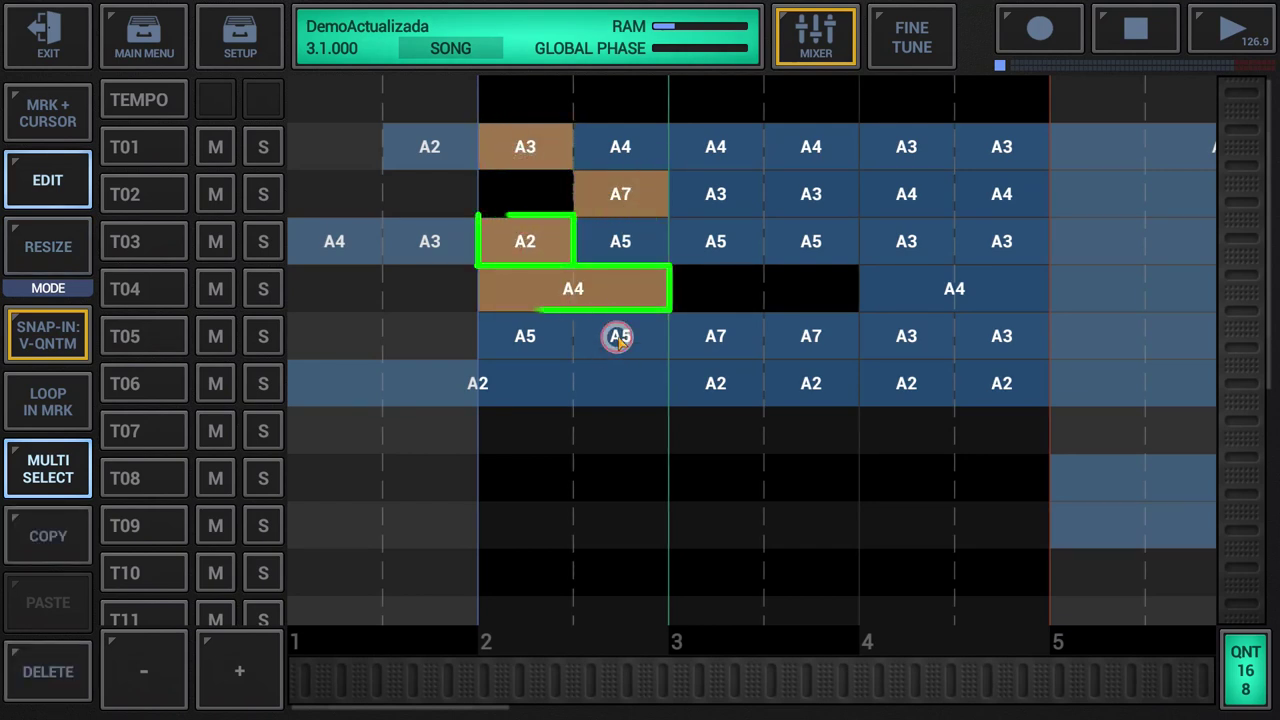
{"action": "left_click", "coordinate": [617, 334]}
{"action": "left_click", "coordinate": [522, 392]}
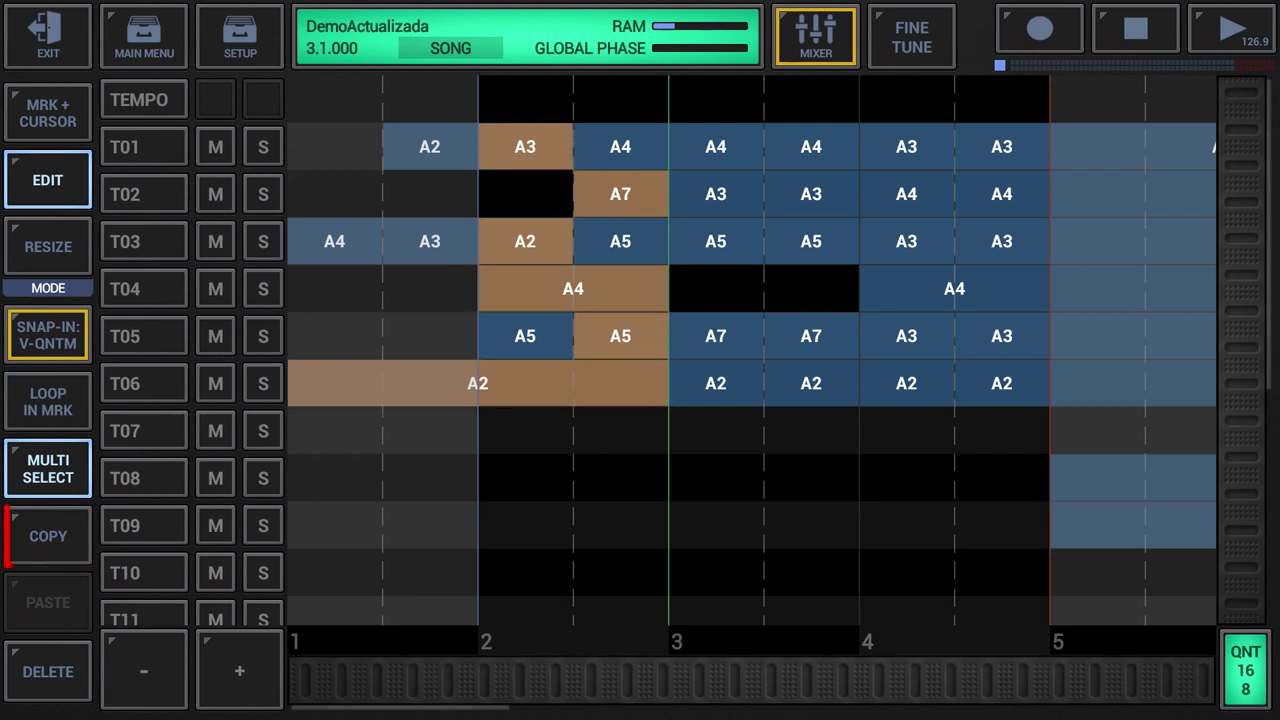
{"action": "left_click", "coordinate": [45, 713]}
{"action": "left_click", "coordinate": [50, 538]}
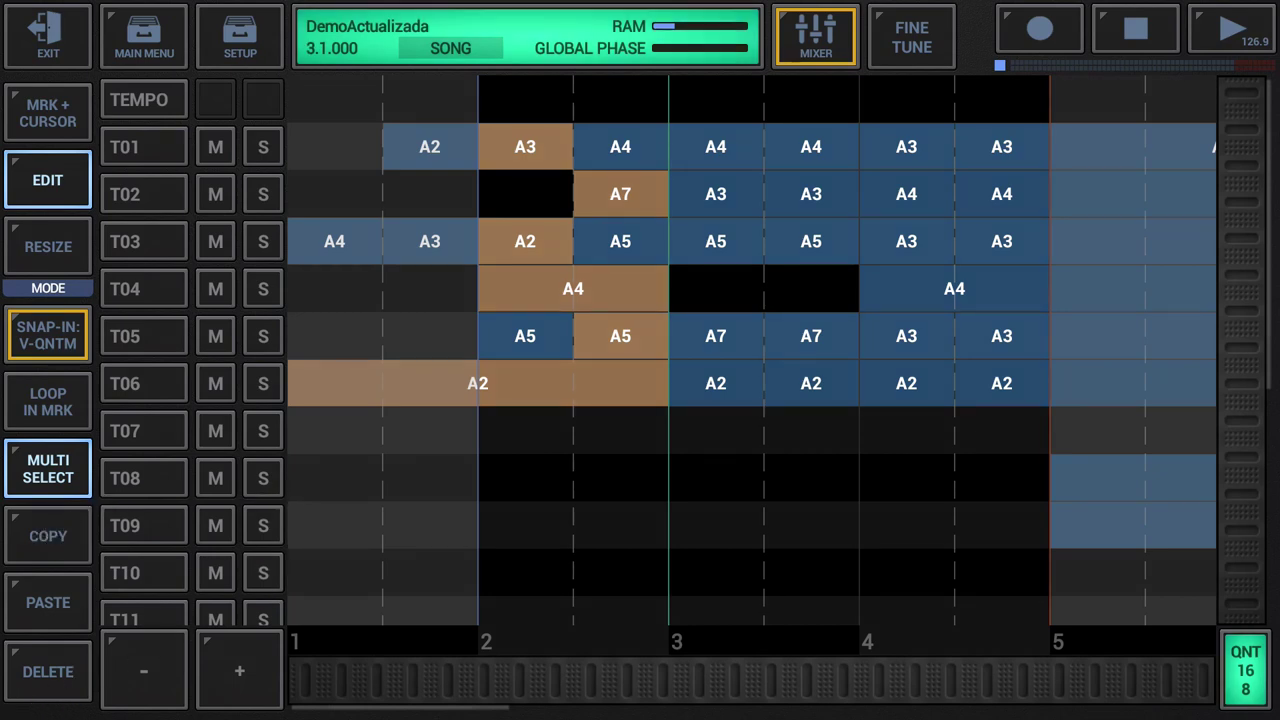
{"action": "left_click", "coordinate": [48, 530]}
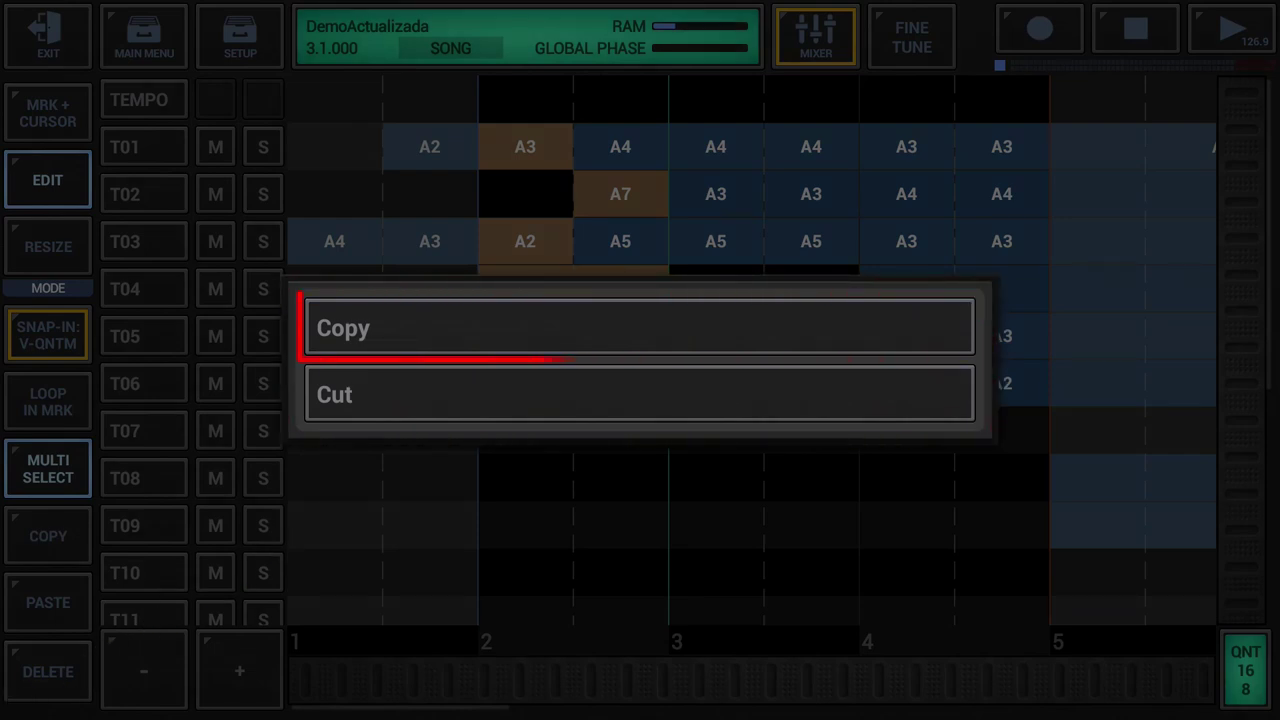
{"action": "left_click", "coordinate": [484, 335]}
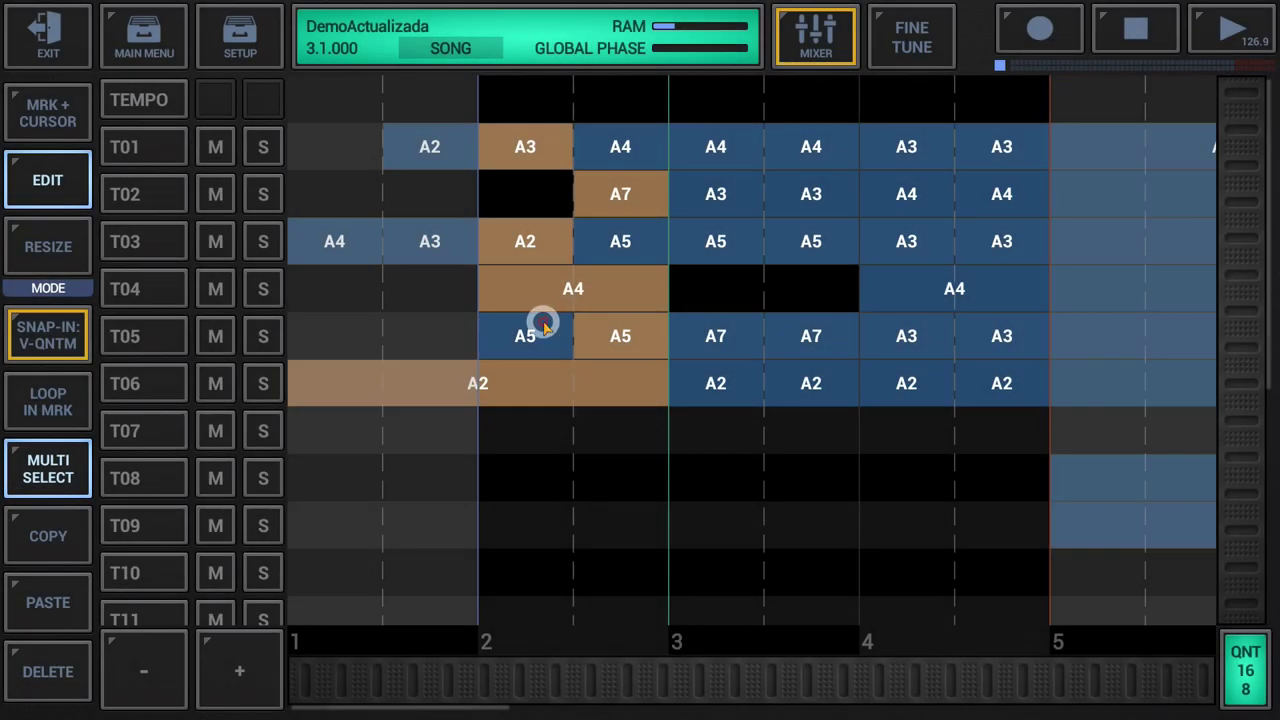
Paste the selected T01 to T06 events at bar 3, mixing them with the existing A2, A7 and A5, and undo the paste
{"action": "left_click", "coordinate": [157, 651]}
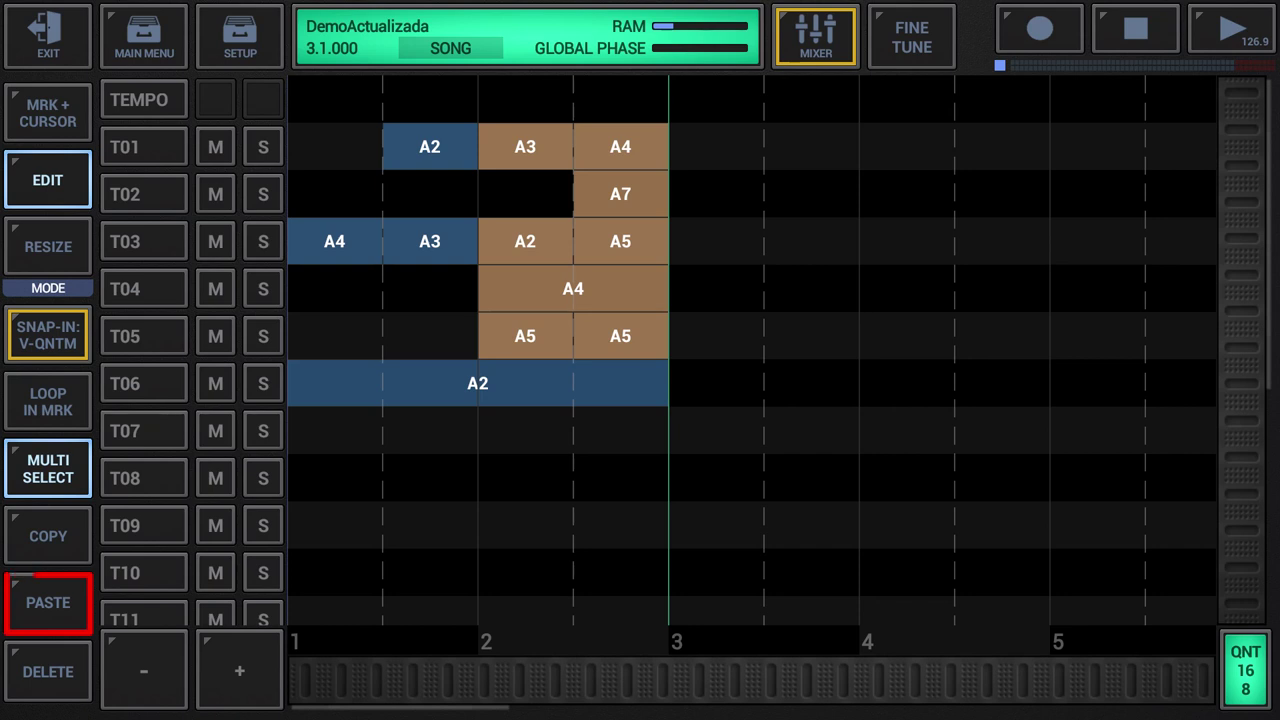
{"action": "left_click", "coordinate": [57, 598]}
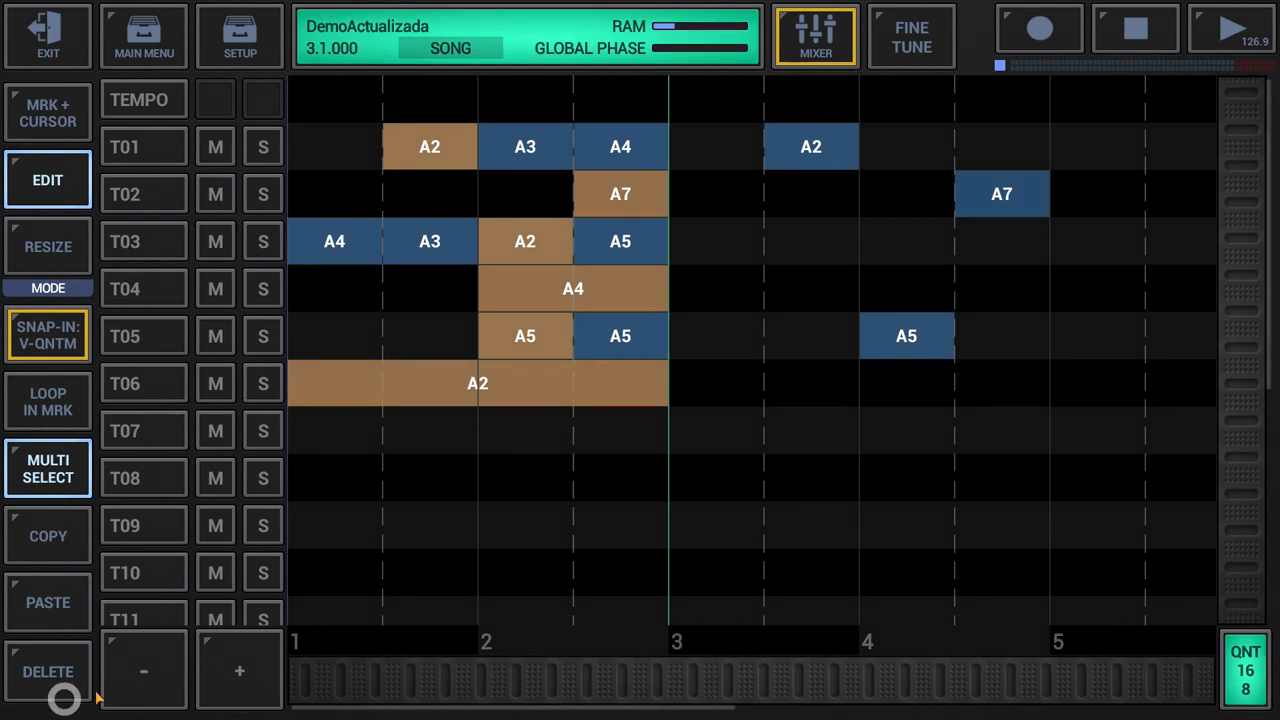
{"action": "left_click", "coordinate": [48, 597]}
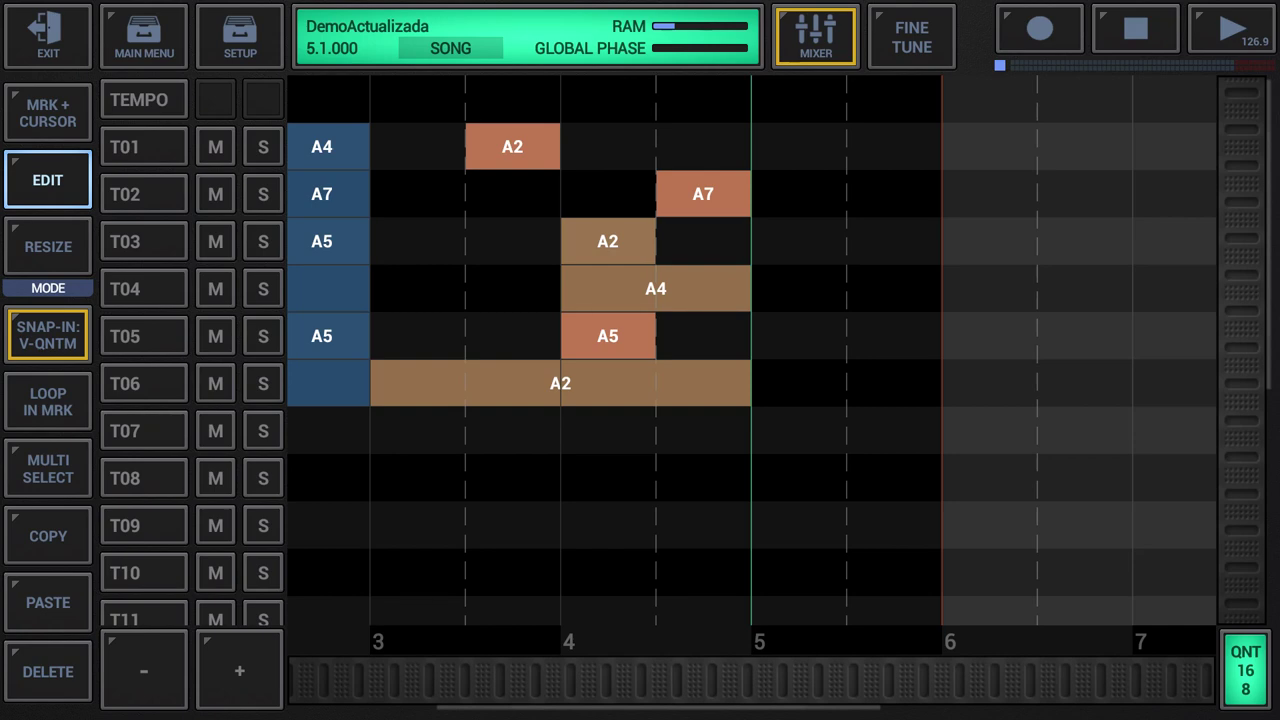
{"action": "key", "text": "ctrl+z"}
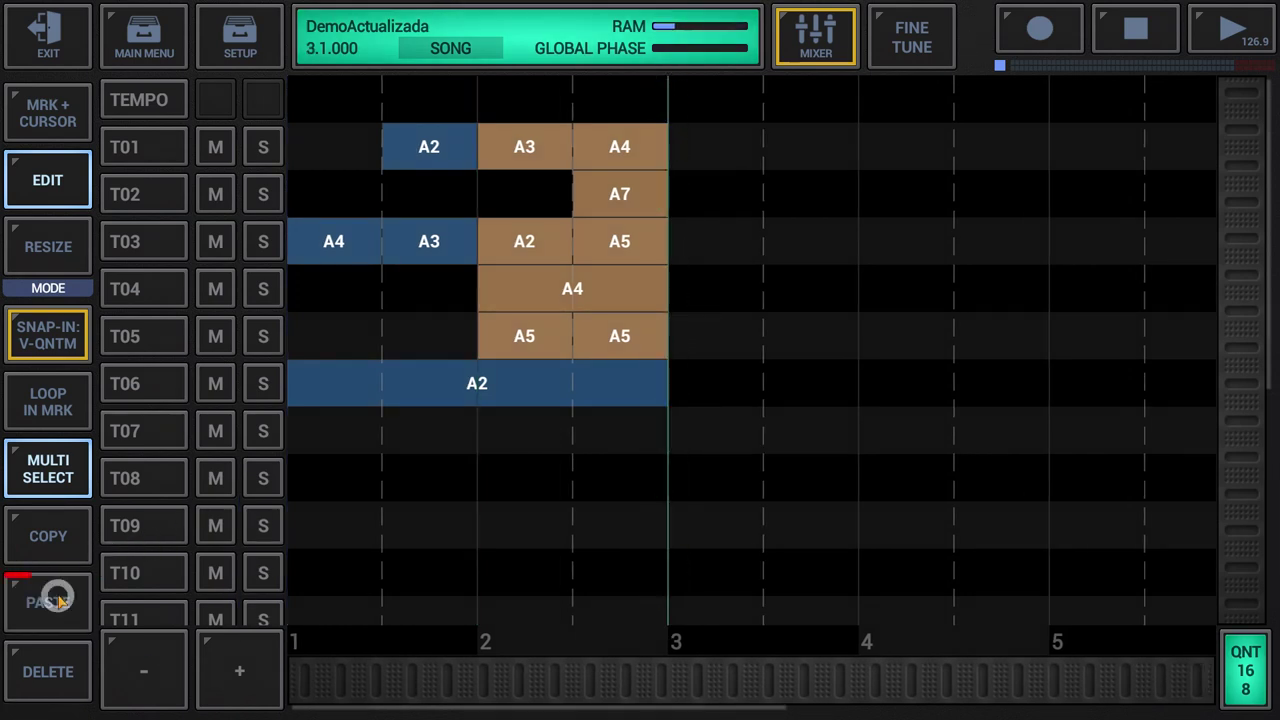
Paste the eight selected events of bar 2 on T01 to T05 at bar 3, and repeat the paste at bar 4
{"action": "left_click", "coordinate": [57, 598]}
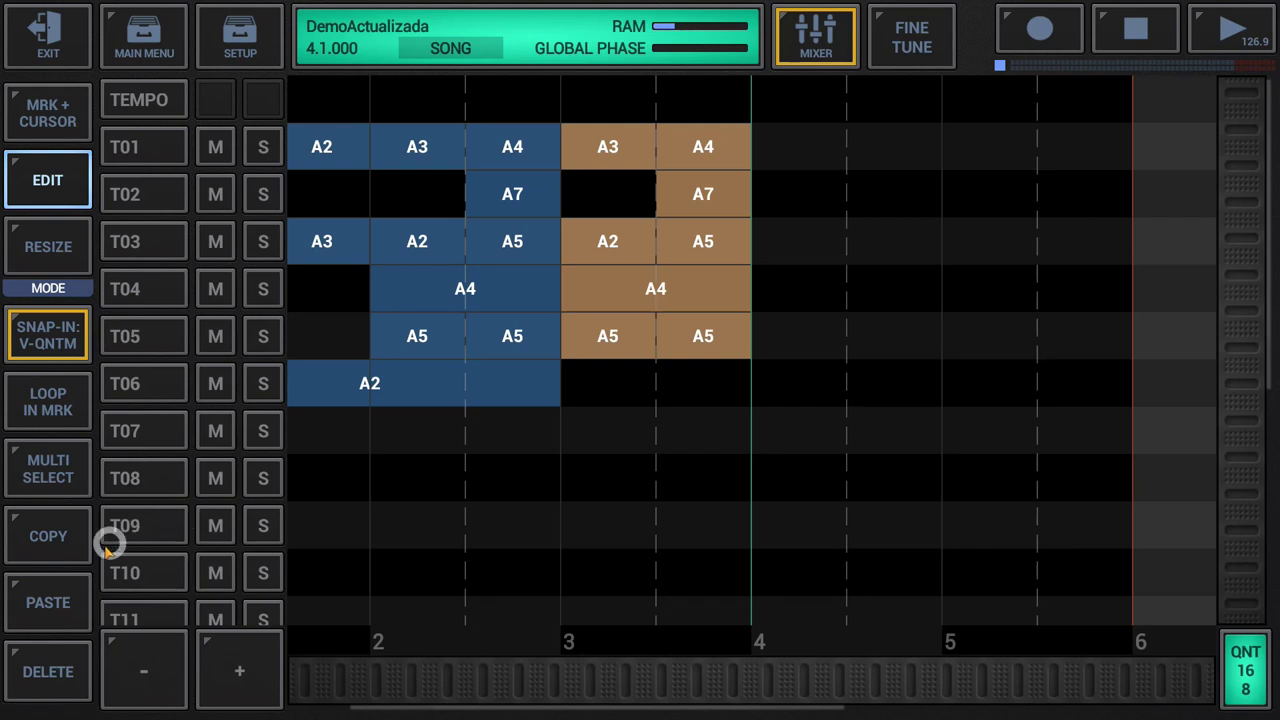
{"action": "left_click", "coordinate": [54, 600]}
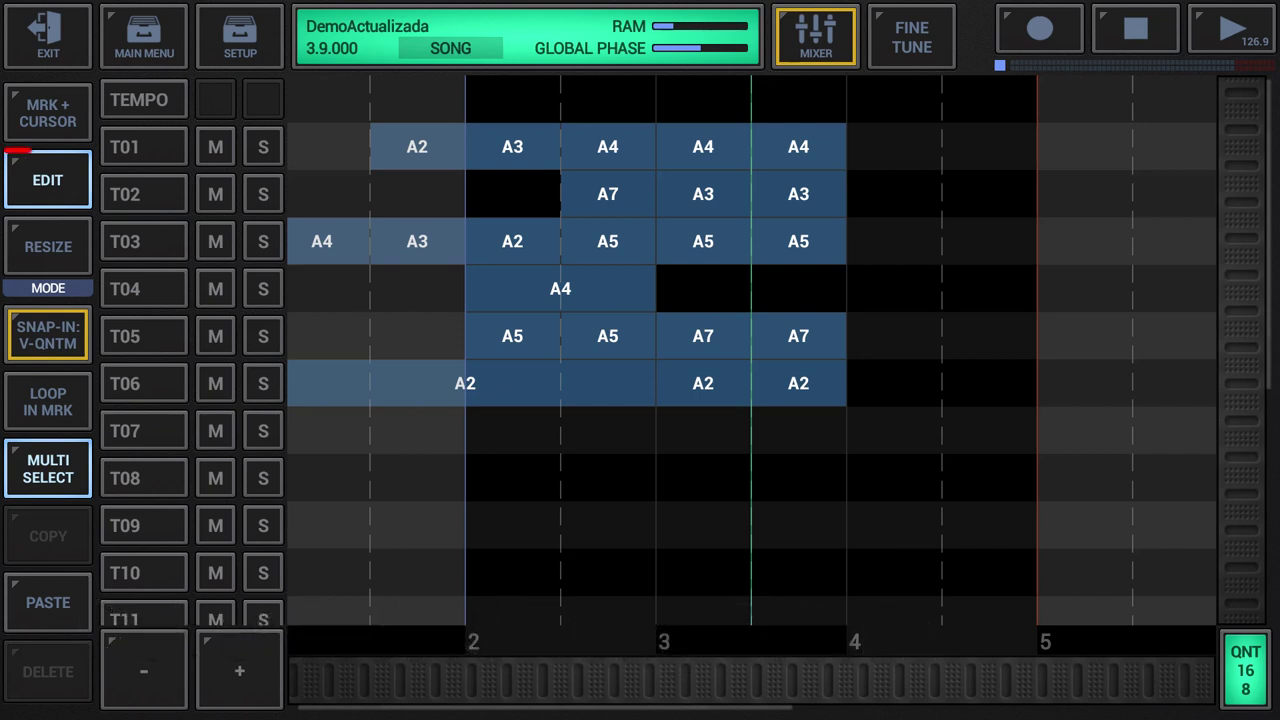
In Edit mode, select A4, A3, A5, A7 and A2 just before bar 4 on T01, T02, T03, T05 and T06, and cut them
{"action": "left_click", "coordinate": [48, 246]}
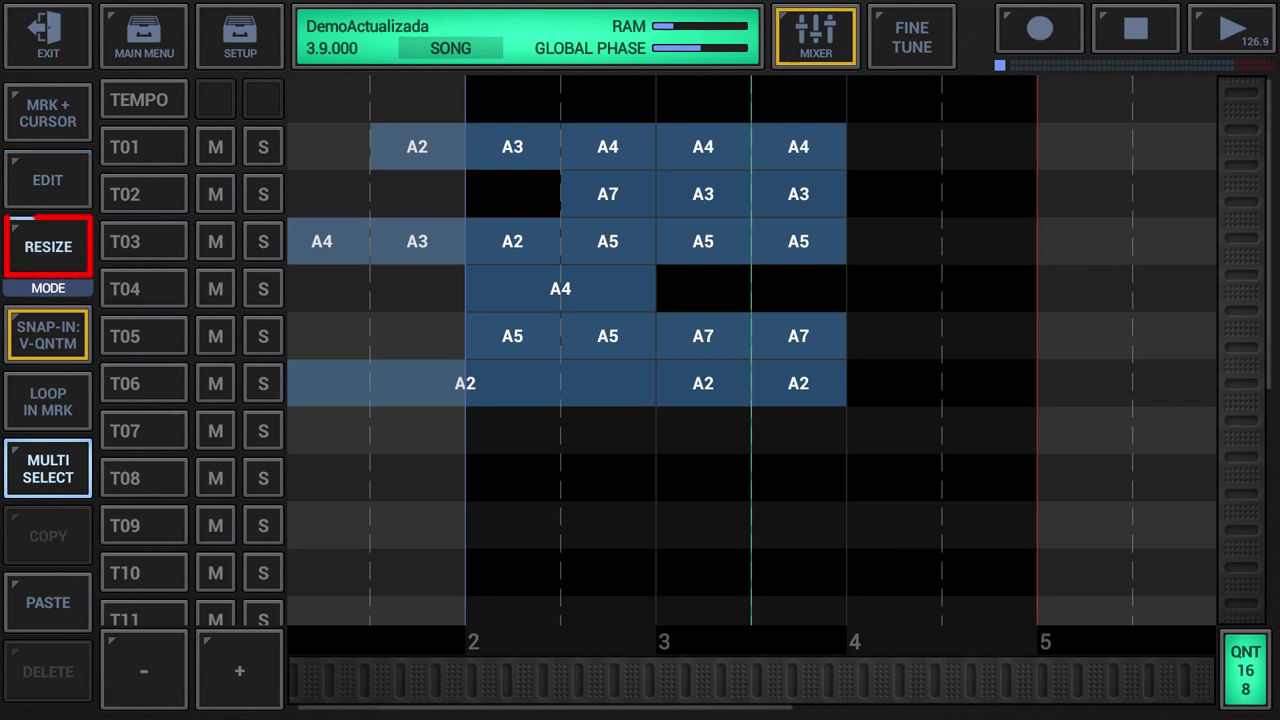
{"action": "left_click", "coordinate": [48, 180]}
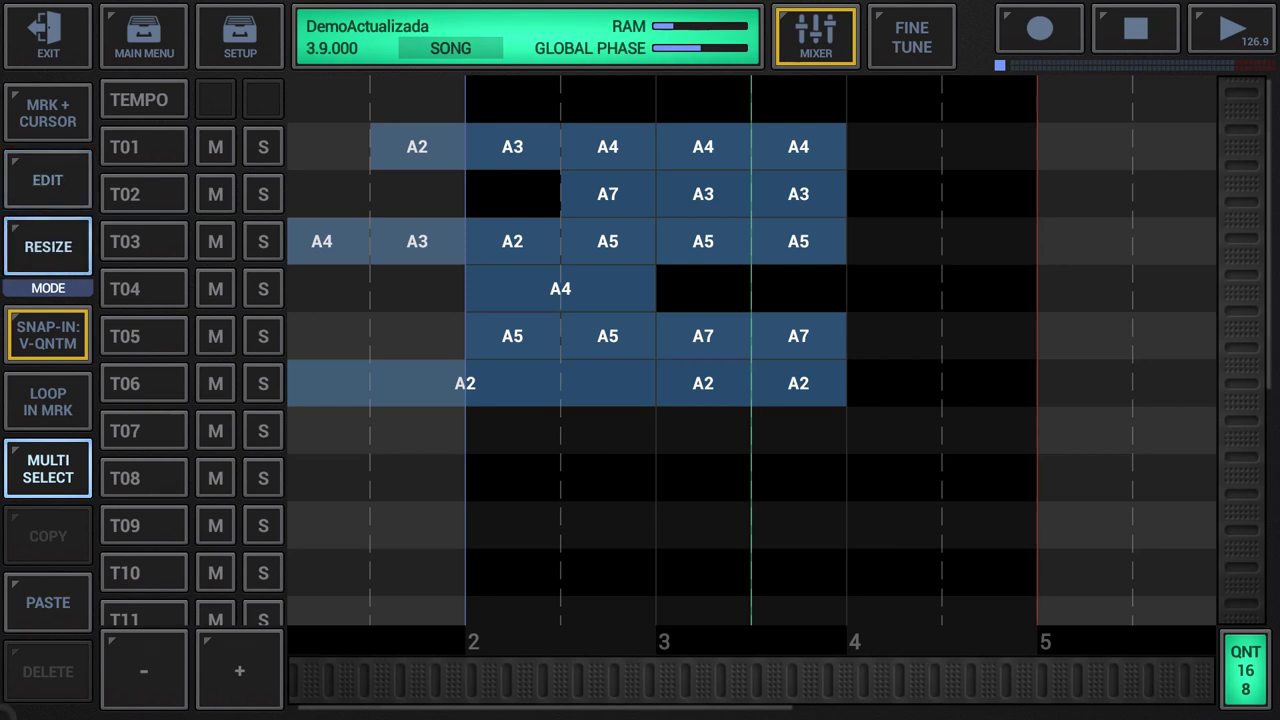
{"action": "left_click", "coordinate": [800, 147]}
{"action": "left_click", "coordinate": [798, 194]}
{"action": "left_click", "coordinate": [797, 243]}
{"action": "left_click", "coordinate": [810, 334]}
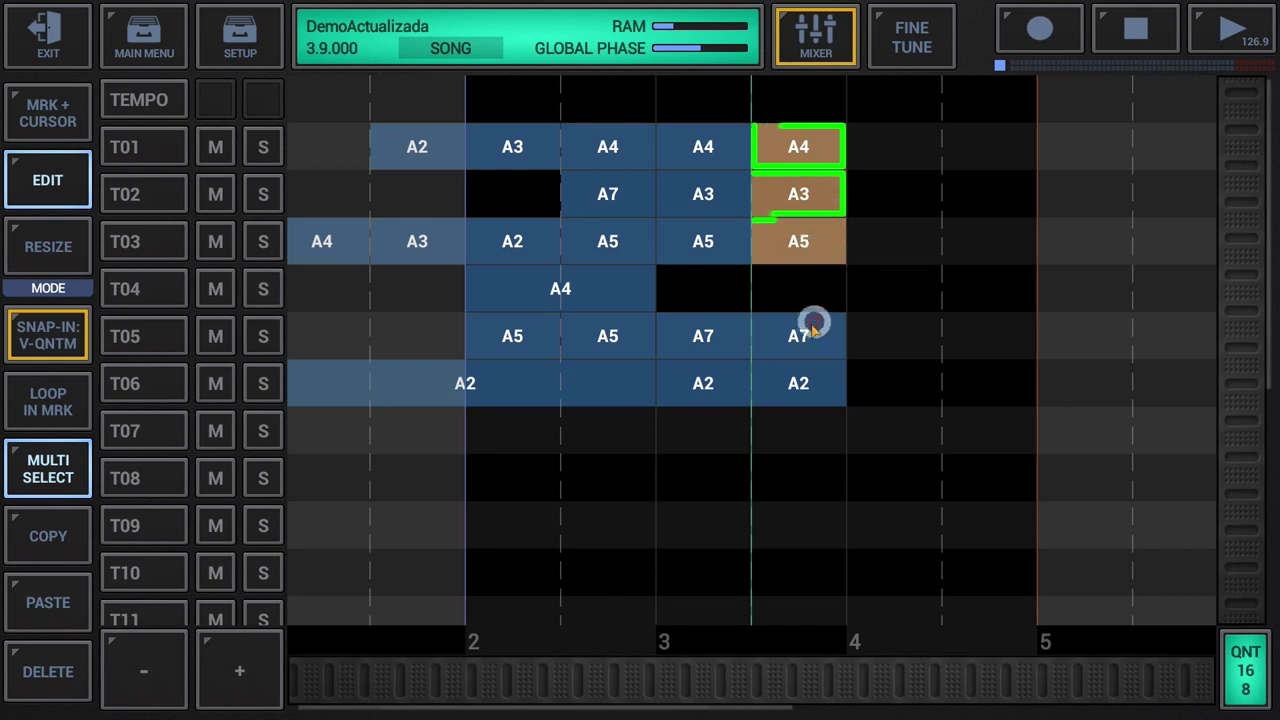
{"action": "left_click", "coordinate": [803, 380]}
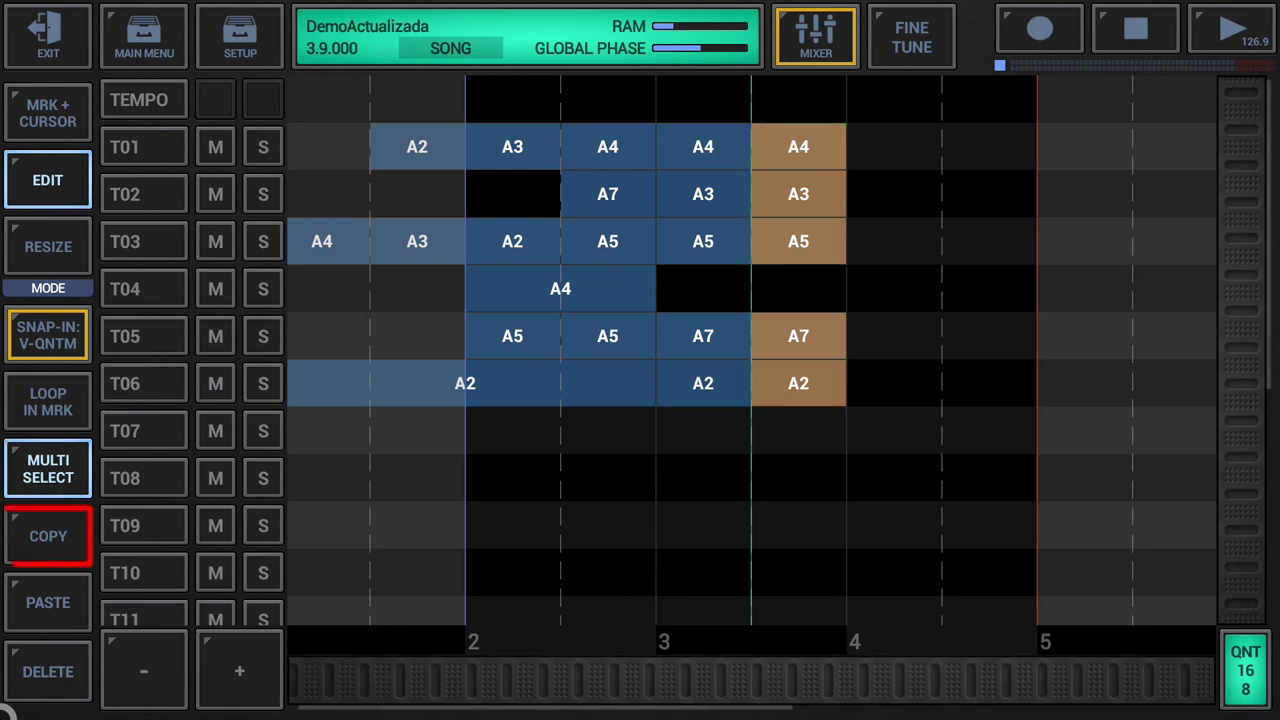
{"action": "left_click", "coordinate": [47, 537]}
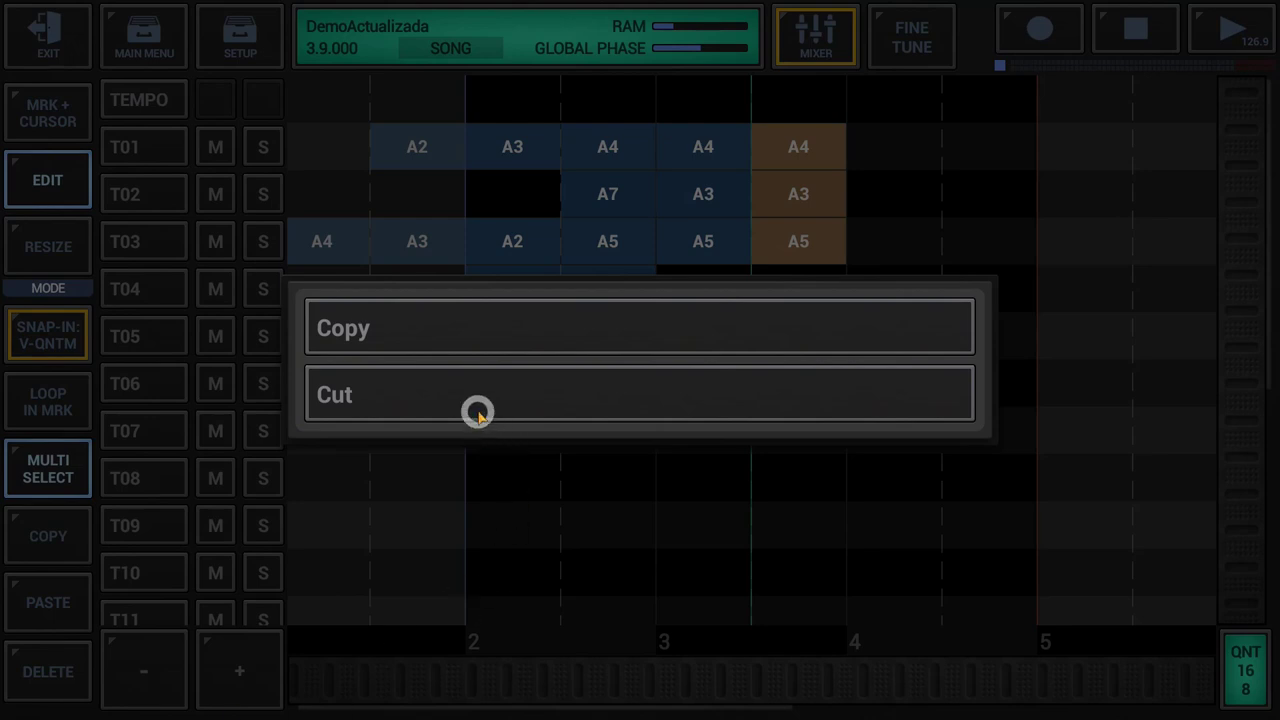
{"action": "left_click", "coordinate": [436, 404]}
{"action": "key", "text": "ctrl+z"}
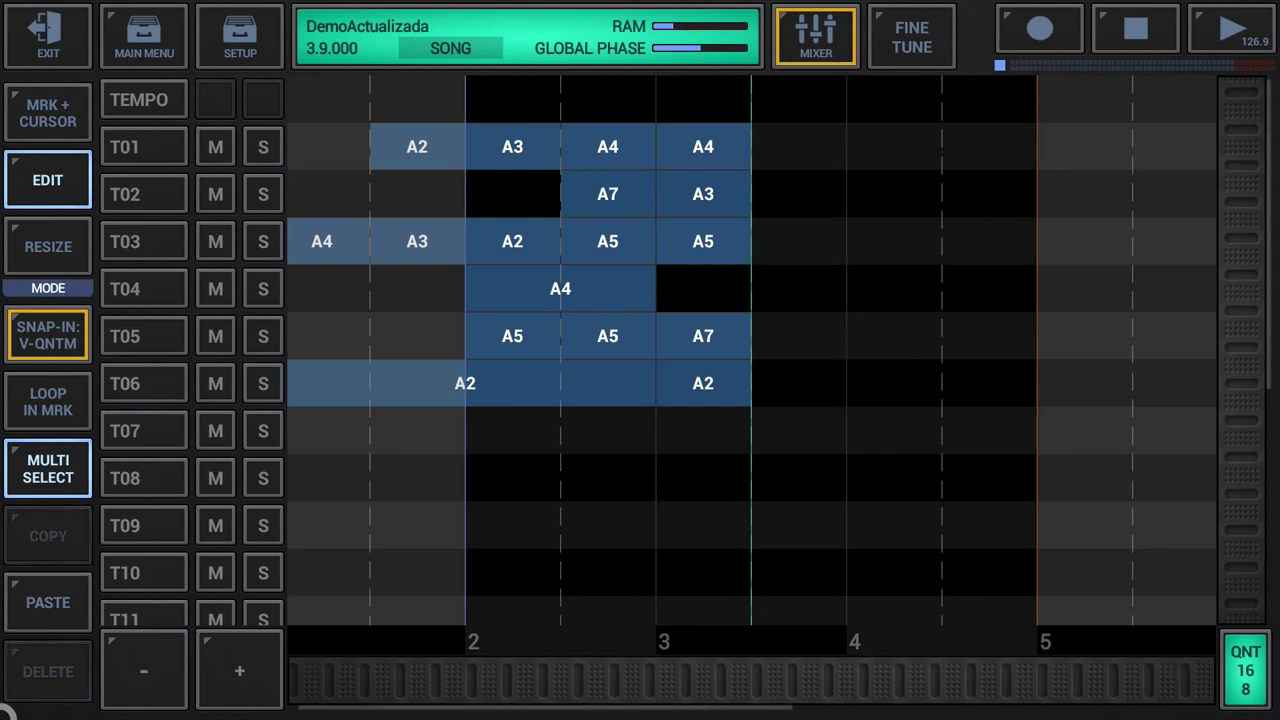
{"action": "left_click", "coordinate": [448, 404]}
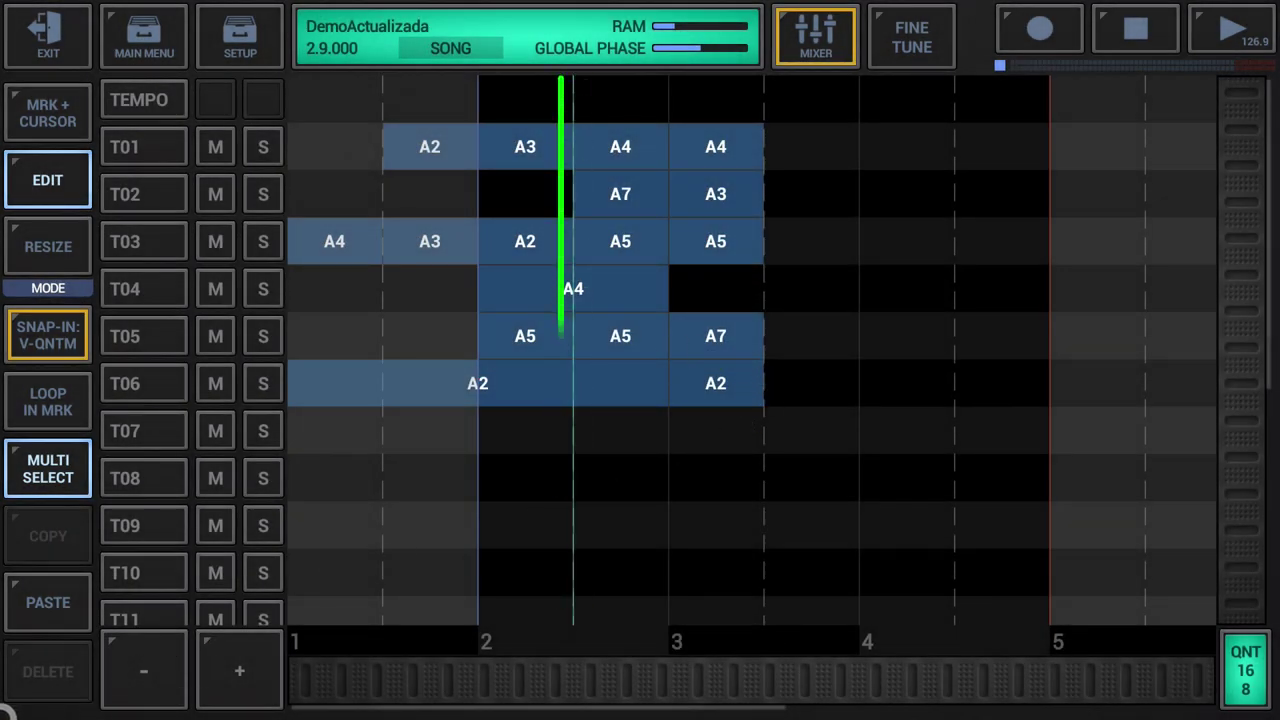
Move the song cursor to 3.9.000, return to Edit mode and paste the cut events there
{"action": "left_click", "coordinate": [50, 118]}
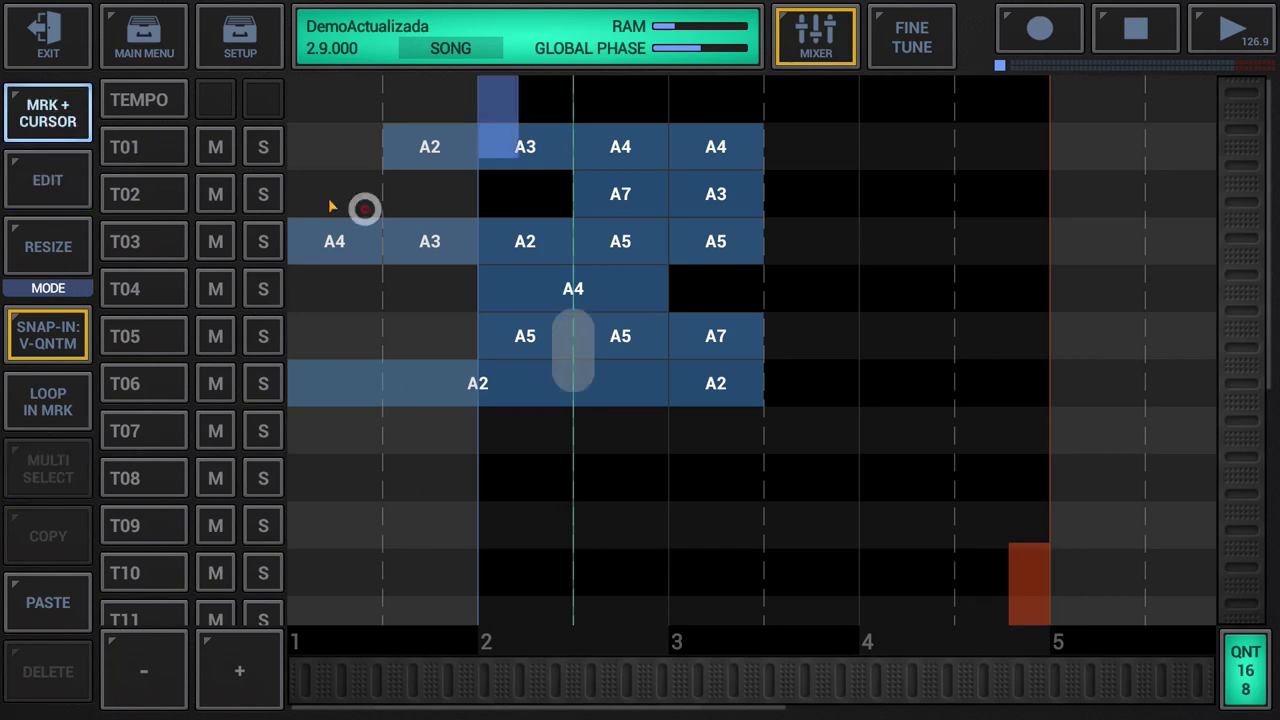
{"action": "left_click_drag", "start_coordinate": [600, 371], "coordinate": [735, 377]}
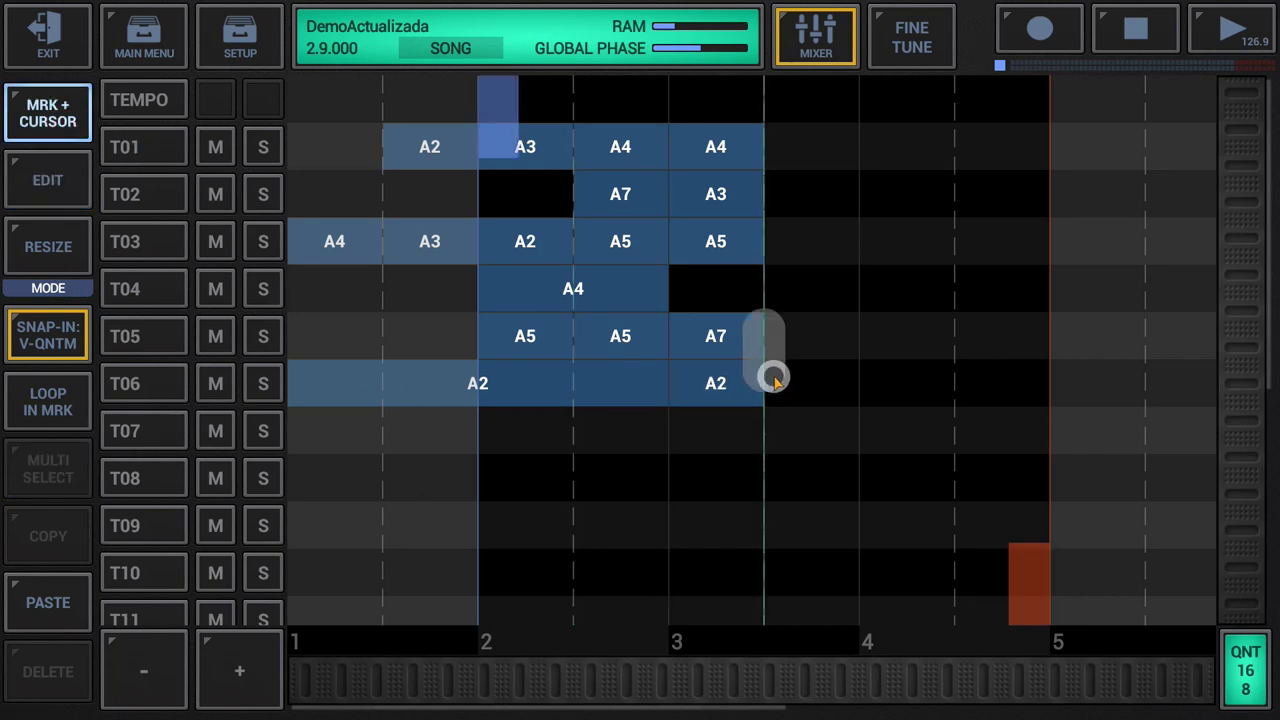
{"action": "left_click", "coordinate": [52, 195]}
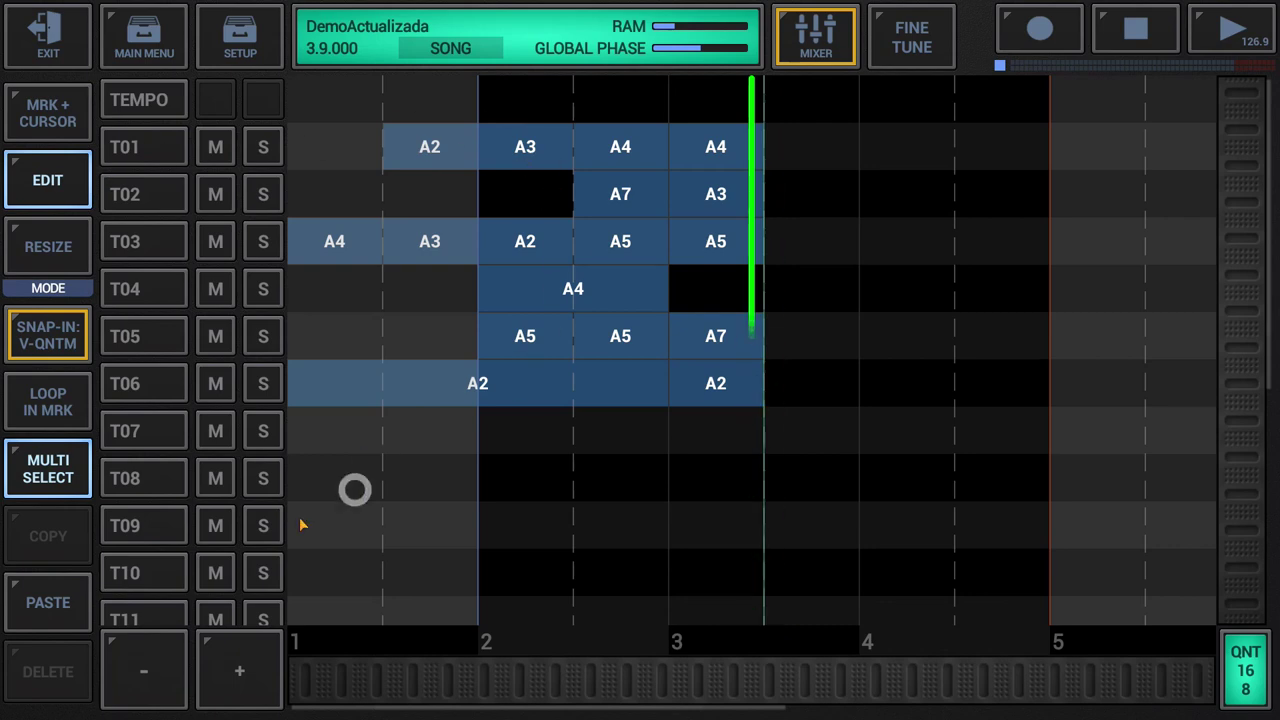
{"action": "left_click", "coordinate": [58, 602]}
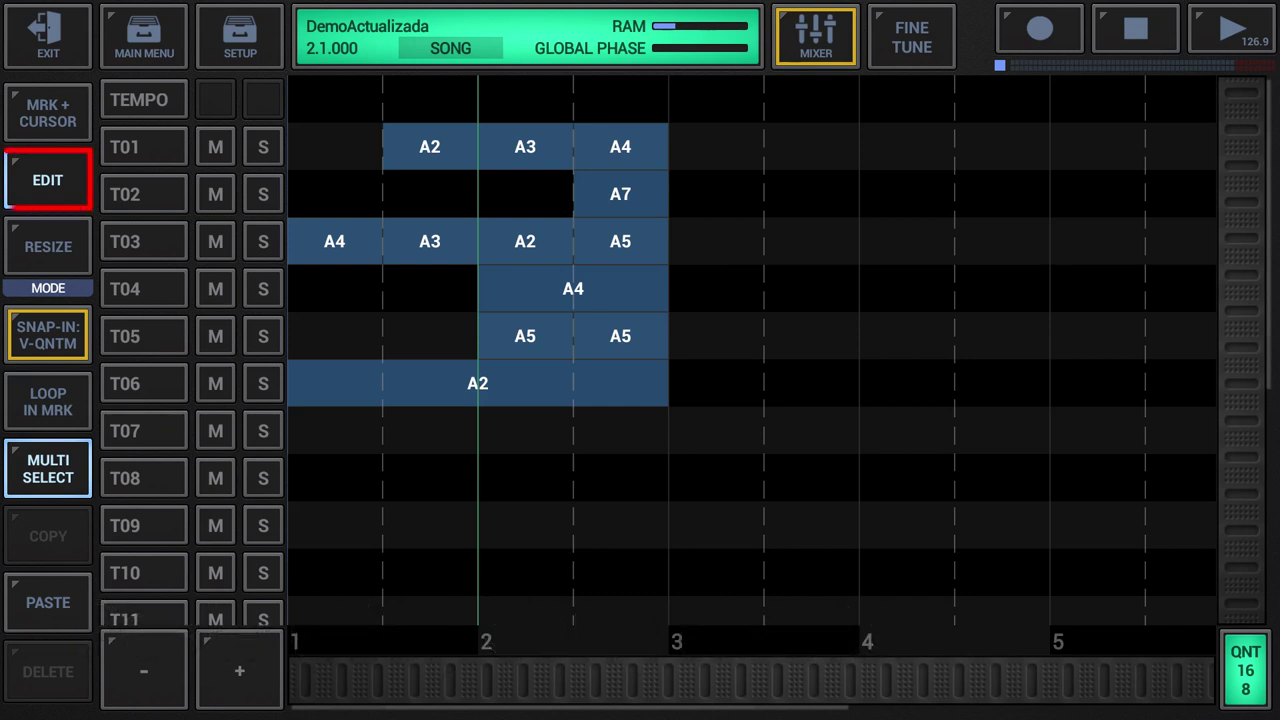
In Edit mode, select A4, A7, A5 and A5 just before bar 3 on T01, T02, T03 and T05, copy them and paste at bar 3
{"action": "left_click", "coordinate": [48, 246]}
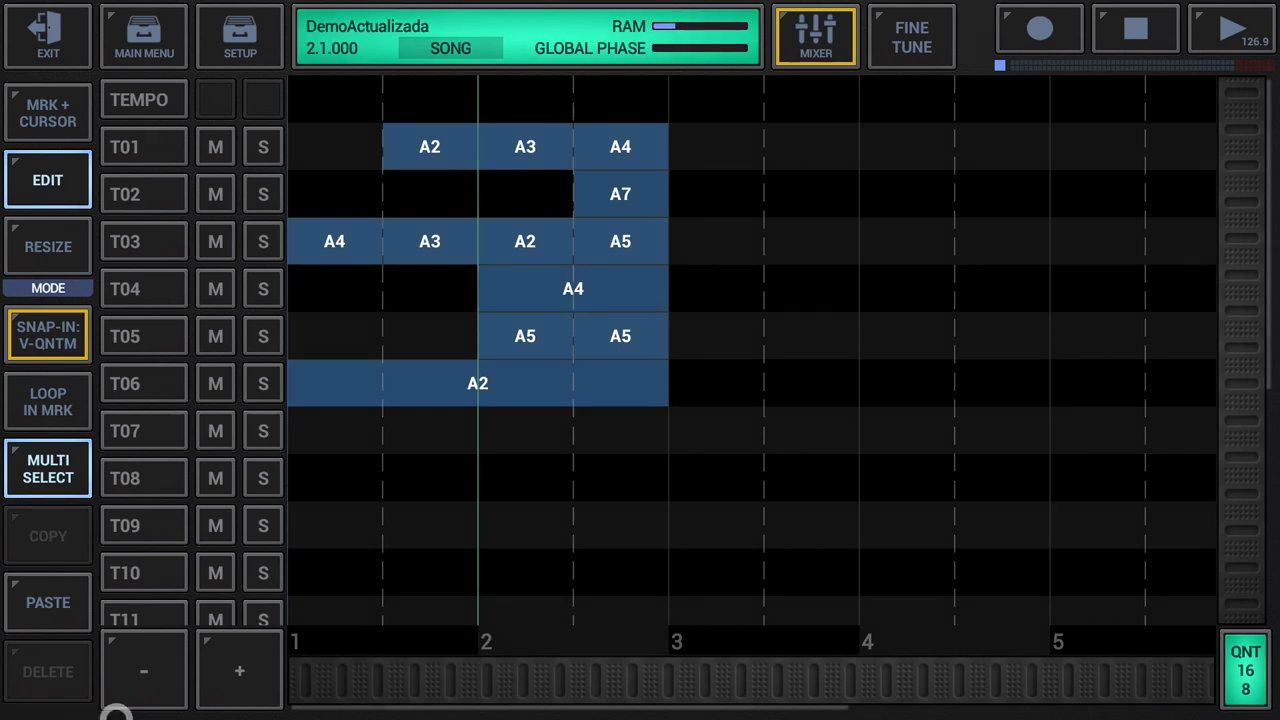
{"action": "left_click", "coordinate": [636, 152]}
{"action": "left_click", "coordinate": [645, 196]}
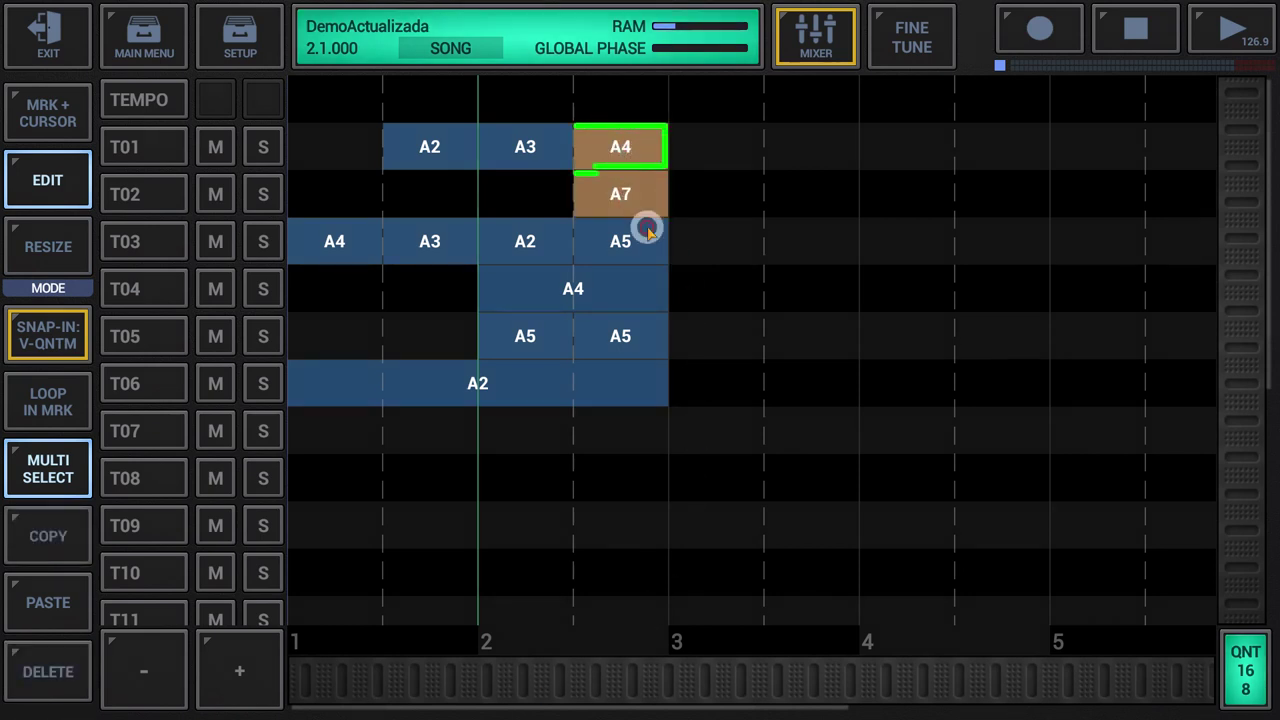
{"action": "left_click", "coordinate": [647, 232]}
{"action": "left_click", "coordinate": [617, 334]}
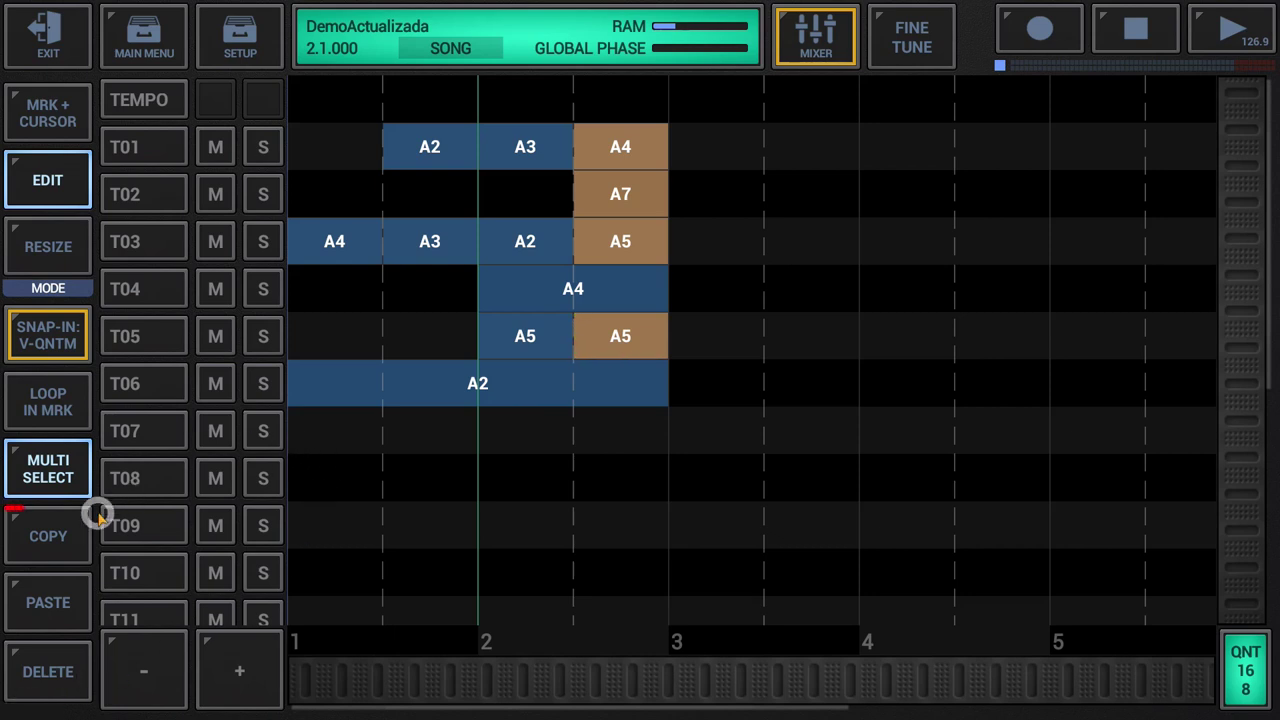
{"action": "left_click", "coordinate": [48, 536]}
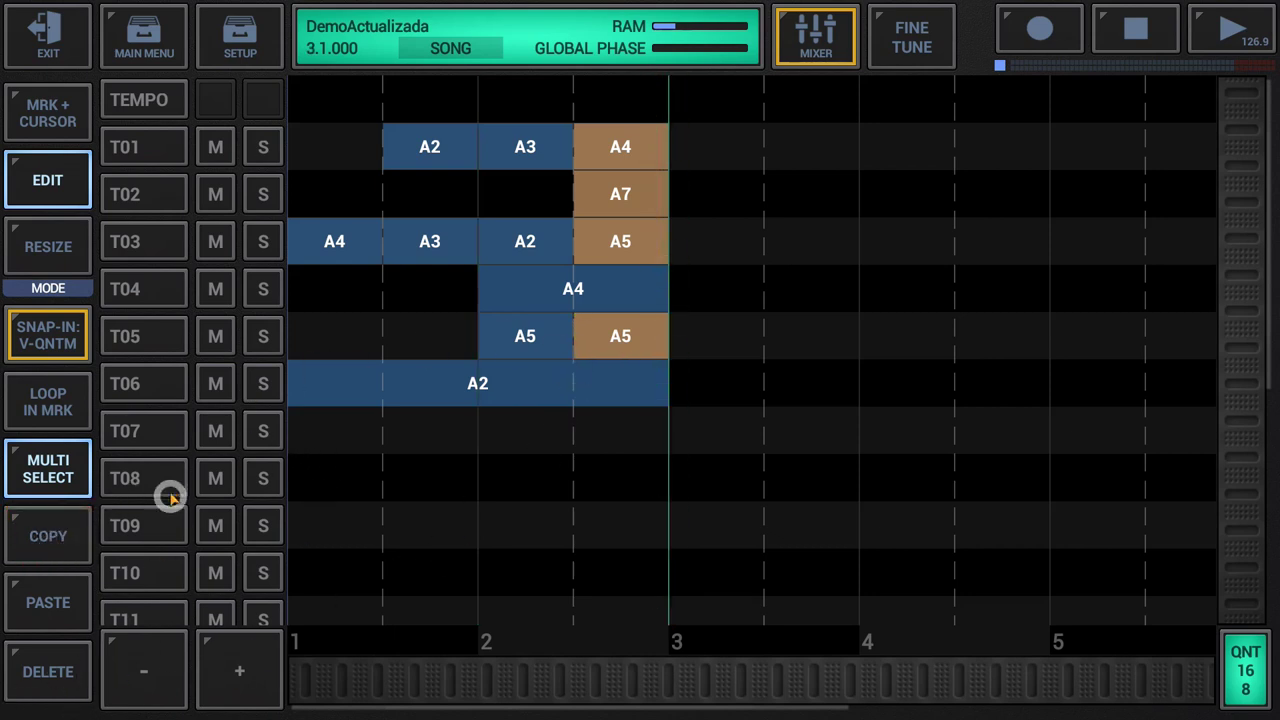
{"action": "left_click", "coordinate": [48, 602]}
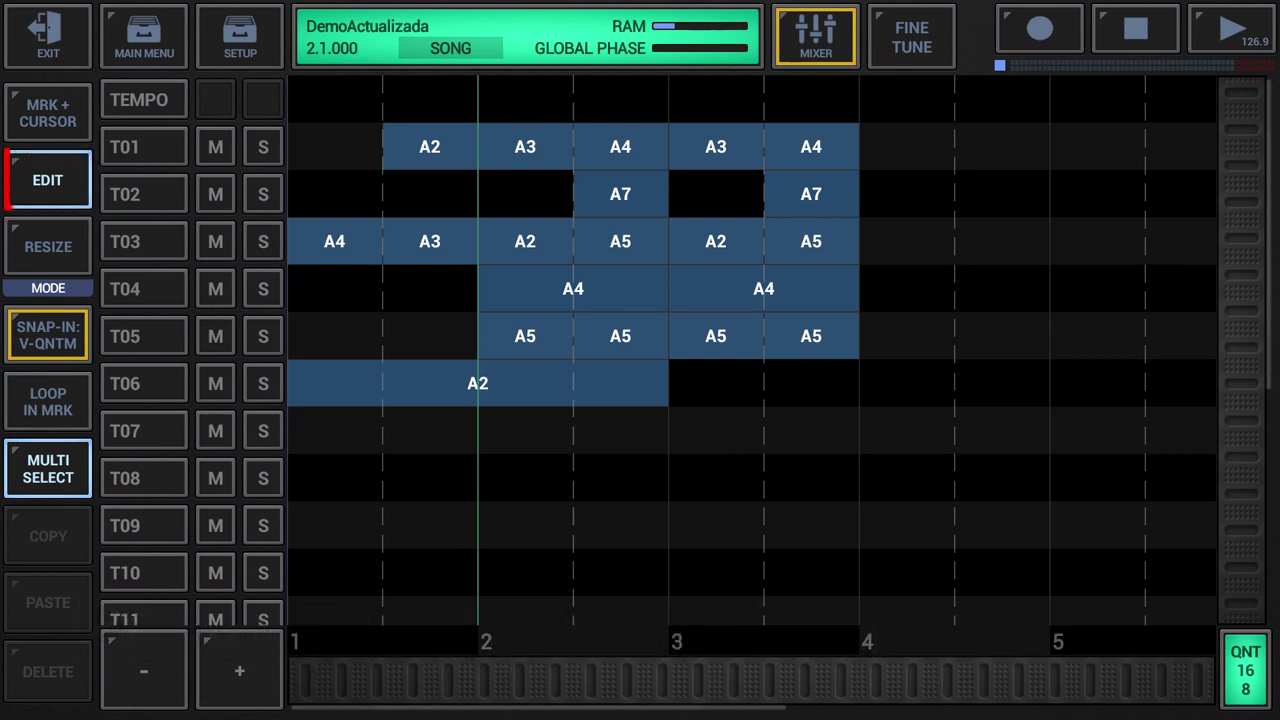
Select A2 and A5 on T03, A4 on T04 and both A5 events on T05 in bar 2, copy them and apply Paste Insert at bar 3
{"action": "left_click", "coordinate": [48, 246]}
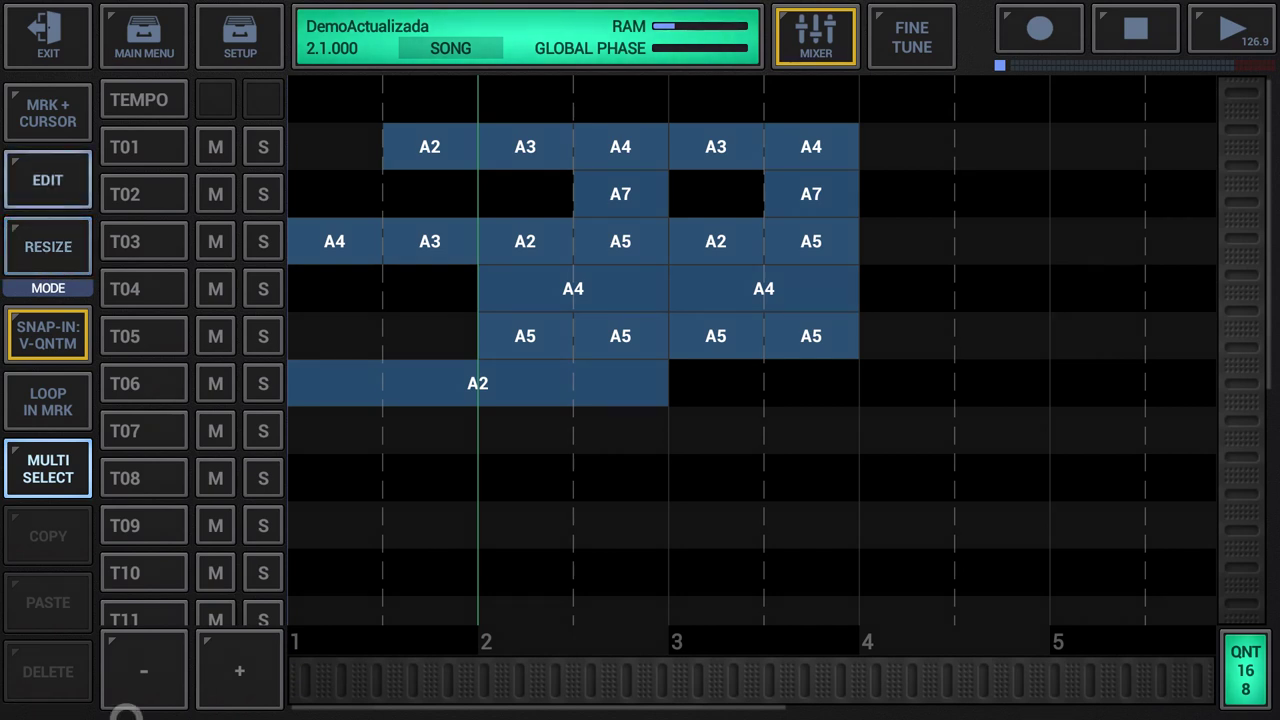
{"action": "left_click", "coordinate": [545, 240]}
{"action": "left_click", "coordinate": [628, 238]}
{"action": "left_click", "coordinate": [594, 277]}
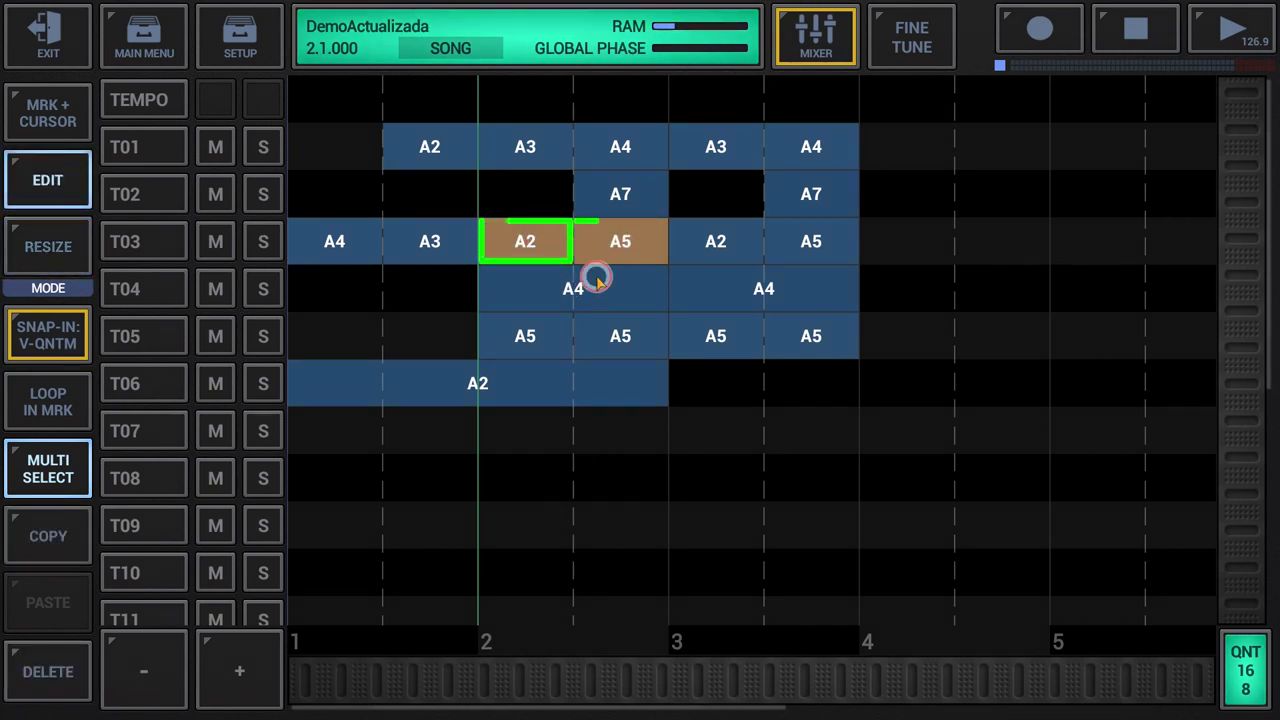
{"action": "left_click", "coordinate": [529, 337]}
{"action": "left_click", "coordinate": [617, 336]}
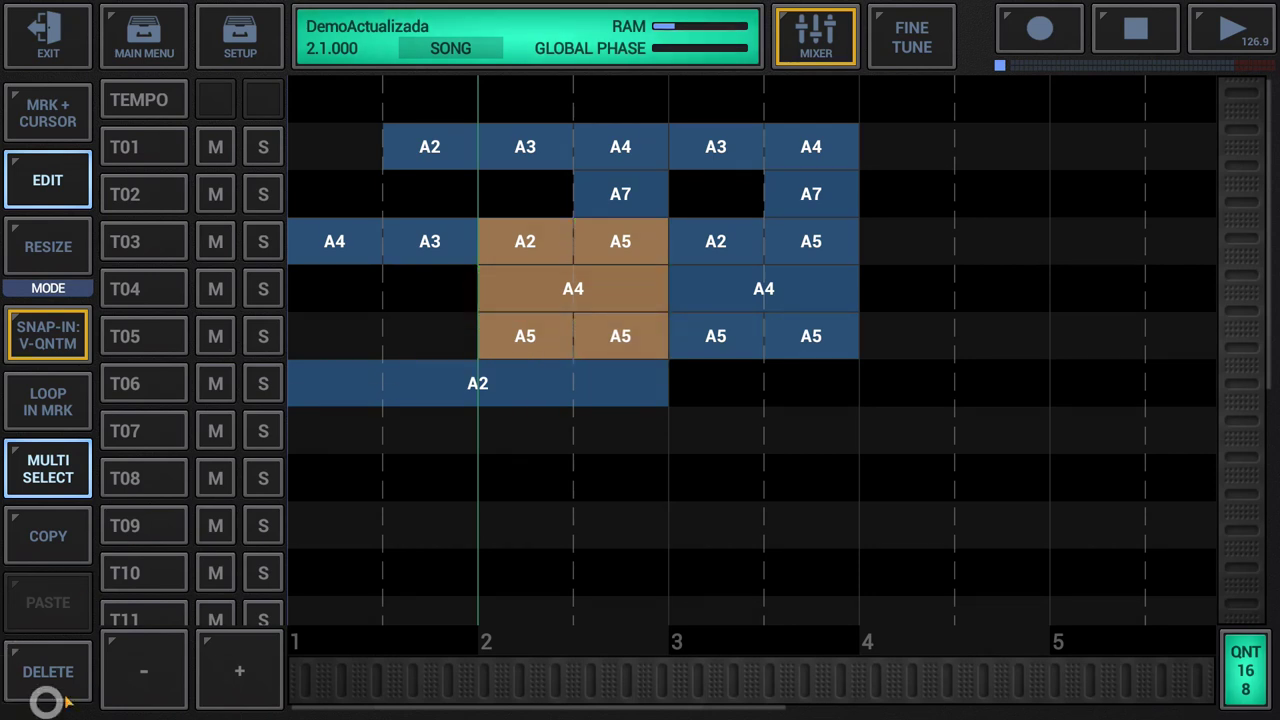
{"action": "left_click", "coordinate": [47, 534]}
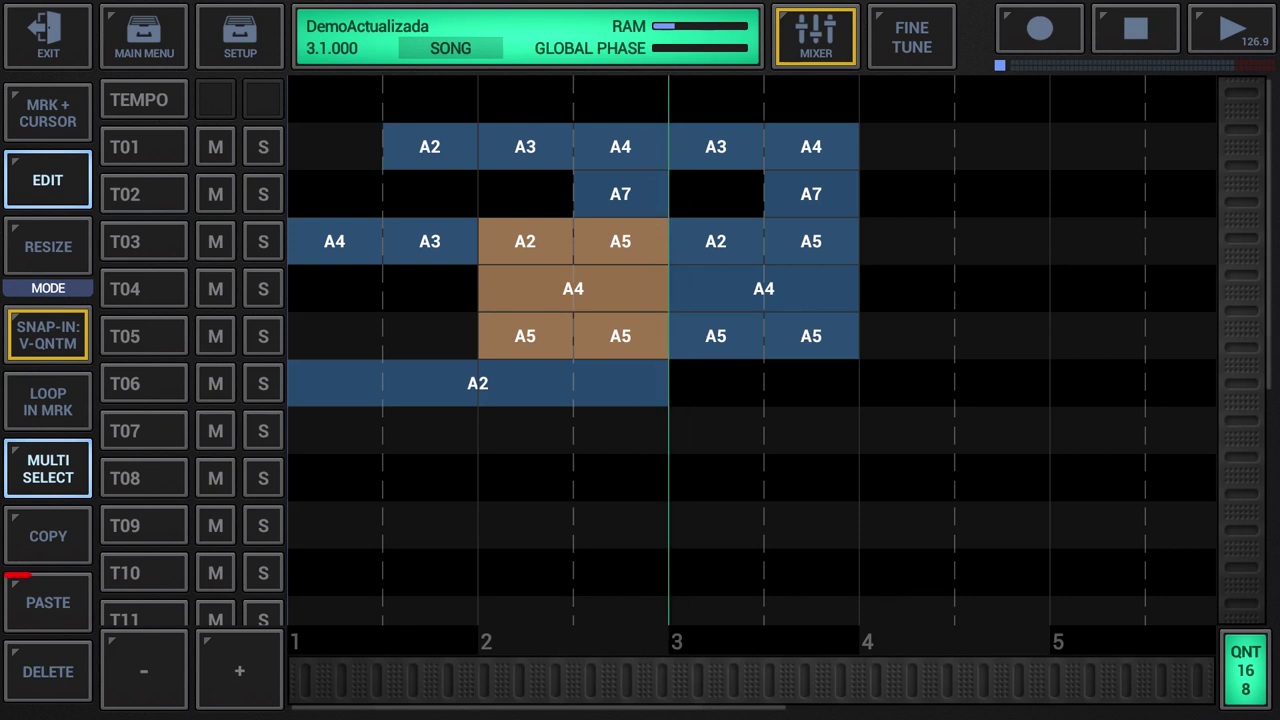
{"action": "left_click", "coordinate": [70, 590]}
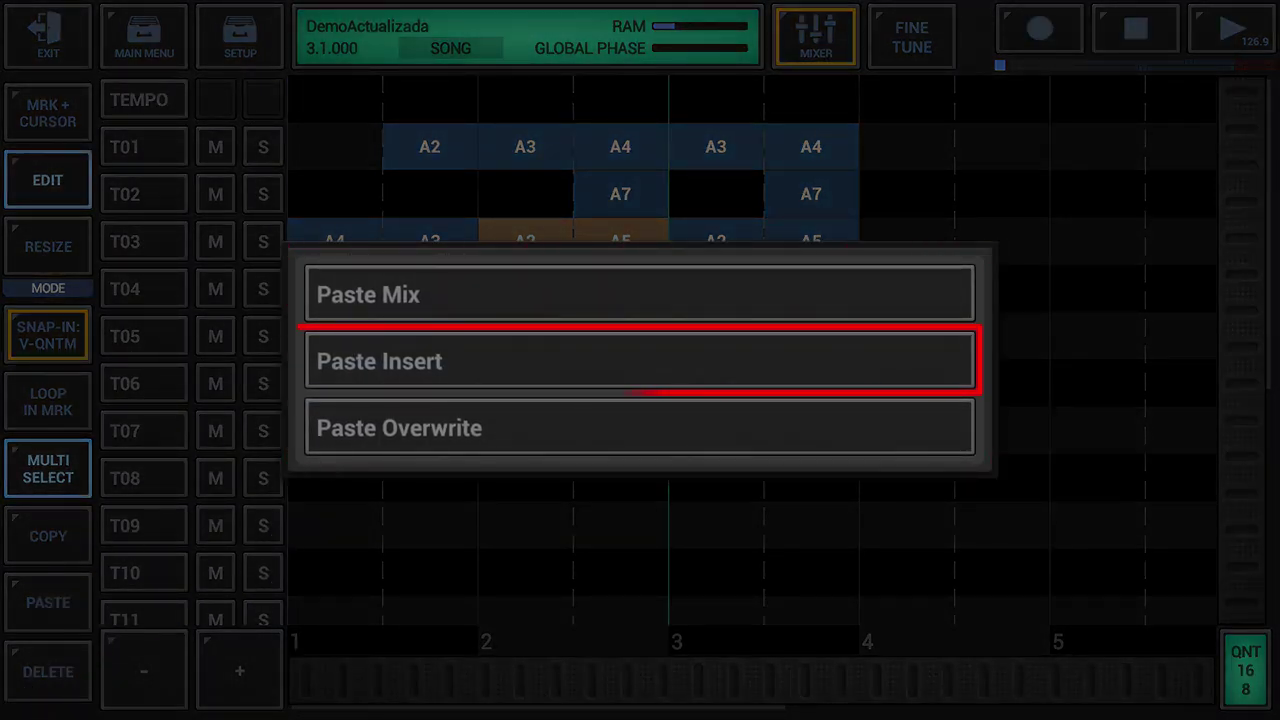
{"action": "left_click", "coordinate": [566, 357]}
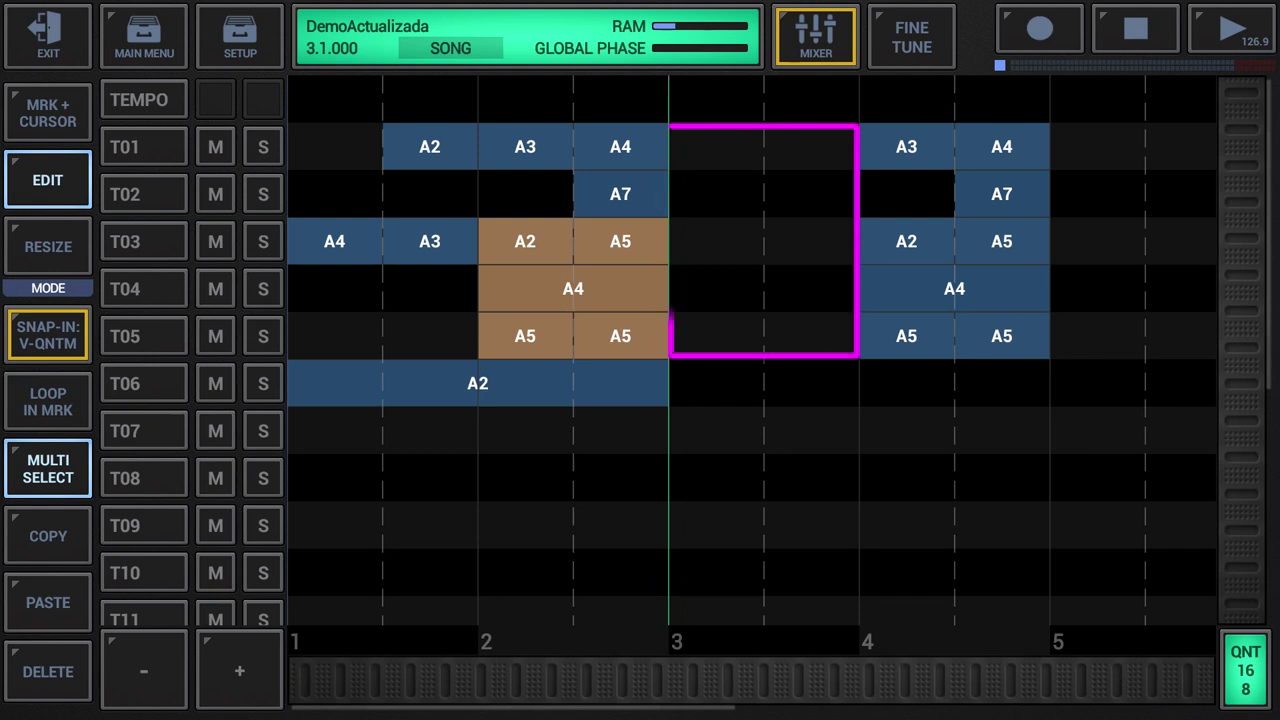
{"action": "left_click", "coordinate": [763, 288]}
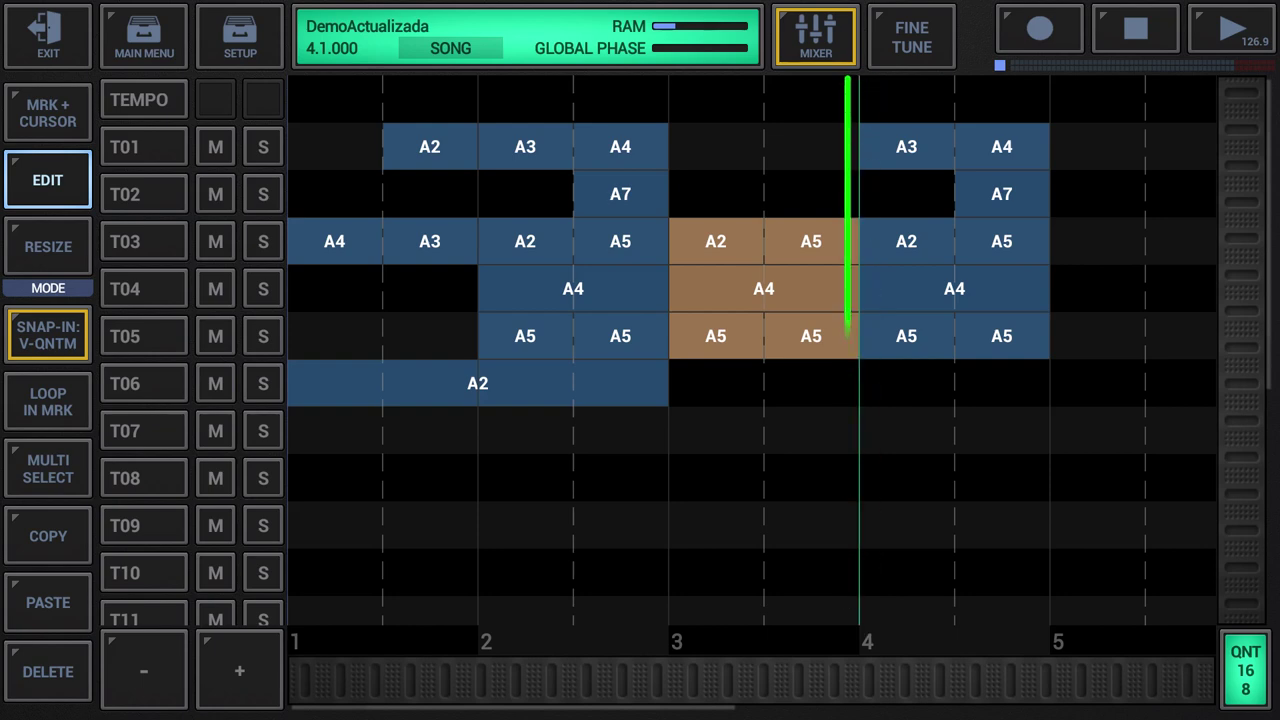
Repeat Paste Insert with the copied T03 to T05 events at bar 4 and at bar 5
{"action": "left_click", "coordinate": [45, 602]}
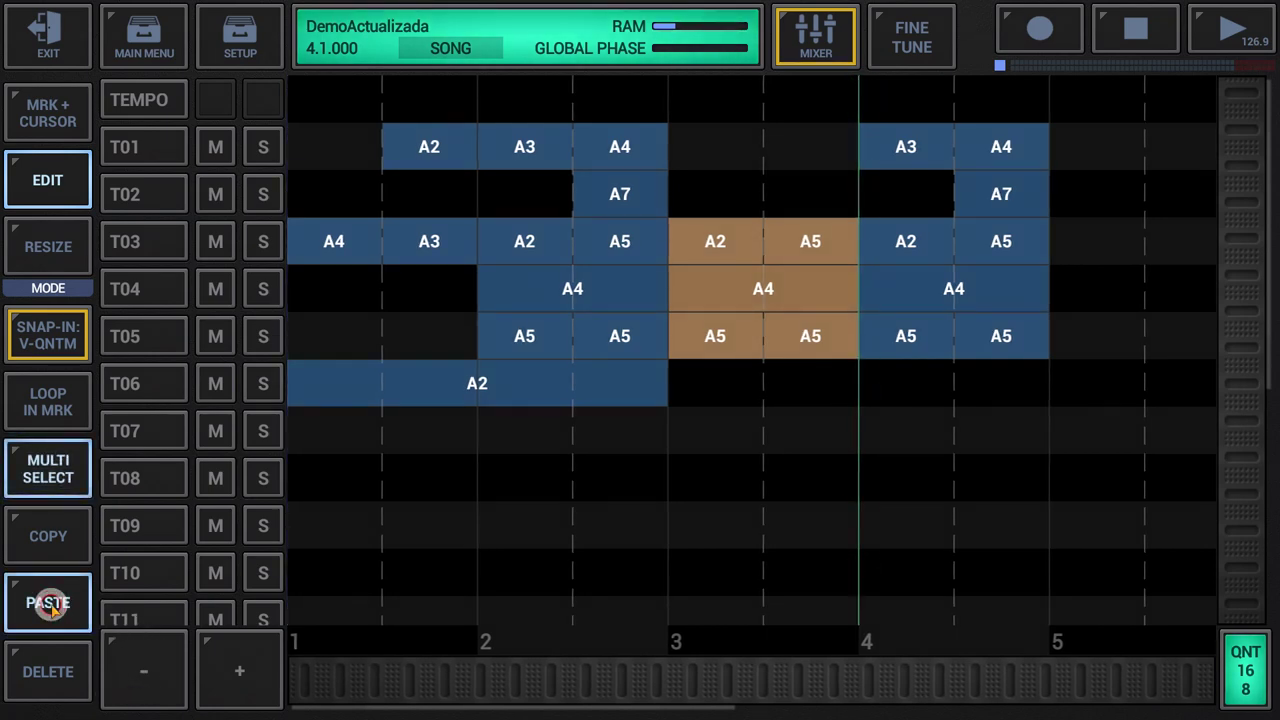
{"action": "left_click", "coordinate": [457, 366]}
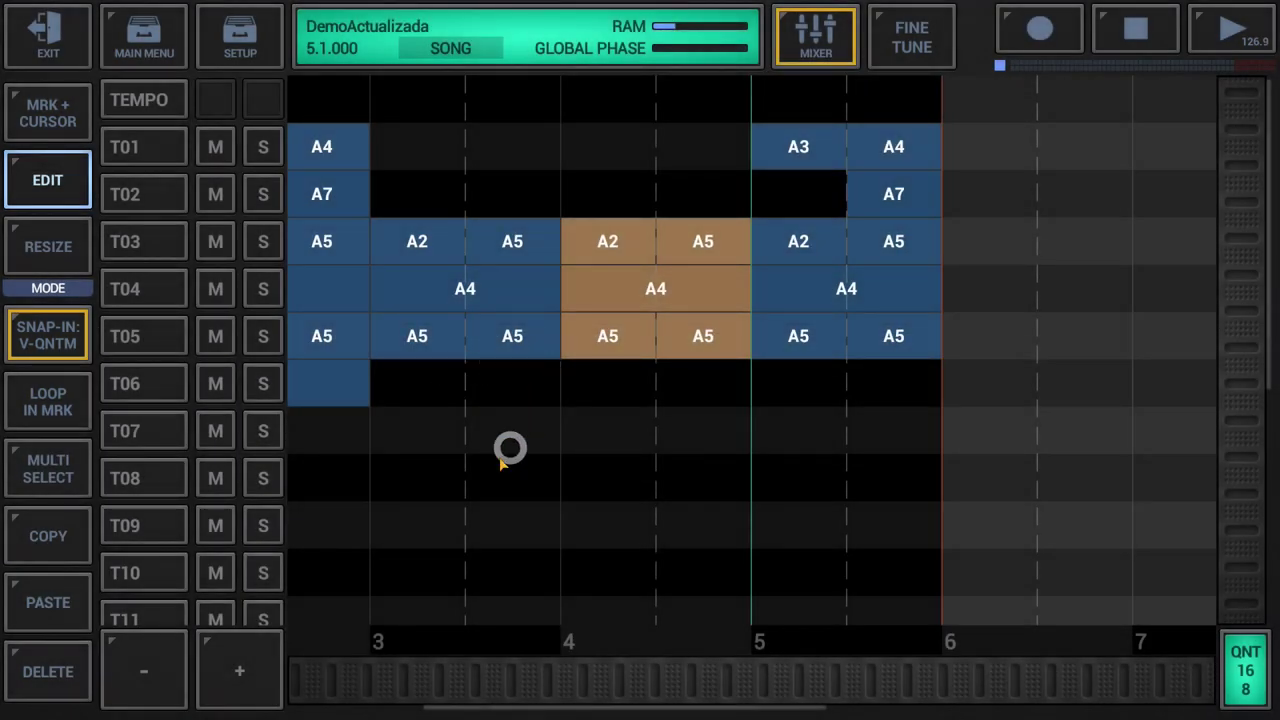
{"action": "left_click", "coordinate": [58, 600]}
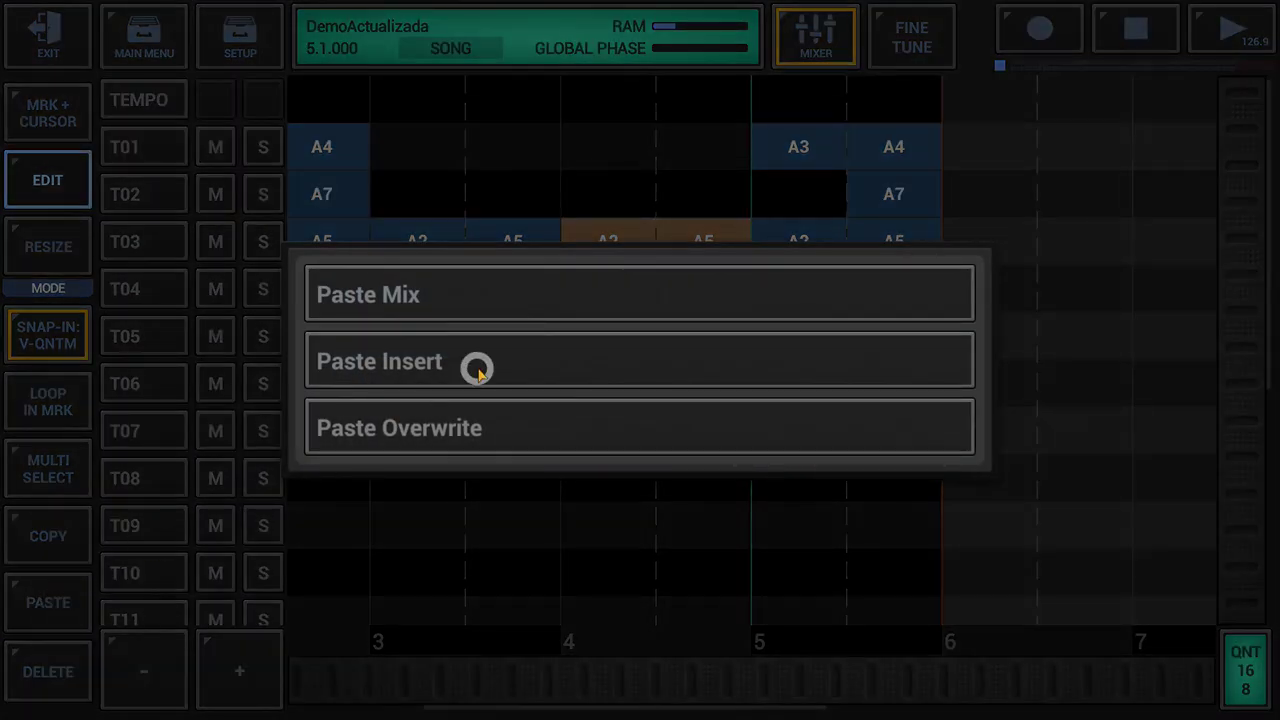
{"action": "left_click", "coordinate": [478, 369]}
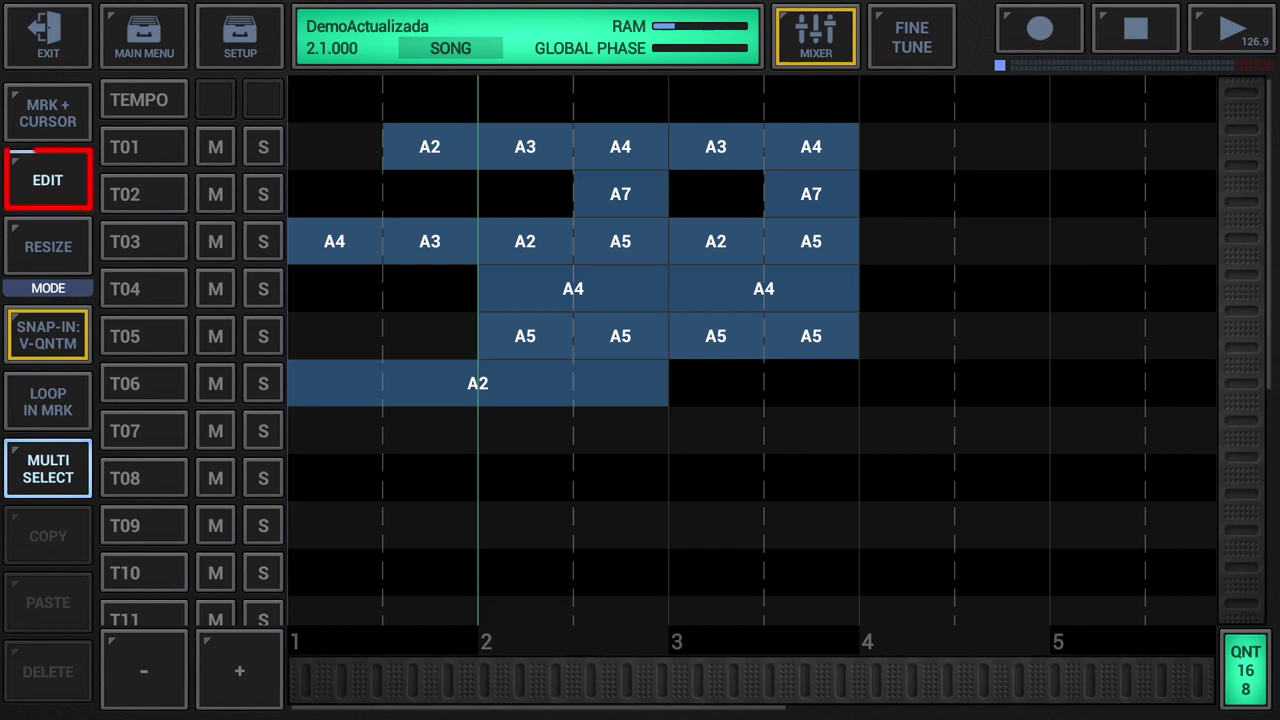
In Edit mode, select A4, A7 and A5 on T01 to T03 just before bar 3, copy them and apply Paste Overwrite at bar 3
{"action": "left_click", "coordinate": [48, 246]}
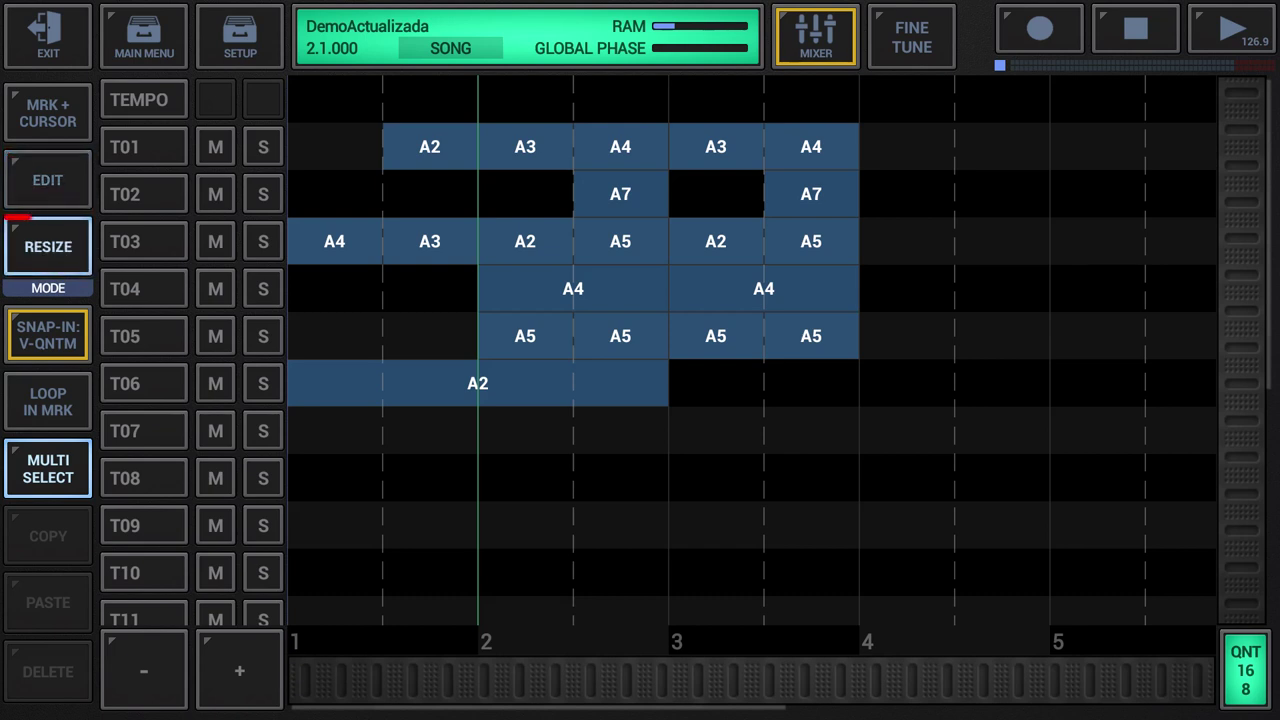
{"action": "left_click", "coordinate": [48, 180]}
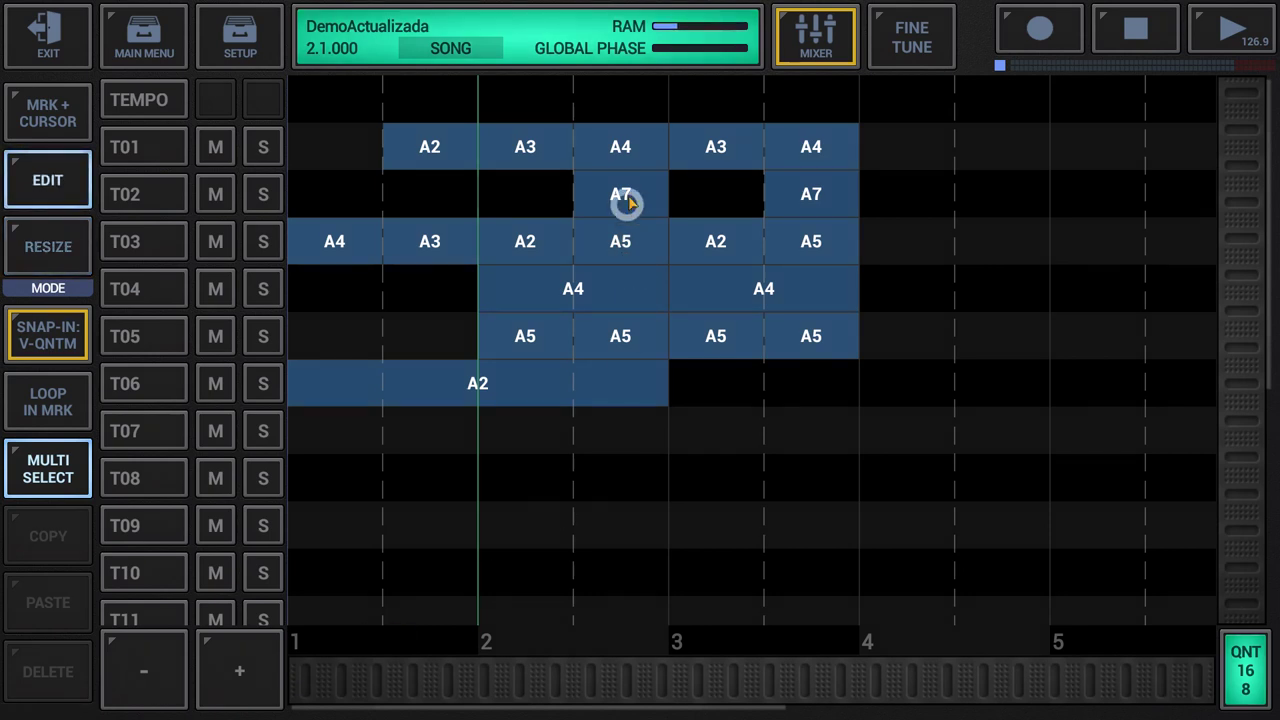
{"action": "left_click_drag", "start_coordinate": [620, 147], "coordinate": [638, 245]}
{"action": "left_click", "coordinate": [557, 500]}
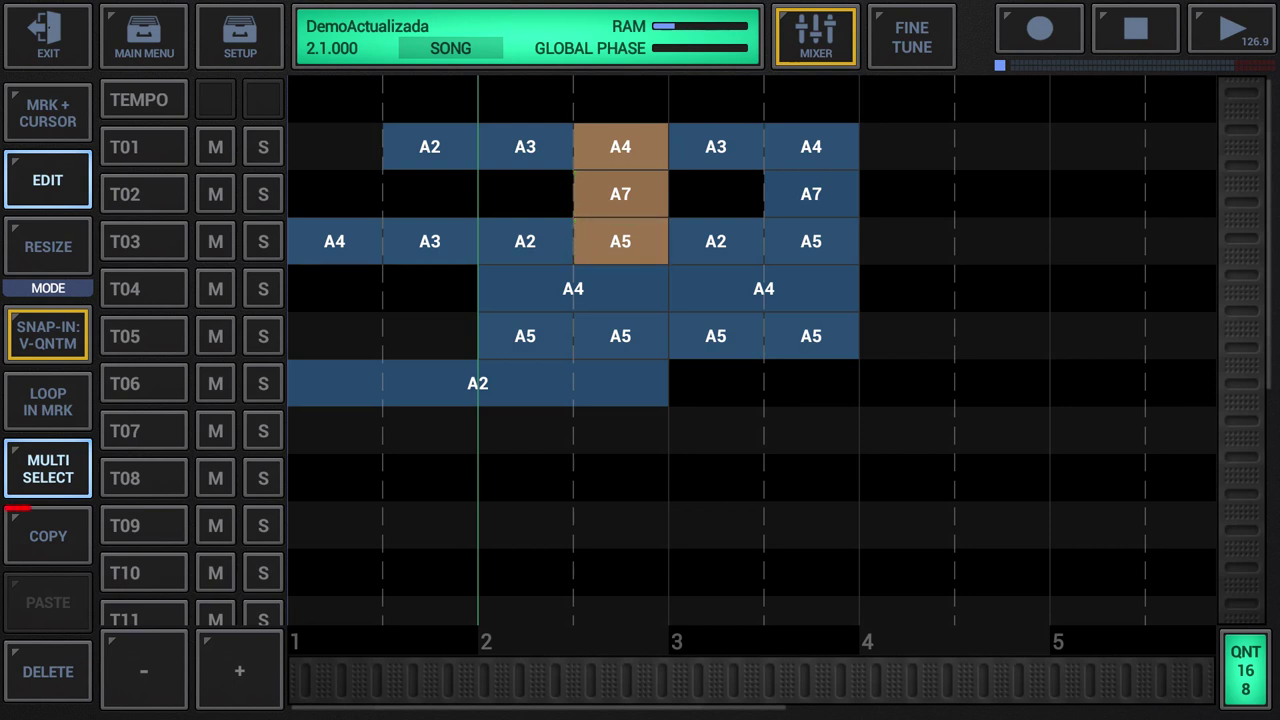
{"action": "left_click", "coordinate": [42, 531]}
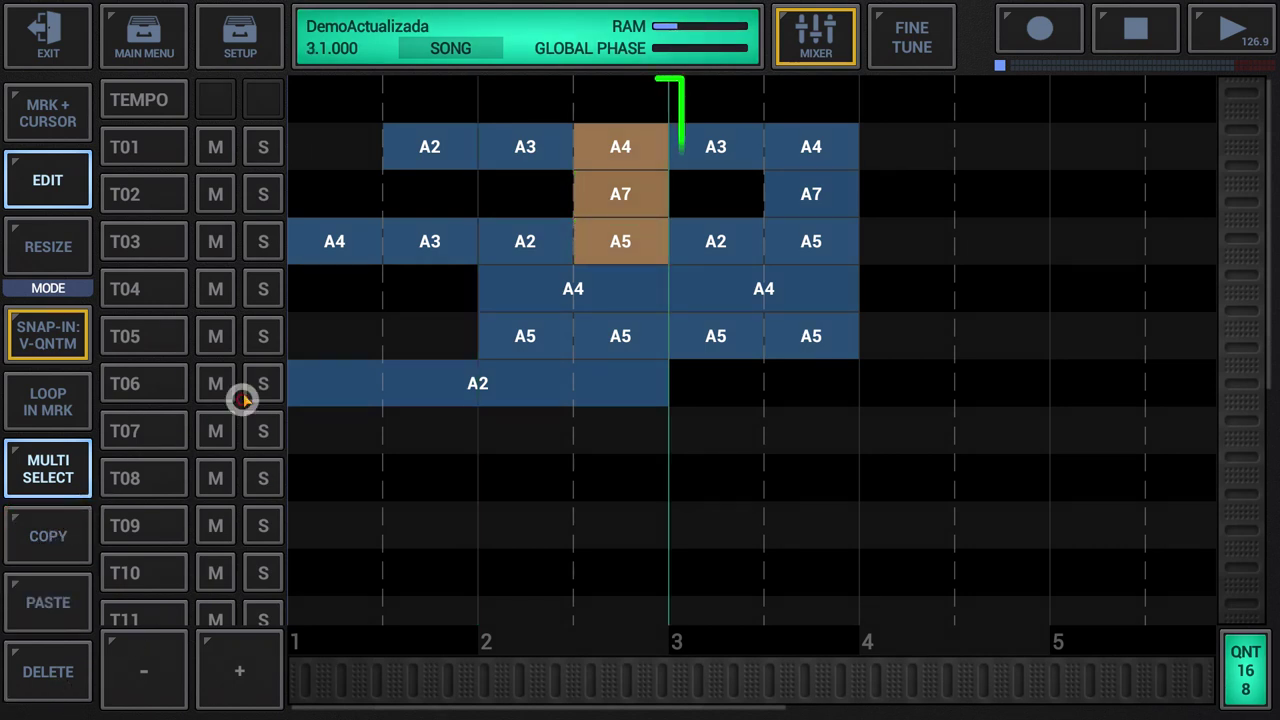
{"action": "left_click", "coordinate": [143, 663]}
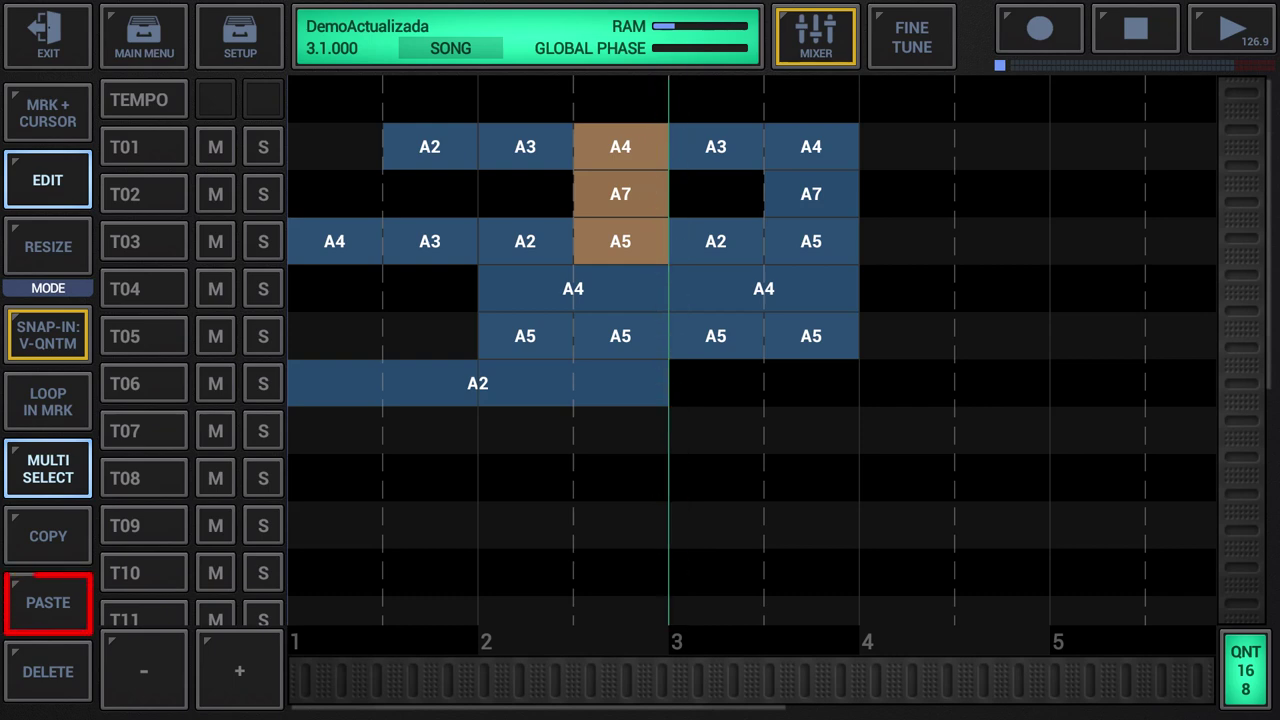
{"action": "left_click", "coordinate": [55, 602]}
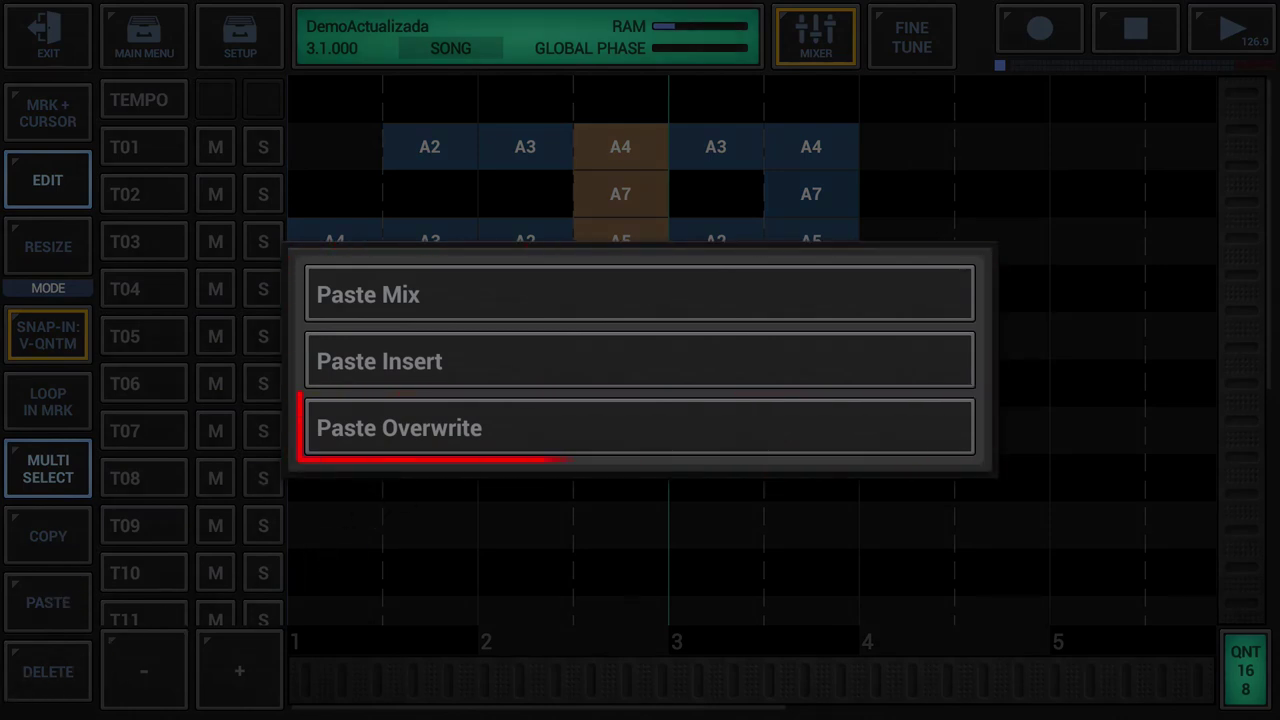
{"action": "left_click", "coordinate": [511, 440]}
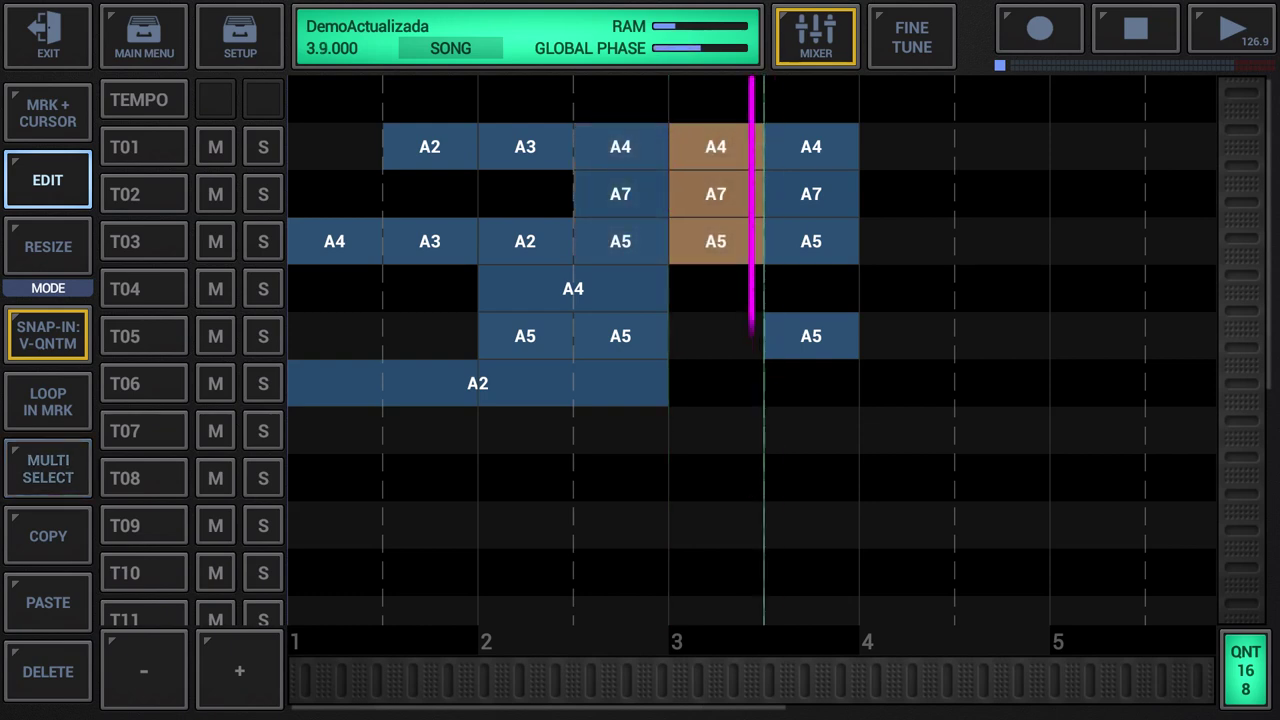
Repeat Paste Overwrite with the copied T01 to T03 events at 3.9.000 and at 4.1.000
{"action": "left_click", "coordinate": [48, 602]}
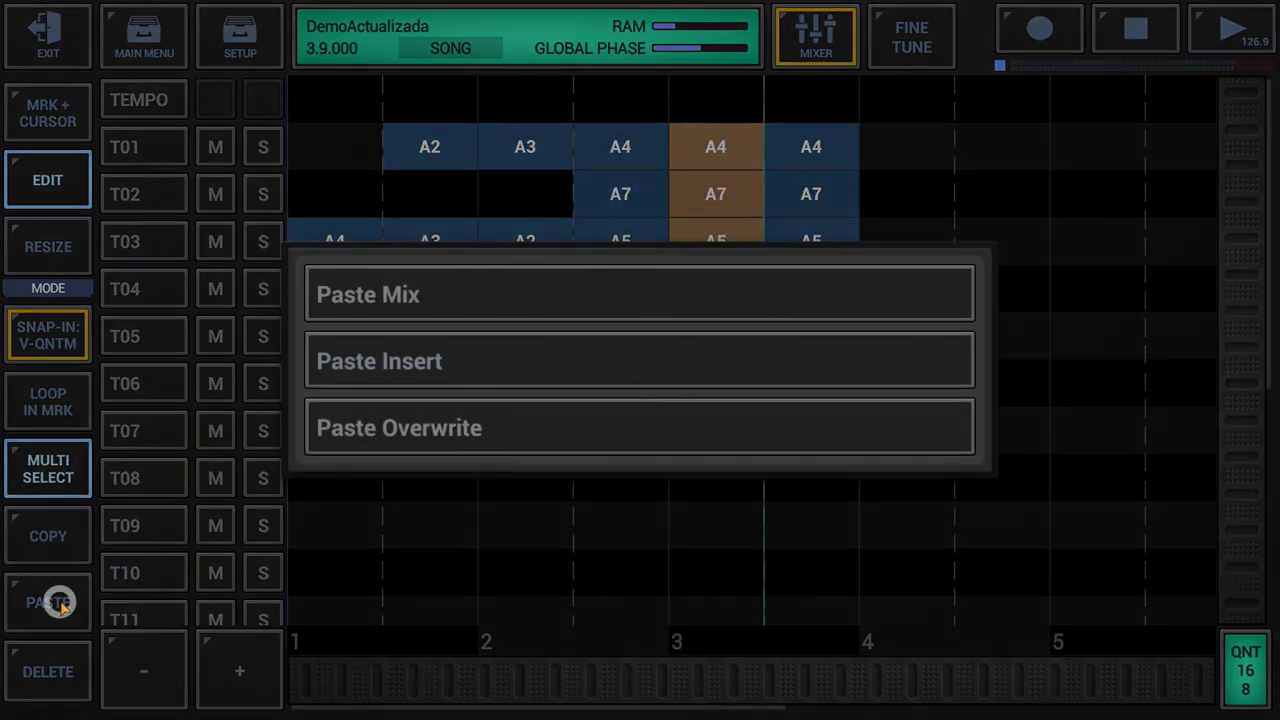
{"action": "left_click", "coordinate": [468, 435]}
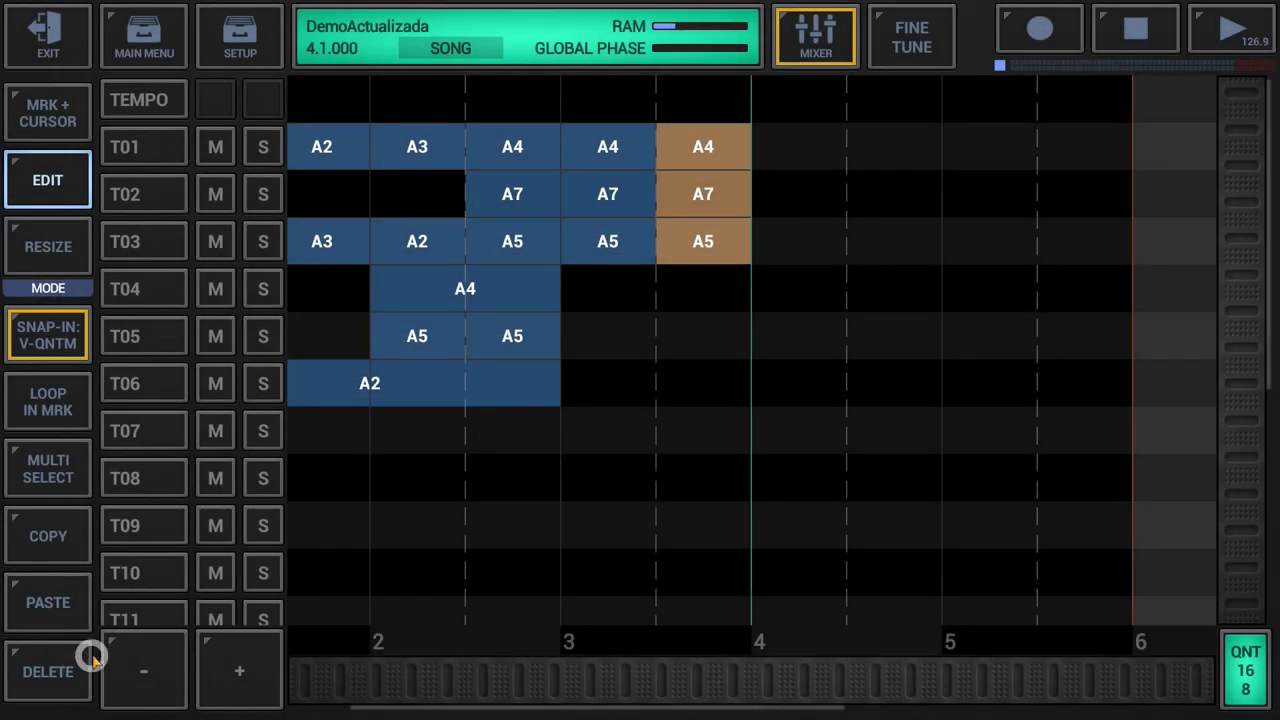
{"action": "left_click", "coordinate": [45, 602]}
{"action": "left_click", "coordinate": [378, 430]}
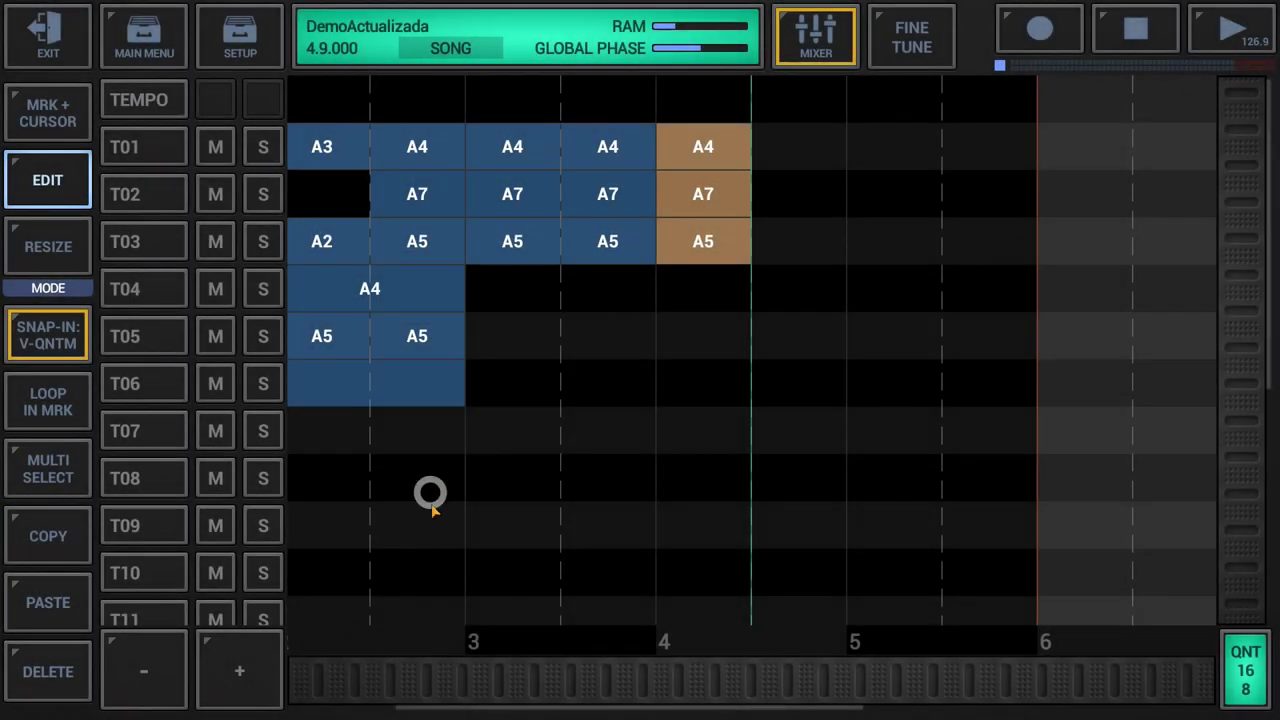
{"action": "left_click", "coordinate": [46, 662]}
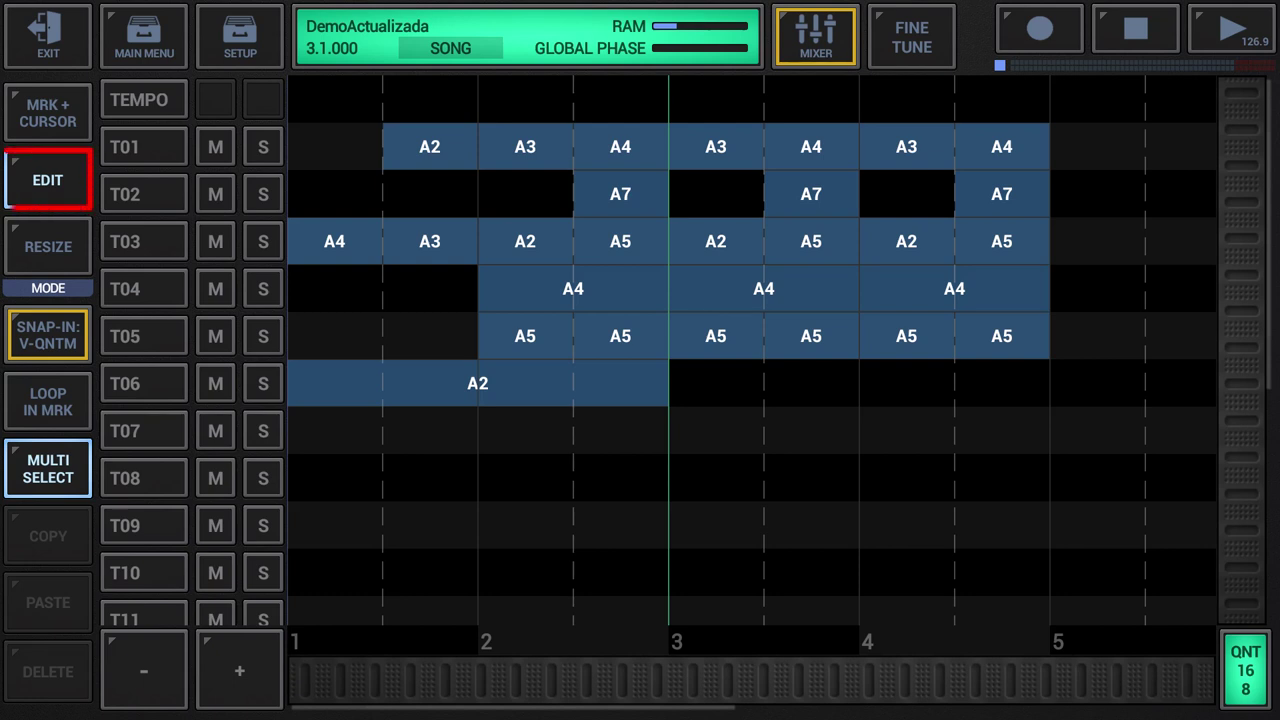
In Edit mode, select all events in bar 3 on T01 to T05 and delete them
{"action": "left_click", "coordinate": [47, 246]}
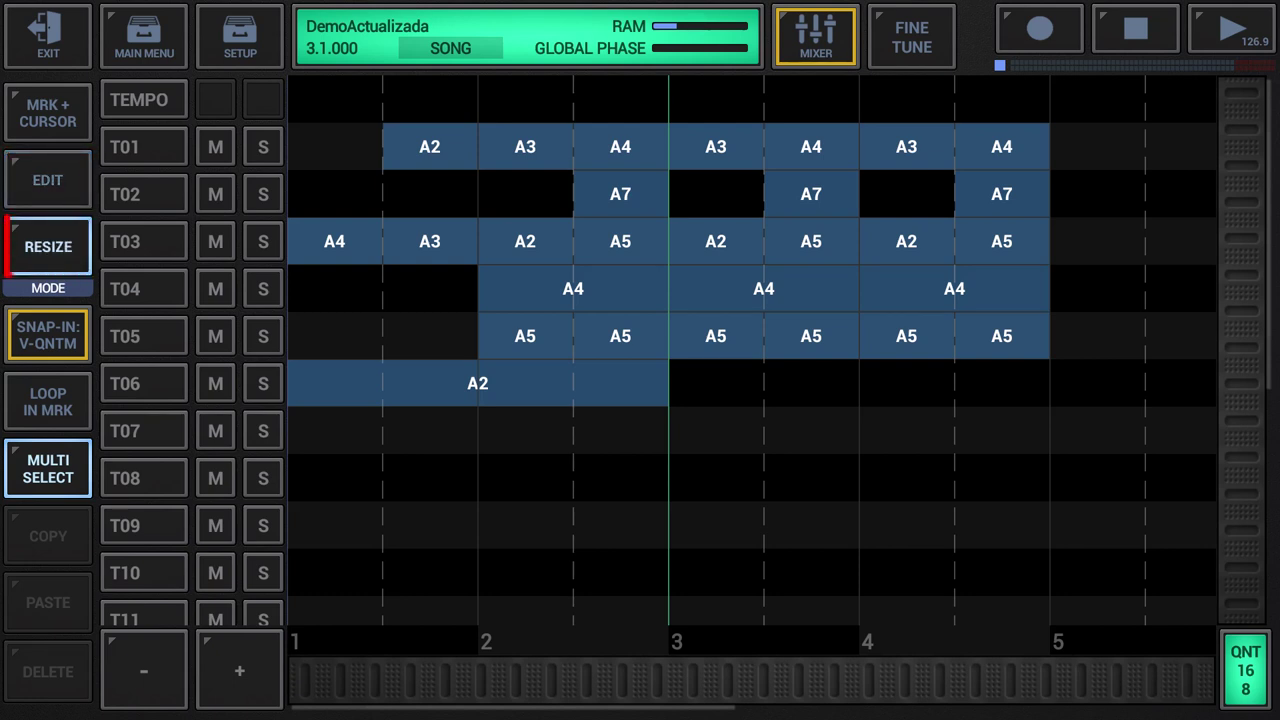
{"action": "left_click", "coordinate": [47, 180]}
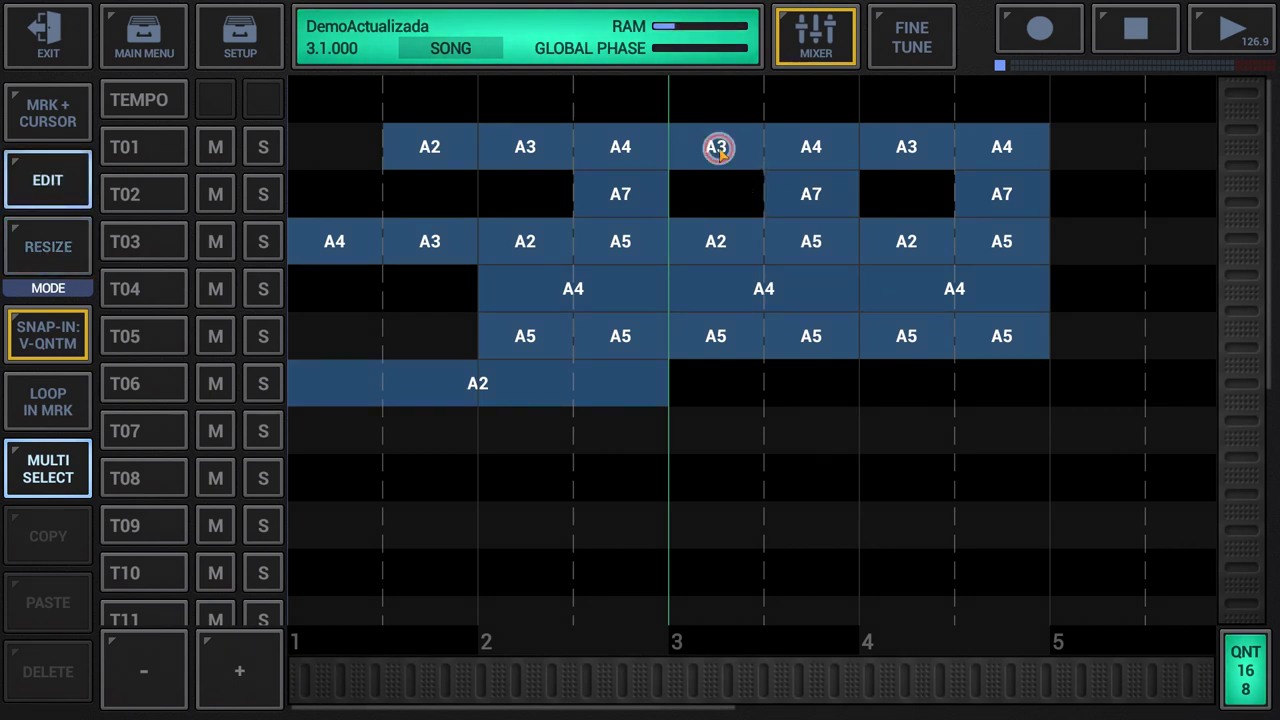
{"action": "mouse_move", "coordinate": [717, 147]}
{"action": "left_mouse_down"}
{"action": "mouse_move", "coordinate": [820, 146]}
{"action": "mouse_move", "coordinate": [811, 238]}
{"action": "mouse_move", "coordinate": [737, 246]}
{"action": "mouse_move", "coordinate": [743, 277]}
{"action": "mouse_move", "coordinate": [722, 340]}
{"action": "mouse_move", "coordinate": [800, 343]}
{"action": "mouse_move", "coordinate": [823, 323]}
{"action": "mouse_move", "coordinate": [815, 335]}
{"action": "left_mouse_up"}
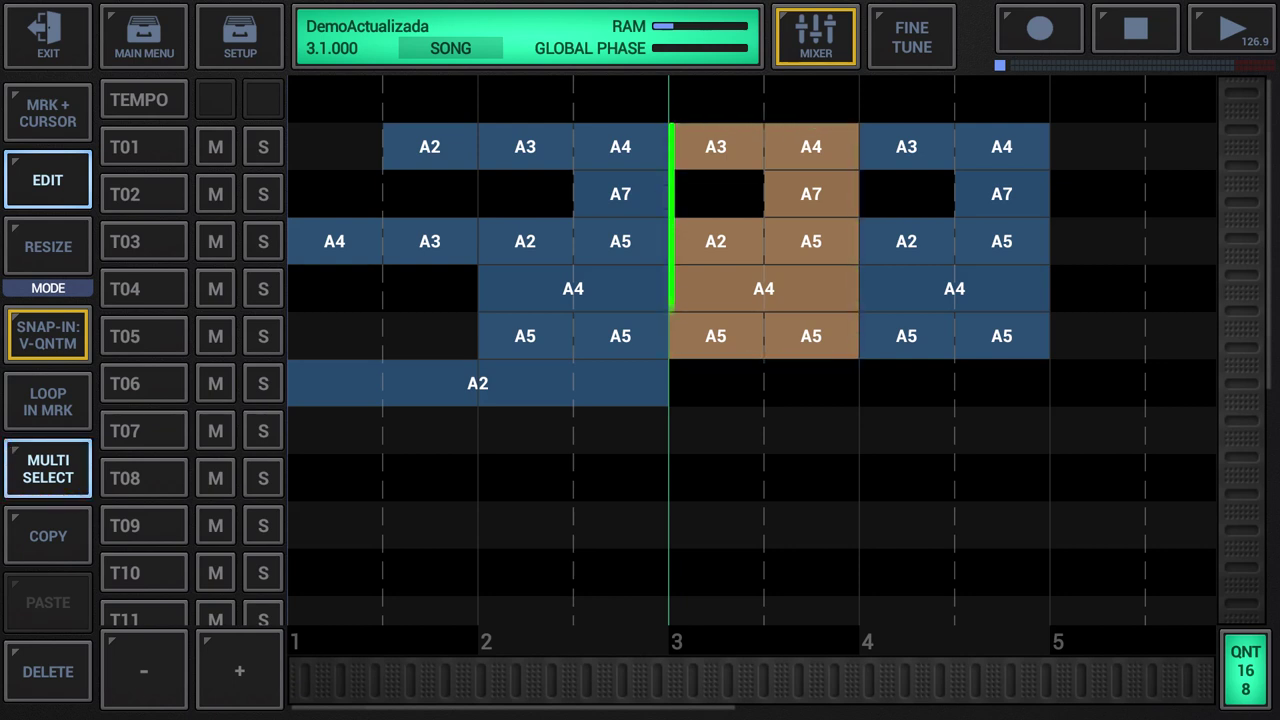
{"action": "left_click", "coordinate": [48, 672]}
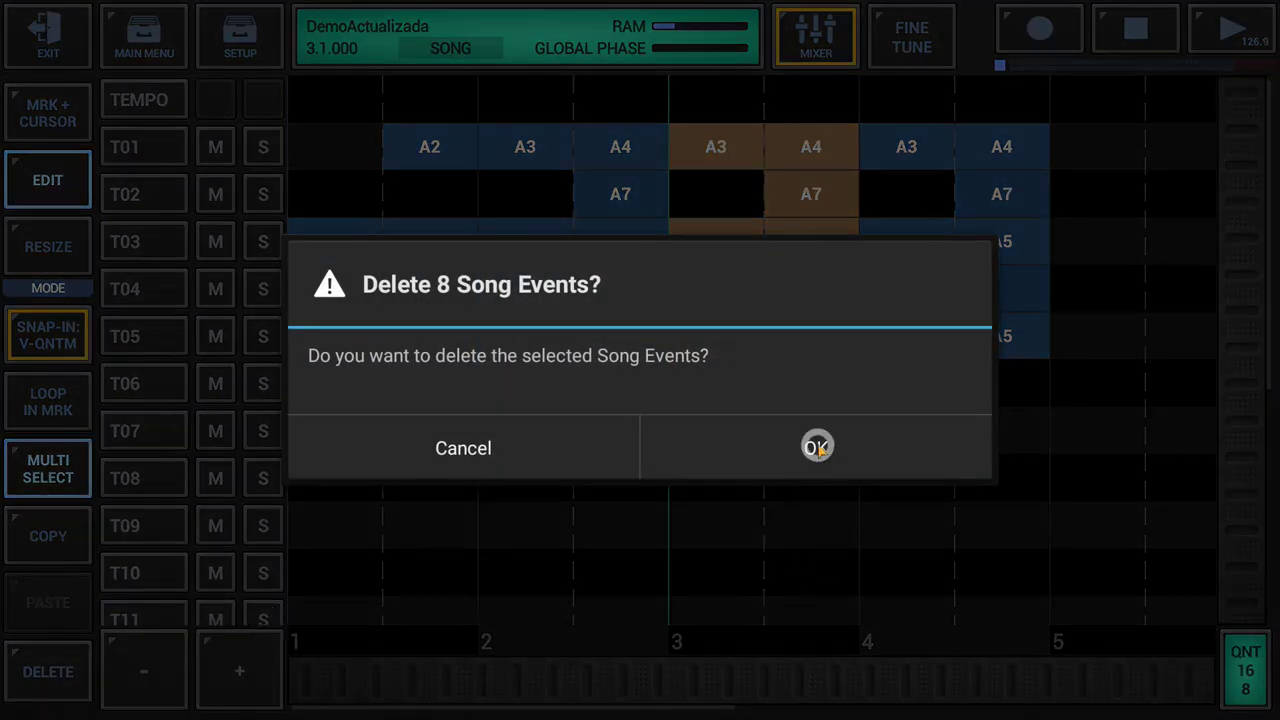
{"action": "left_click", "coordinate": [817, 447]}
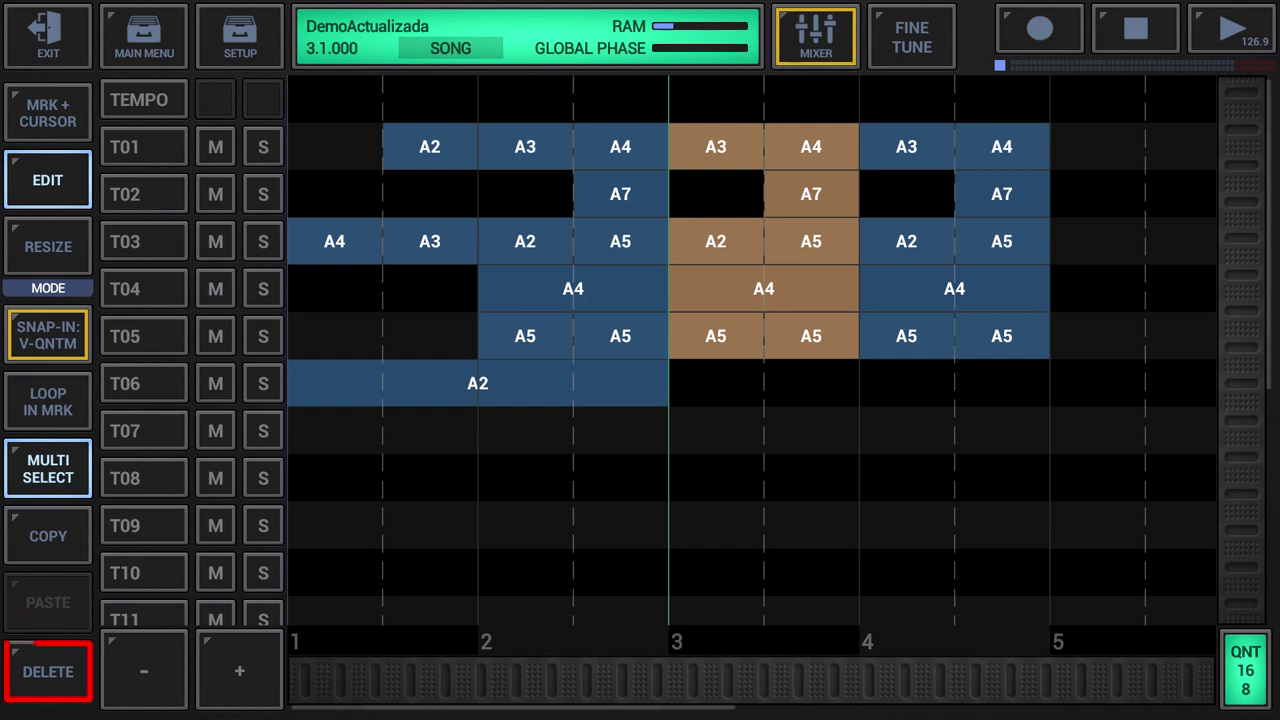
Apply the Delete option, rather than Crop, to the selected bar 3 events on T01 to T05
{"action": "left_click", "coordinate": [48, 668]}
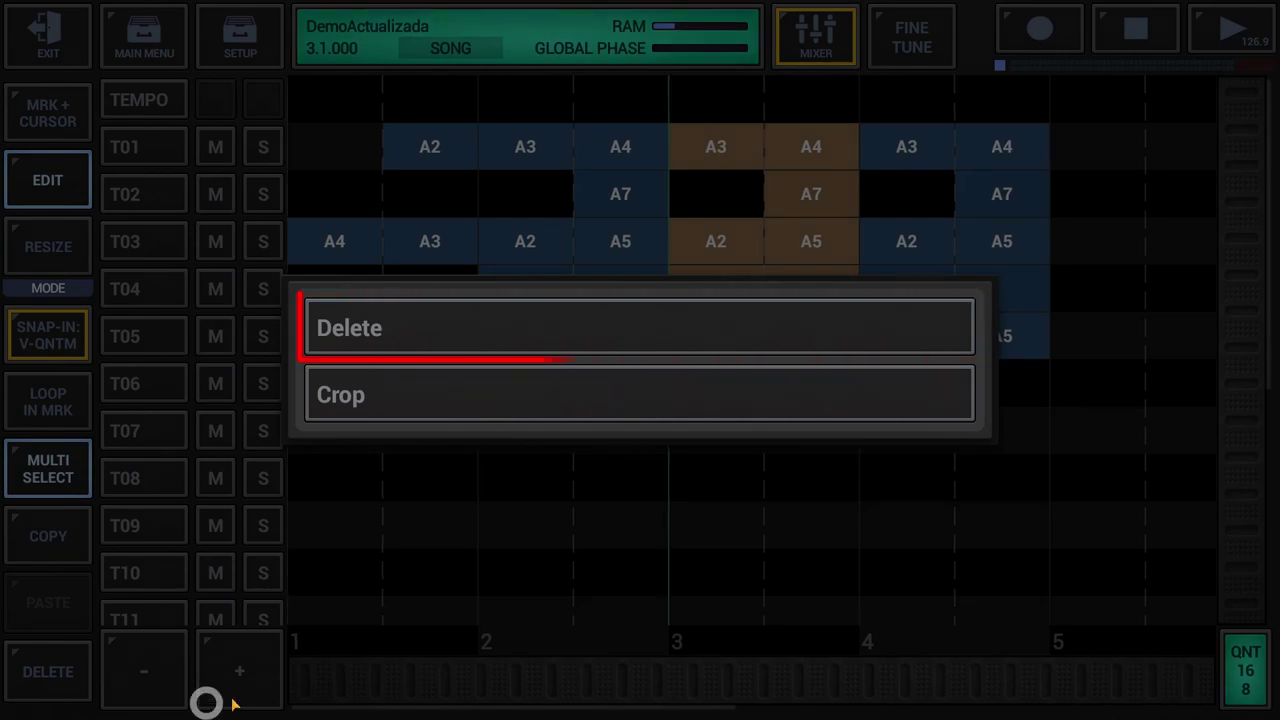
{"action": "left_click", "coordinate": [437, 338]}
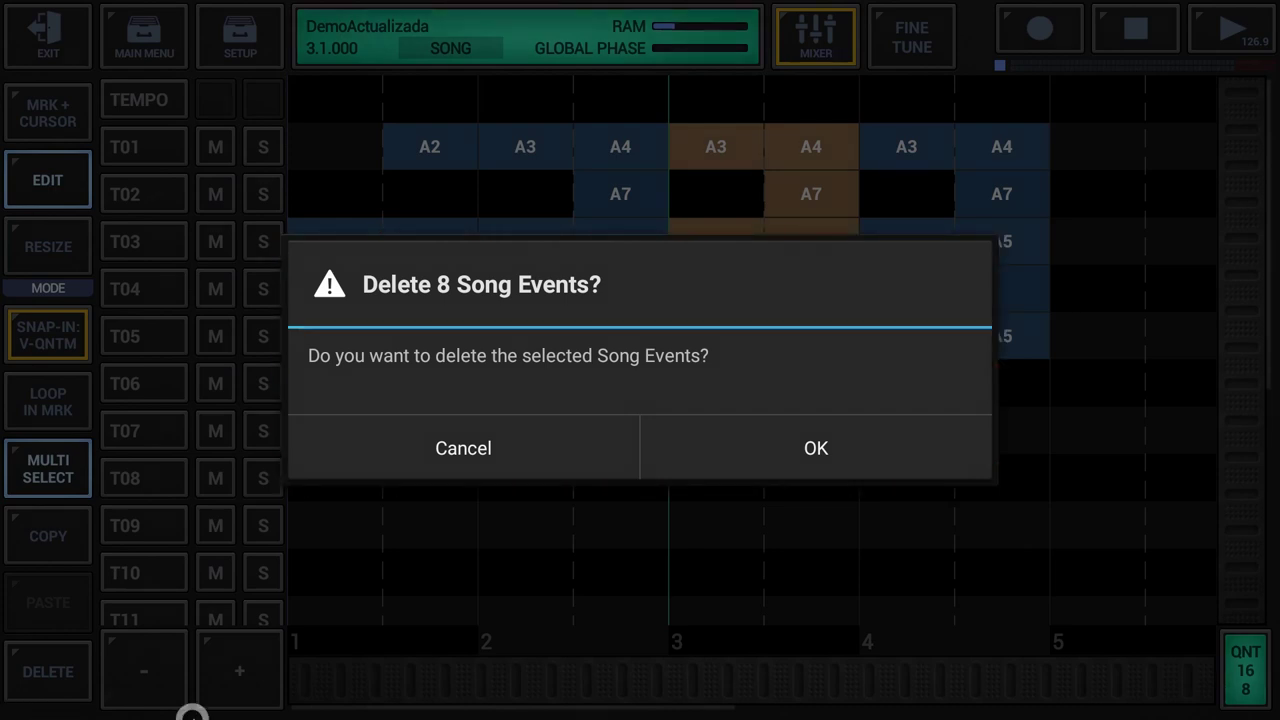
{"action": "left_click", "coordinate": [808, 447]}
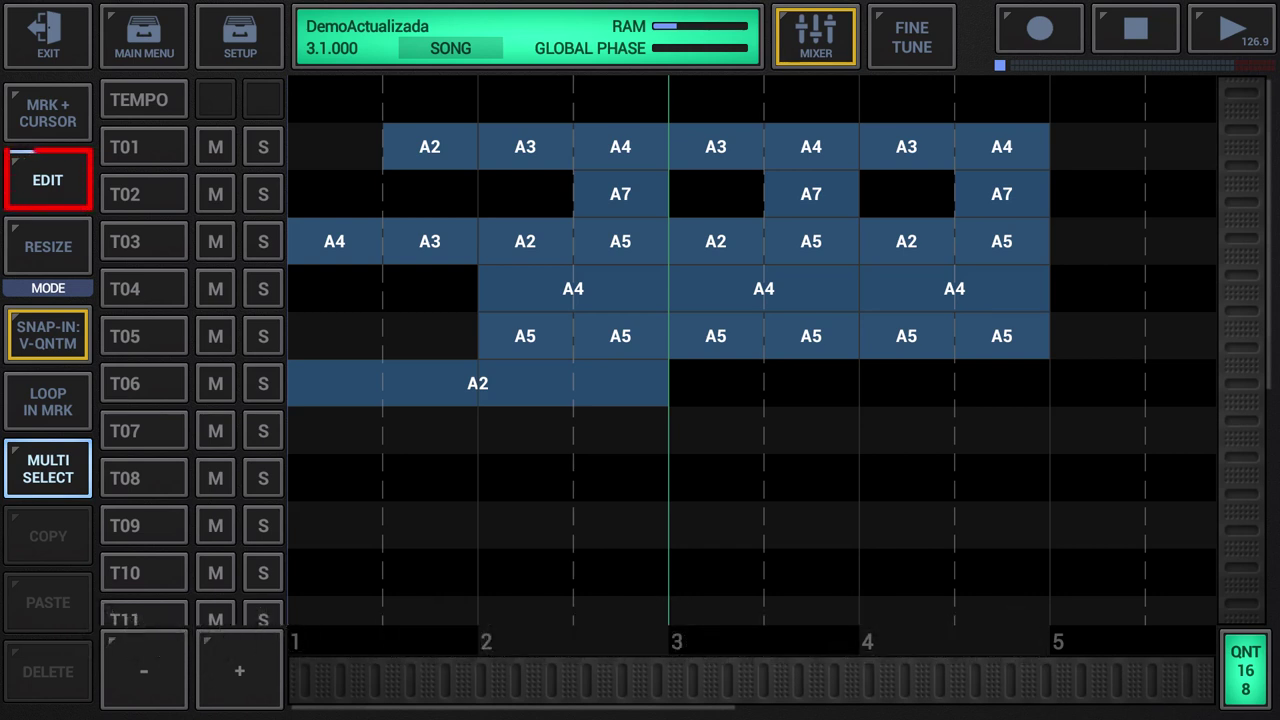
Reselect the bar 3 events on T01 to T05 in Edit mode and crop the arrangement to this selection
{"action": "left_click", "coordinate": [20, 222]}
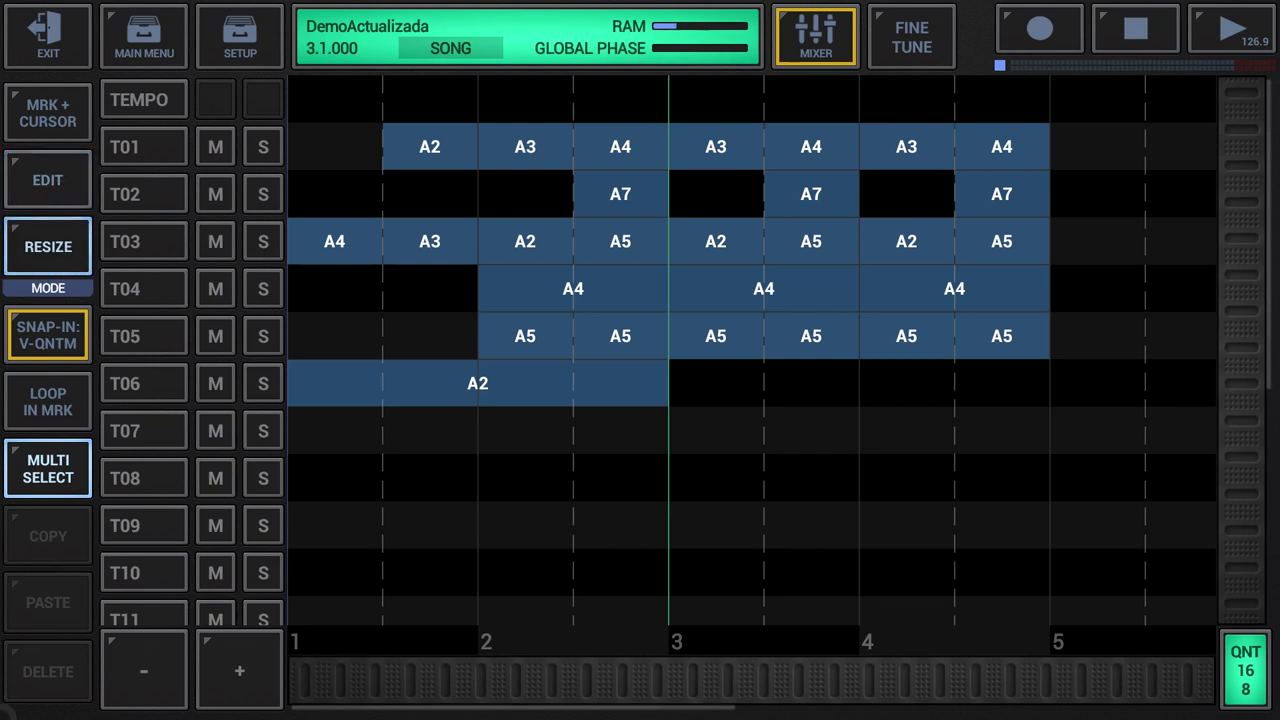
{"action": "left_click", "coordinate": [47, 180]}
{"action": "mouse_move", "coordinate": [717, 148]}
{"action": "left_mouse_down"}
{"action": "mouse_move", "coordinate": [817, 143]}
{"action": "mouse_move", "coordinate": [826, 171]}
{"action": "mouse_move", "coordinate": [811, 237]}
{"action": "mouse_move", "coordinate": [740, 246]}
{"action": "mouse_move", "coordinate": [722, 340]}
{"action": "mouse_move", "coordinate": [800, 343]}
{"action": "mouse_move", "coordinate": [823, 323]}
{"action": "mouse_move", "coordinate": [815, 336]}
{"action": "left_mouse_up"}
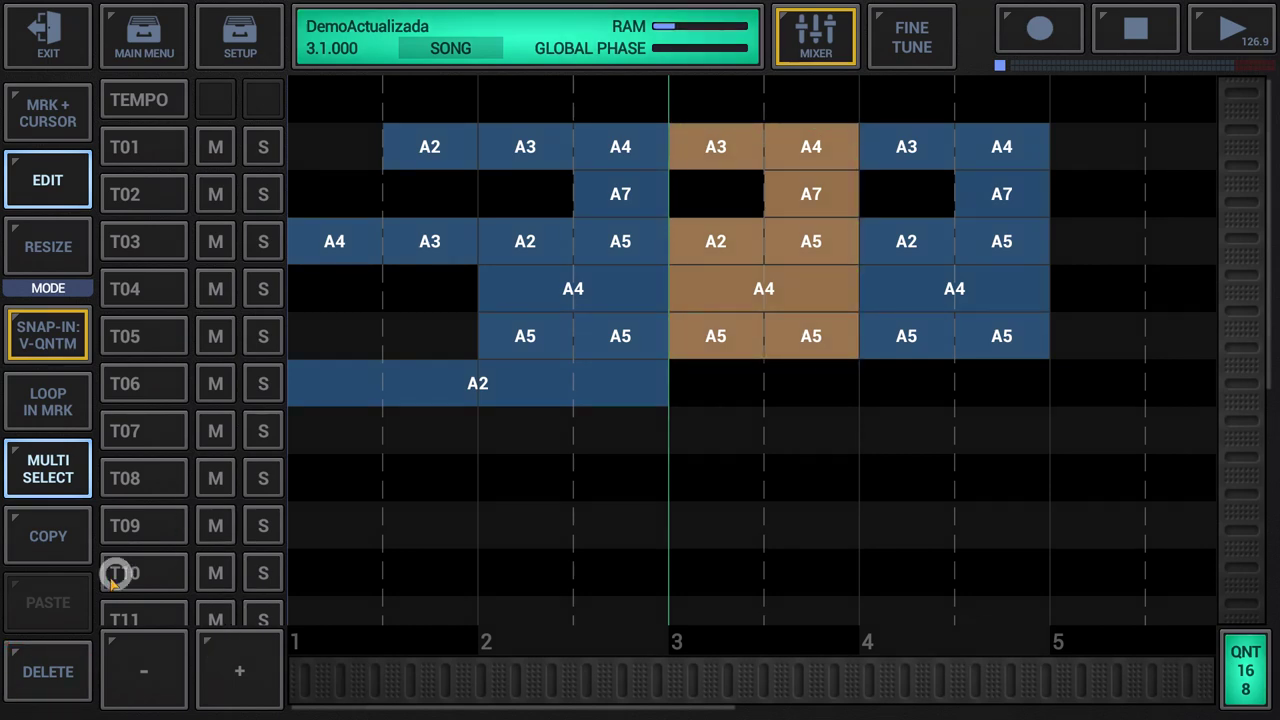
{"action": "left_click", "coordinate": [48, 671]}
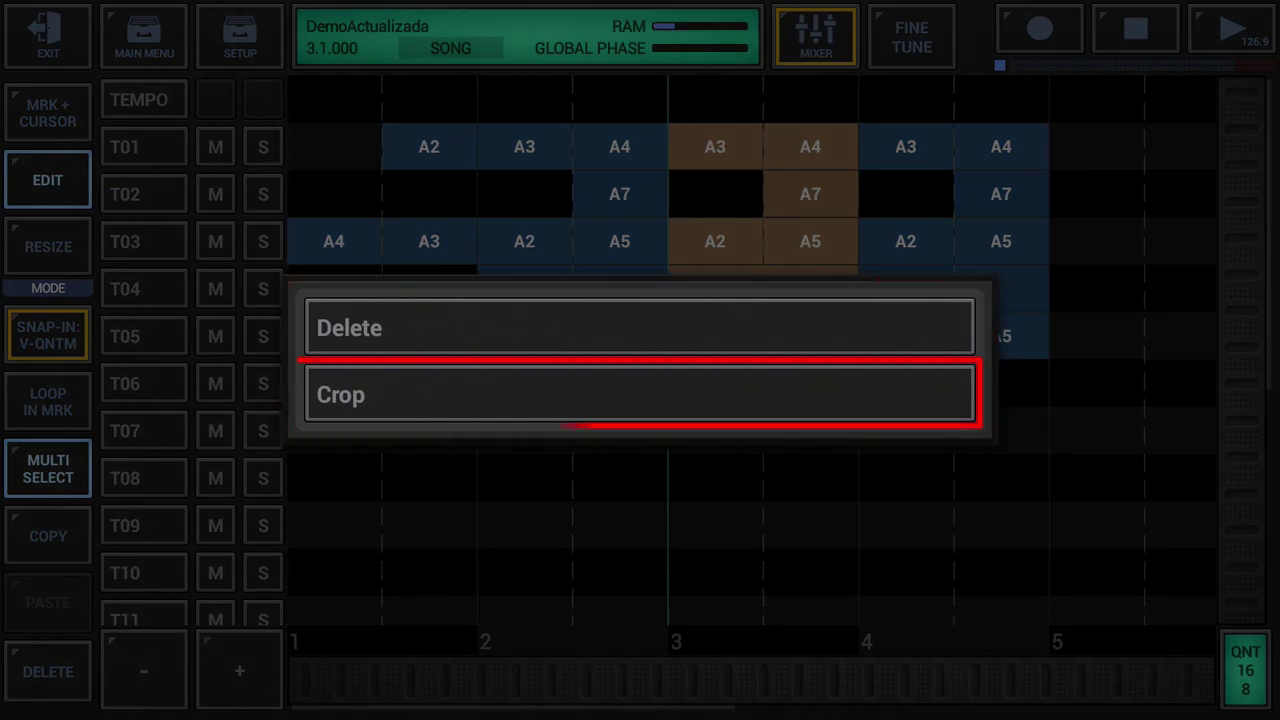
{"action": "left_click", "coordinate": [490, 392]}
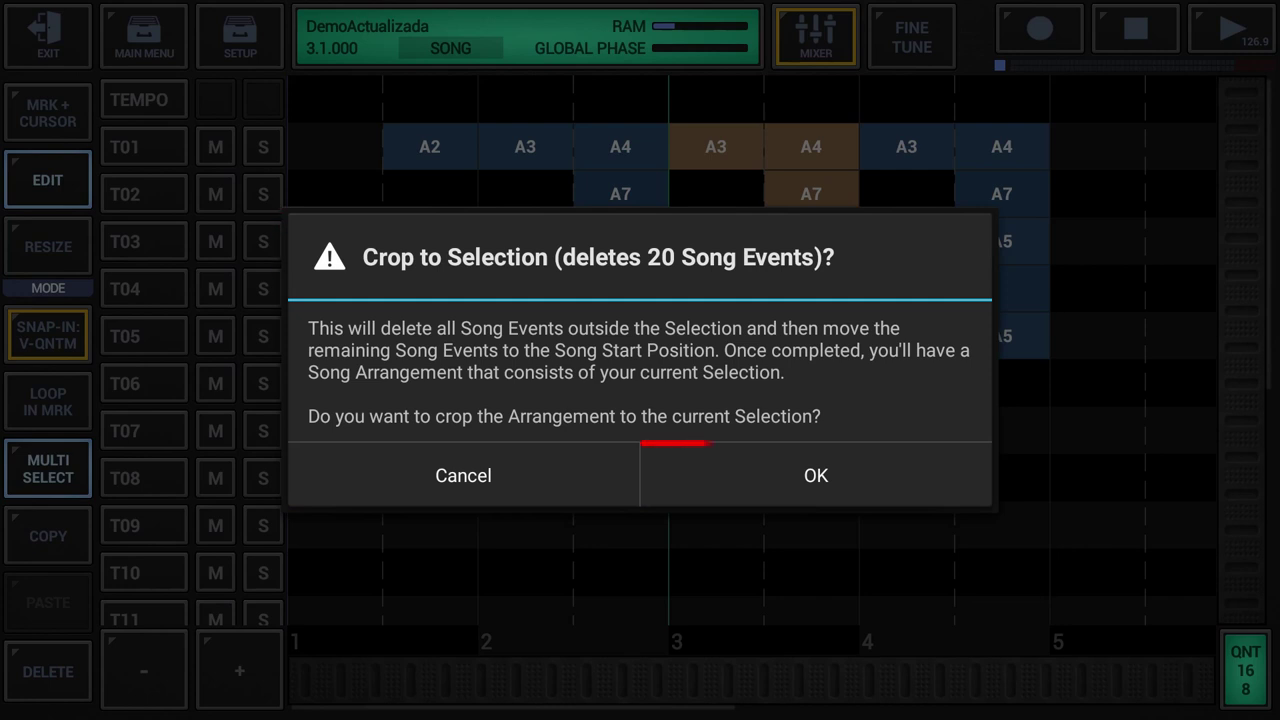
{"action": "left_click", "coordinate": [809, 468]}
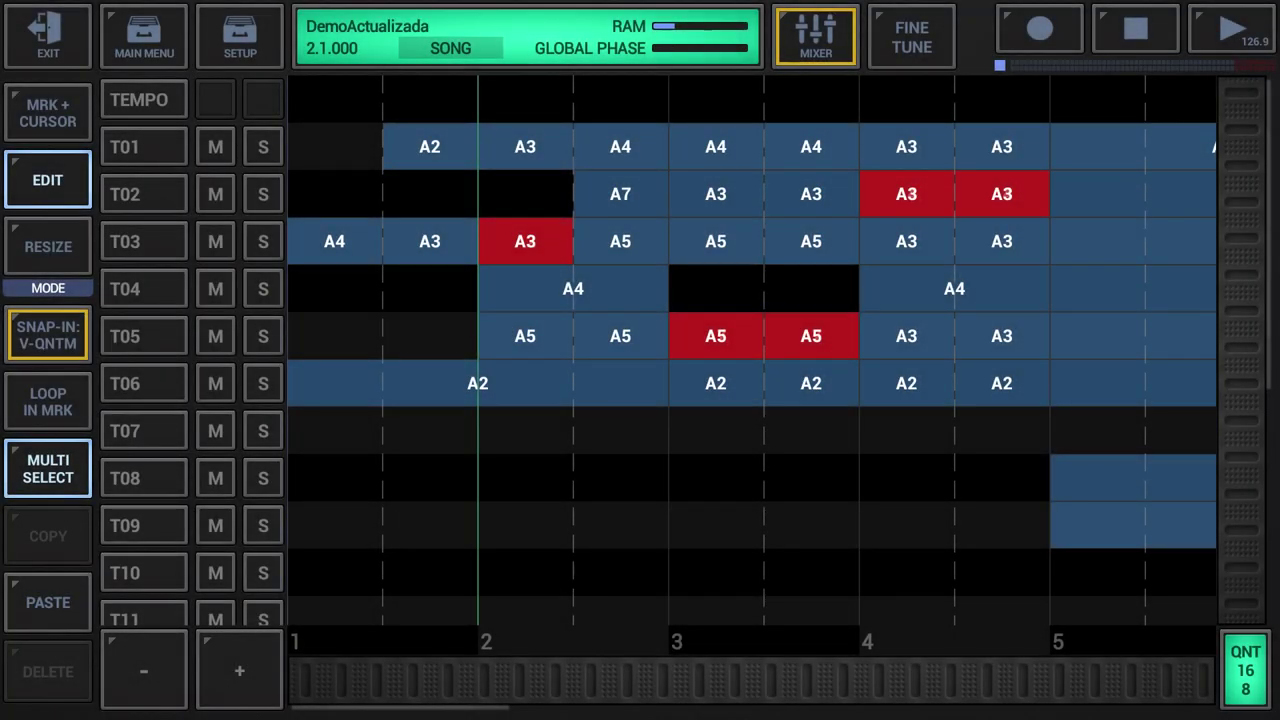
Overlap events by pasting T05's two bar 2 A5 events at bar 3 and moving T03's red A3 to the second half of bar 2
{"action": "left_click", "coordinate": [510, 342]}
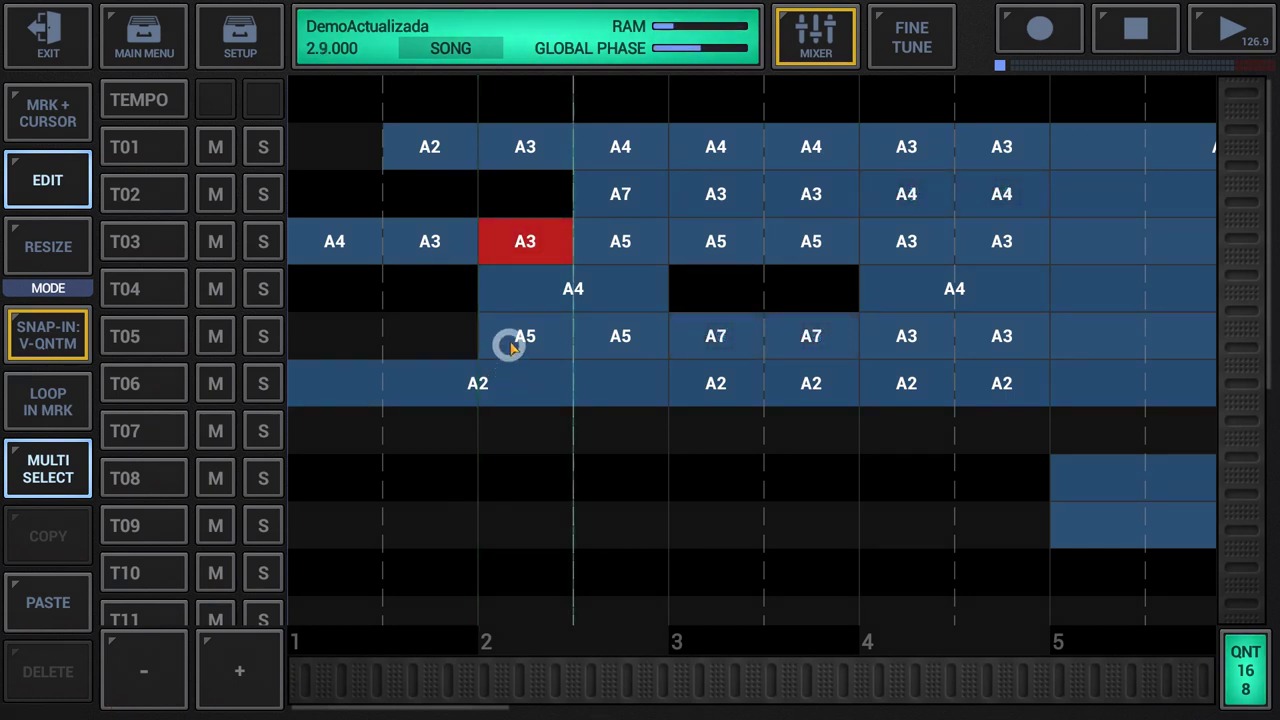
{"action": "left_click", "coordinate": [620, 337]}
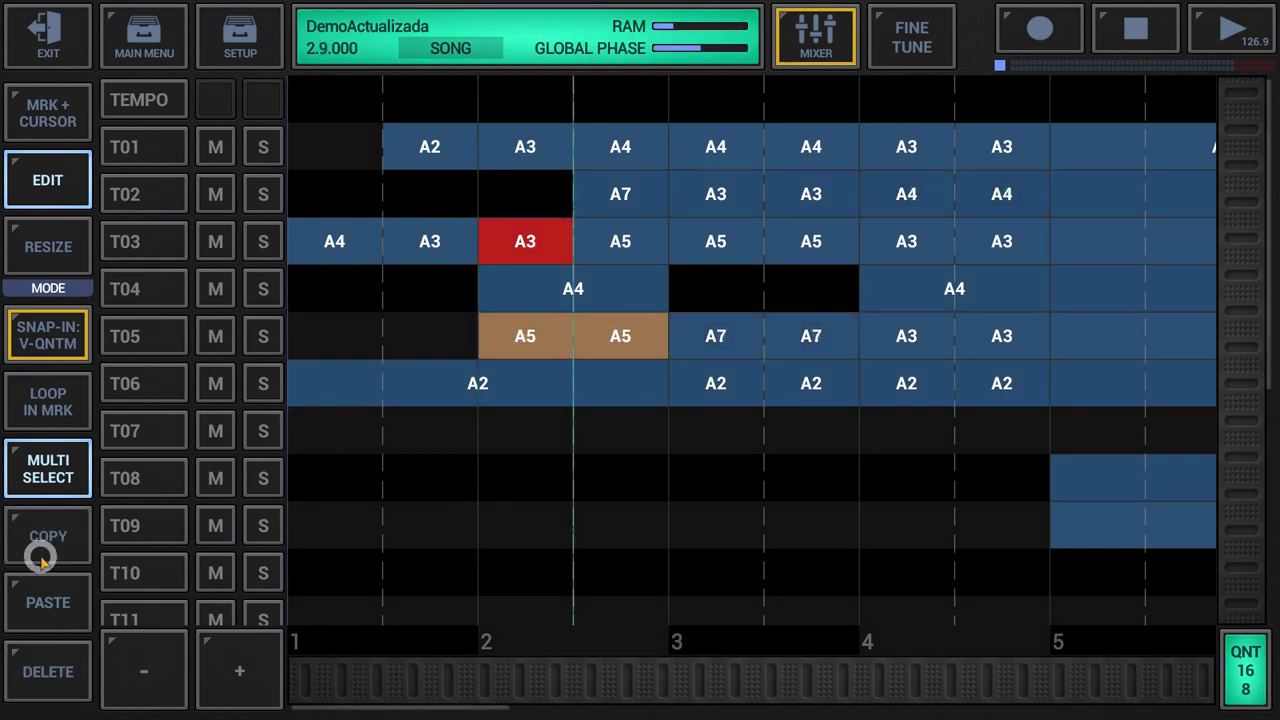
{"action": "left_click", "coordinate": [28, 606]}
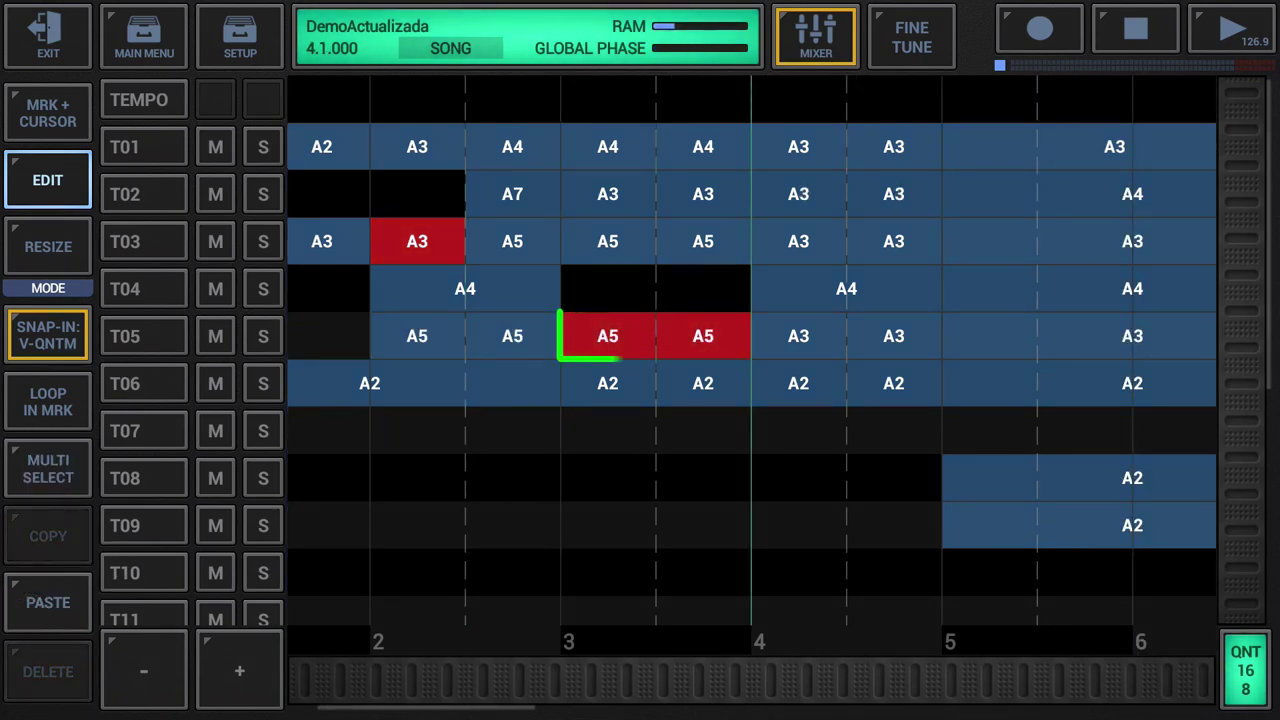
{"action": "left_click", "coordinate": [537, 243]}
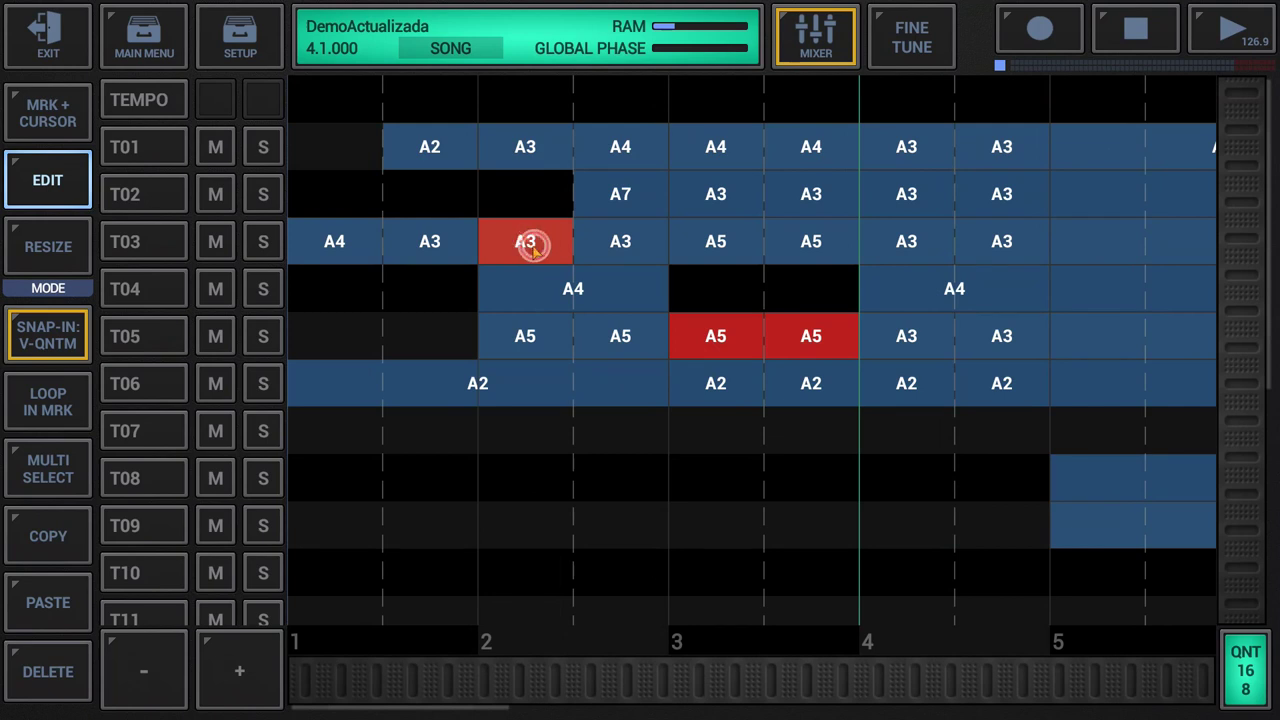
{"action": "left_click", "coordinate": [634, 241]}
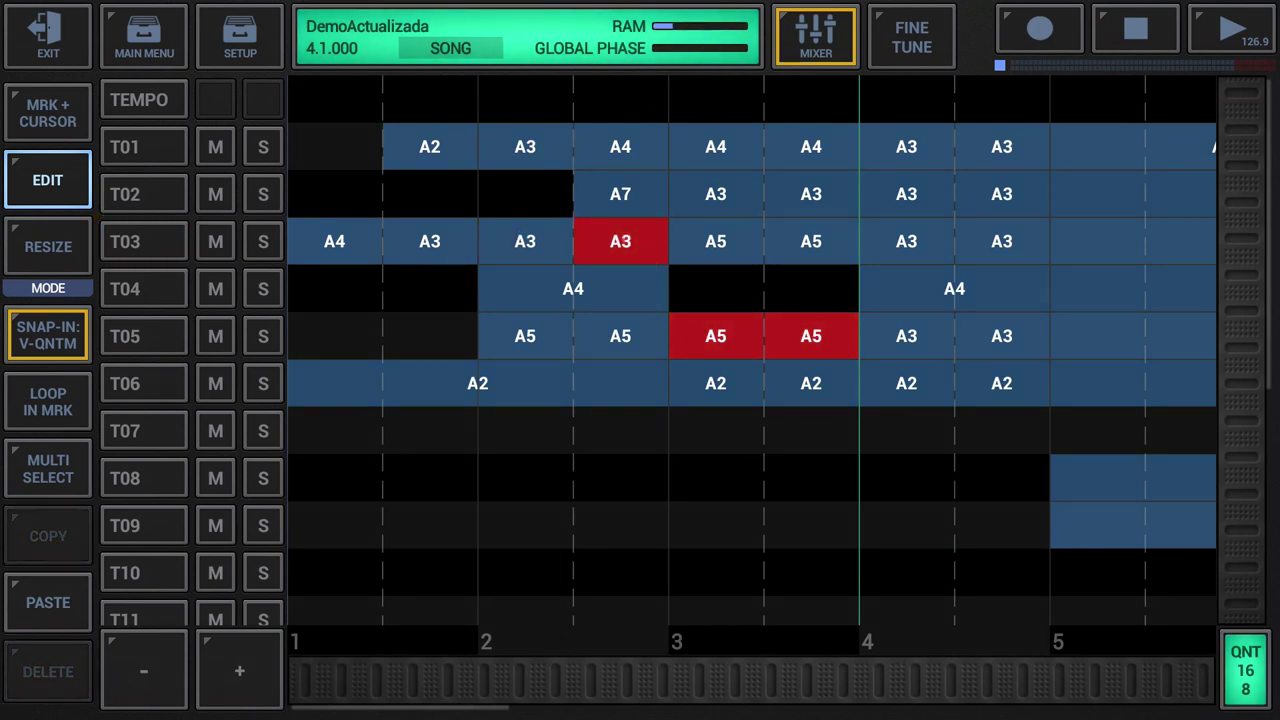
Save the DemoActualizada project
{"action": "left_click", "coordinate": [229, 679]}
{"action": "left_click", "coordinate": [143, 37]}
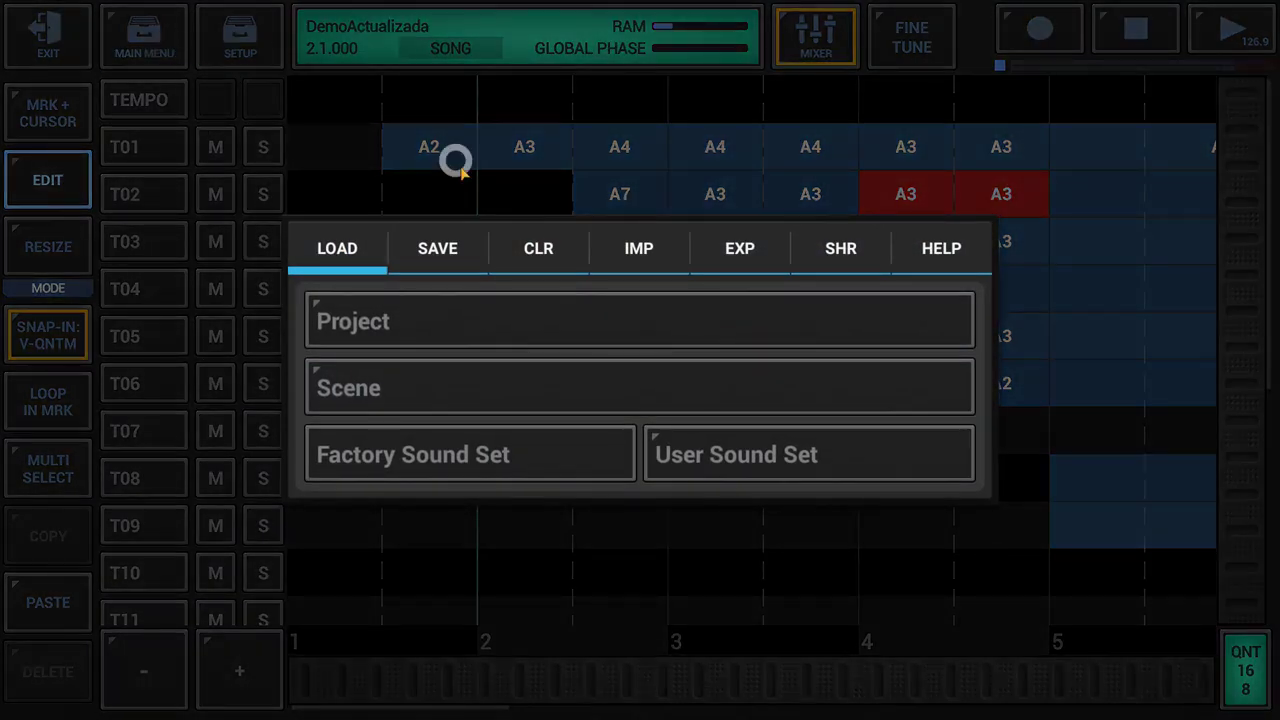
{"action": "left_click", "coordinate": [440, 249]}
{"action": "left_click", "coordinate": [487, 318]}
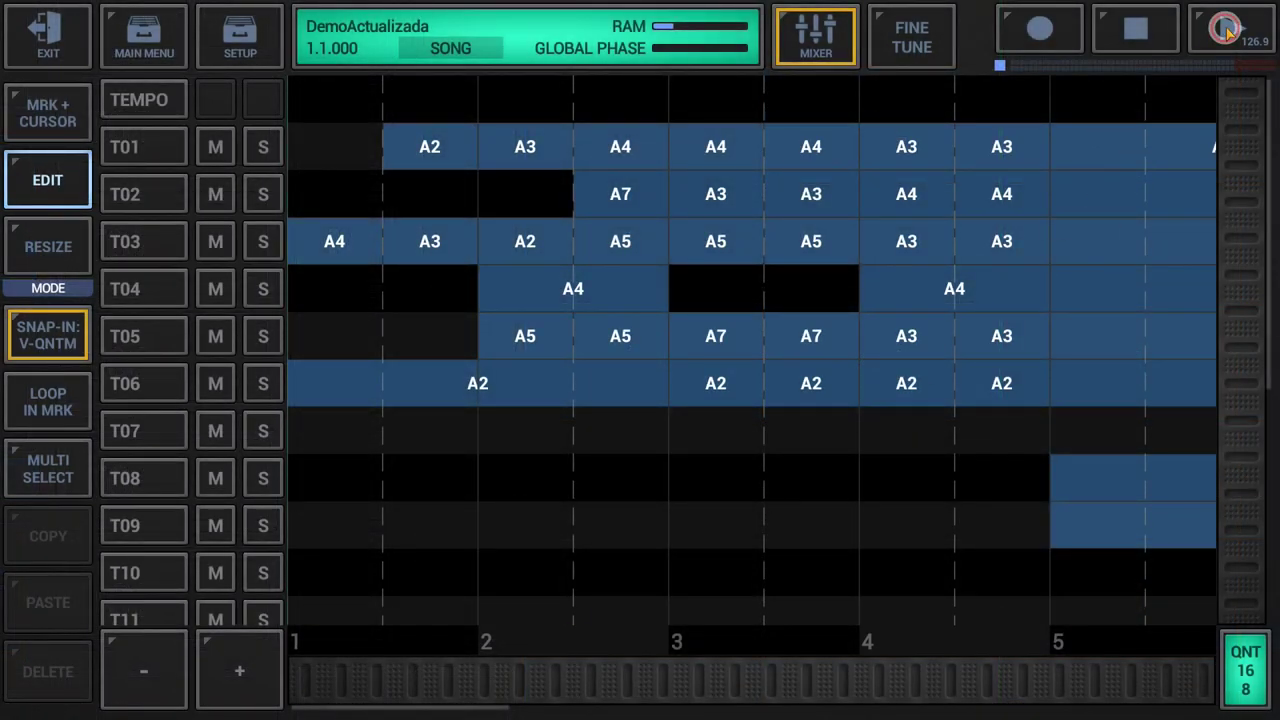
Start playback of the song from the beginning and add an A5 event on T07 spanning bar 3
{"action": "left_click", "coordinate": [1226, 32]}
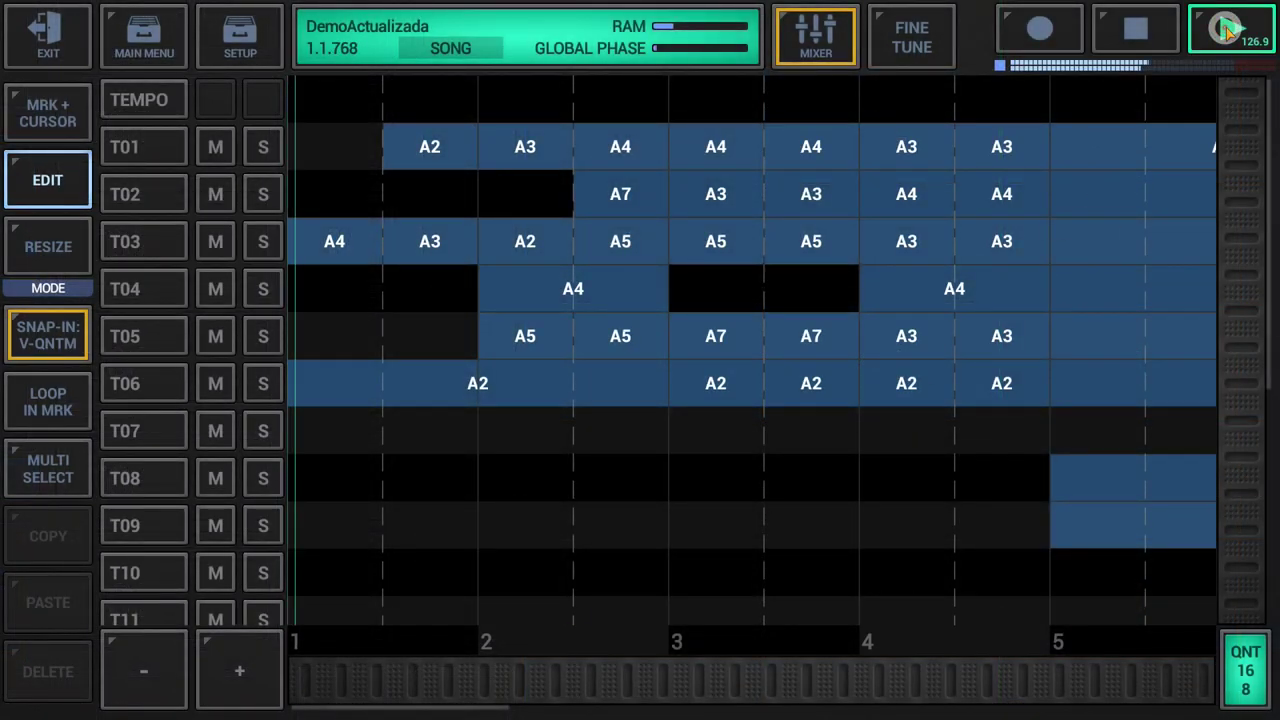
{"action": "left_click", "coordinate": [727, 437]}
{"action": "left_click", "coordinate": [409, 349]}
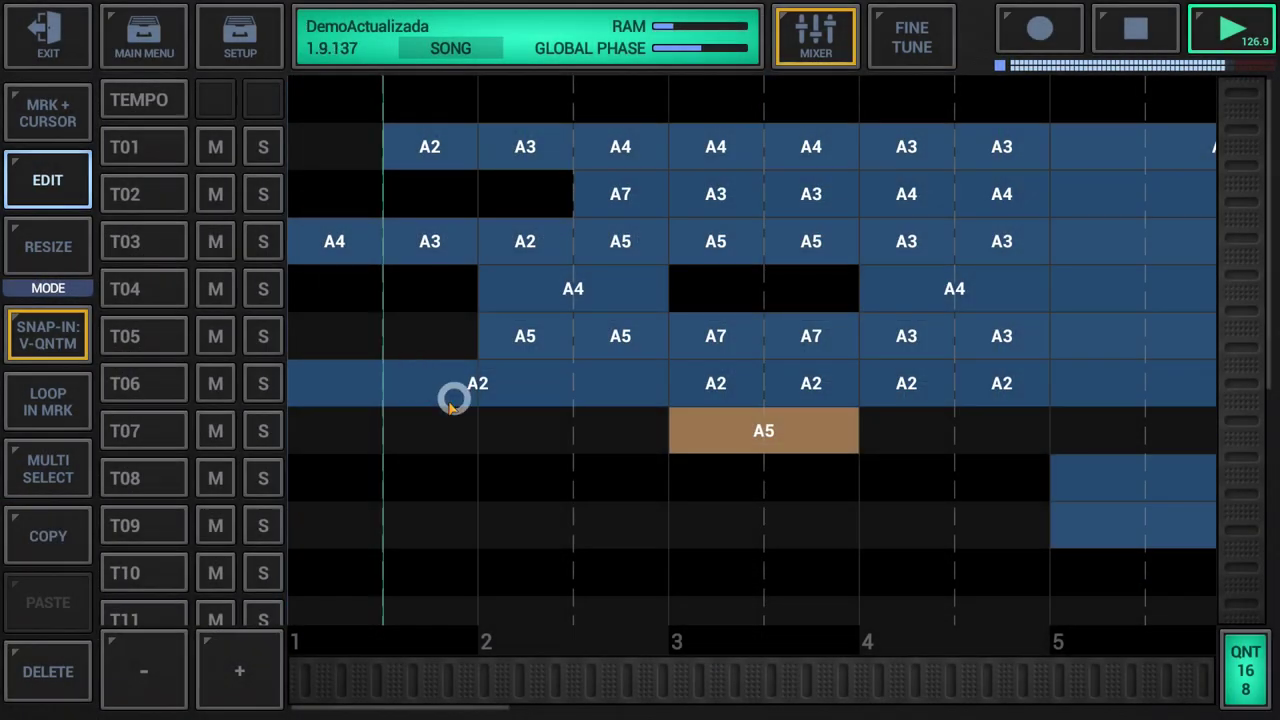
{"action": "left_click_drag", "start_coordinate": [949, 665], "coordinate": [543, 686]}
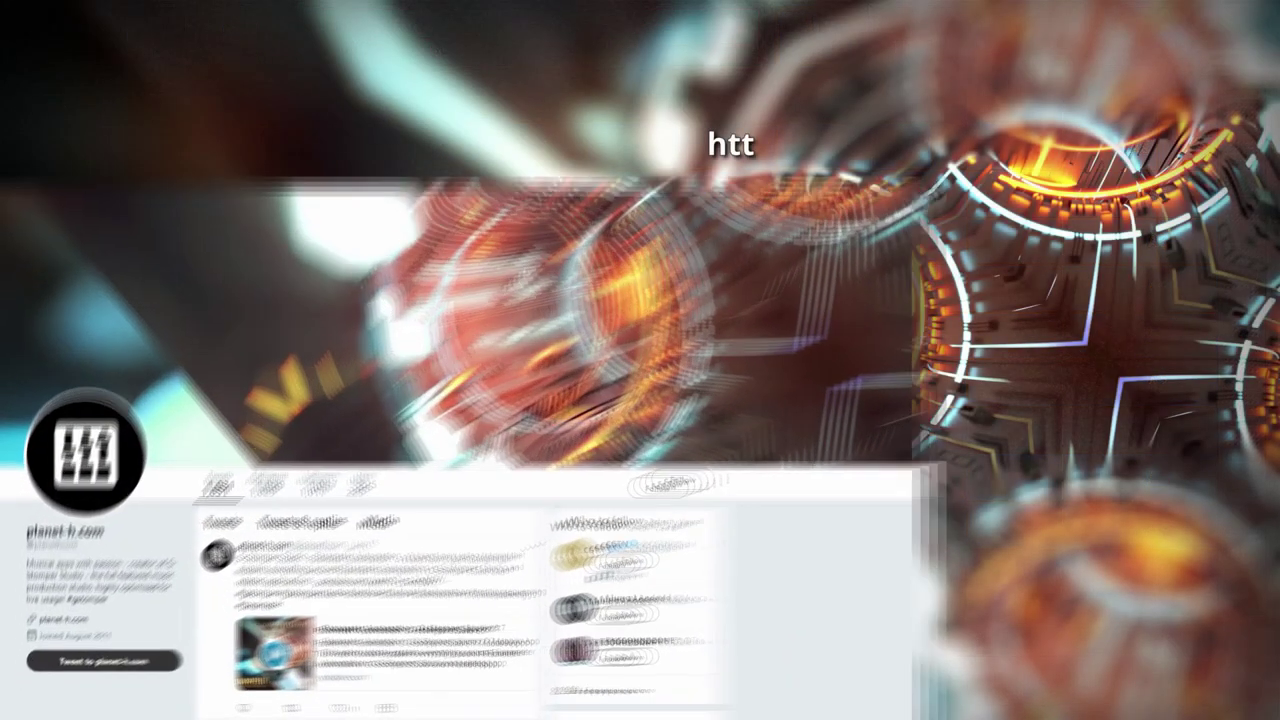